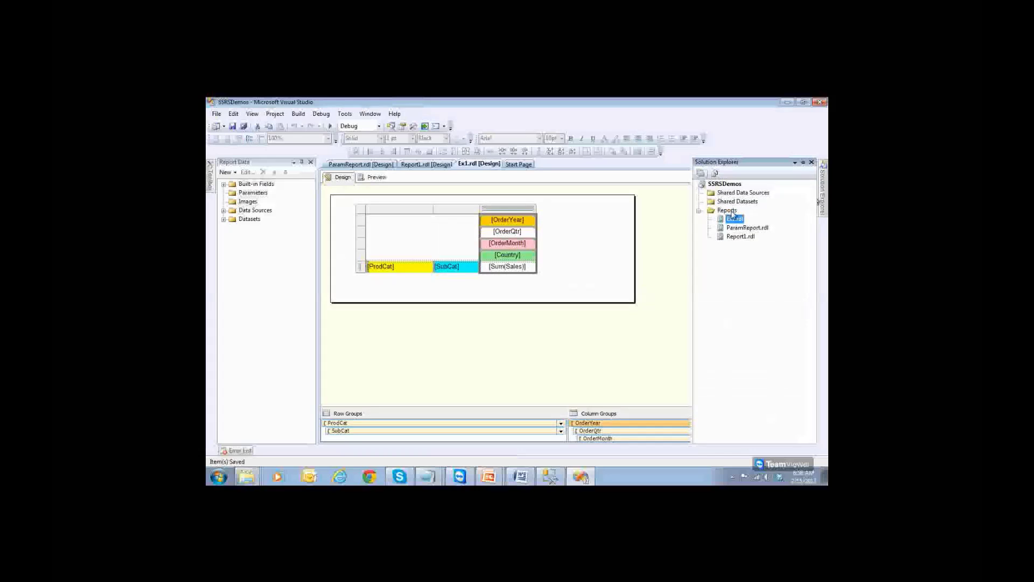
Add a new empty report named Ex3 to the Reports folder, checking the exercise number in the Word document.
{"action": "right_click", "coordinate": [731, 213]}
{"action": "left_click", "coordinate": [721, 230]}
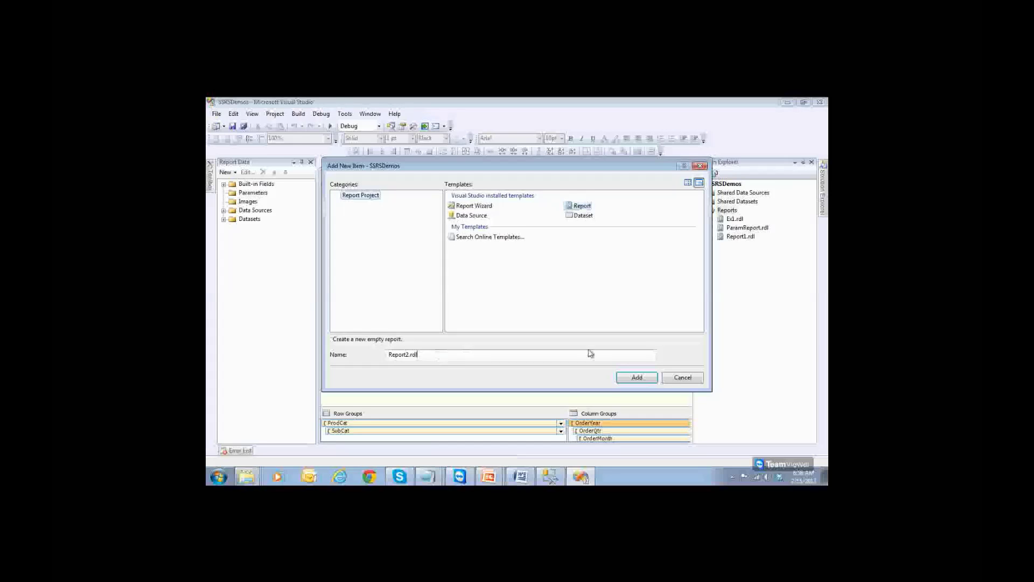
{"action": "key", "text": "BackSpace"}
{"action": "key", "text": "BackSpace"}
{"action": "key", "text": "BackSpace"}
{"action": "key", "text": "BackSpace"}
{"action": "key", "text": "BackSpace"}
{"action": "key", "text": "BackSpace"}
{"action": "key", "text": "BackSpace"}
{"action": "key", "text": "BackSpace"}
{"action": "key", "text": "BackSpace"}
{"action": "key", "text": "BackSpace"}
{"action": "key", "text": "BackSpace"}
{"action": "type", "text": "Ex"}
{"action": "left_click", "coordinate": [520, 476]}
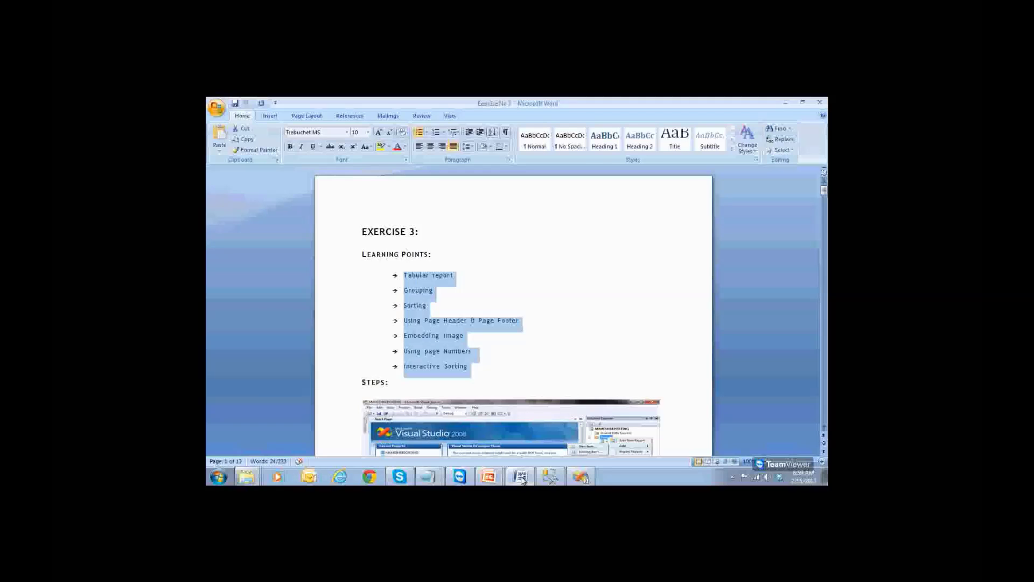
{"action": "left_click", "coordinate": [521, 477]}
{"action": "left_click", "coordinate": [637, 377]}
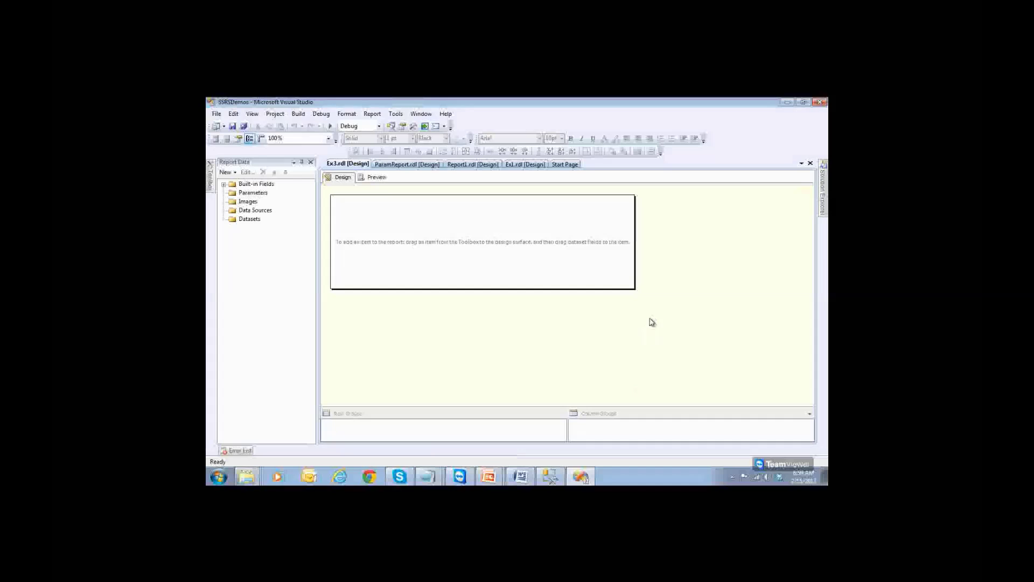
Start a new embedded data source for the report, named MybankDsrc, with the Microsoft SQL Server type.
{"action": "right_click", "coordinate": [251, 214]}
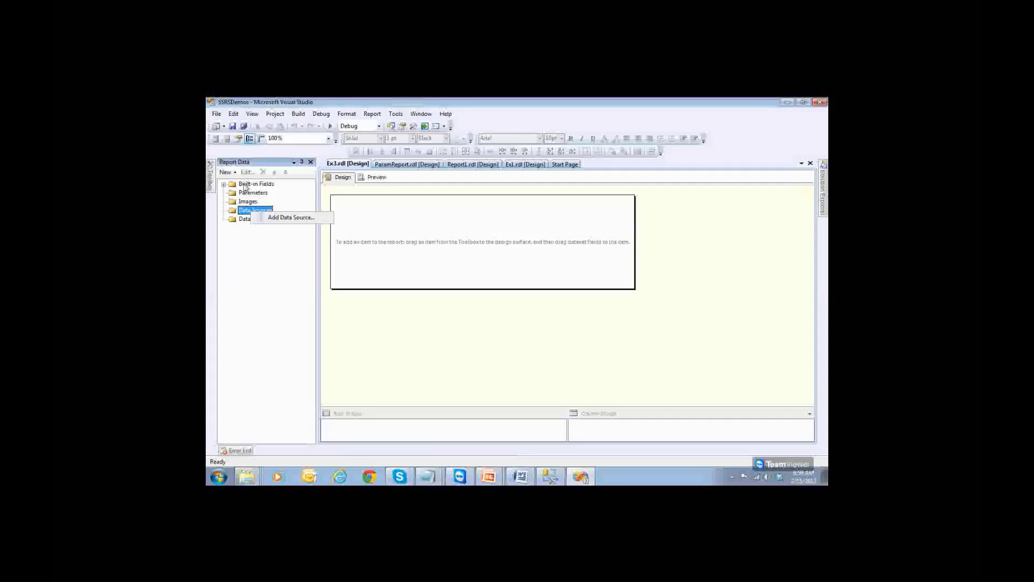
{"action": "left_click", "coordinate": [262, 258]}
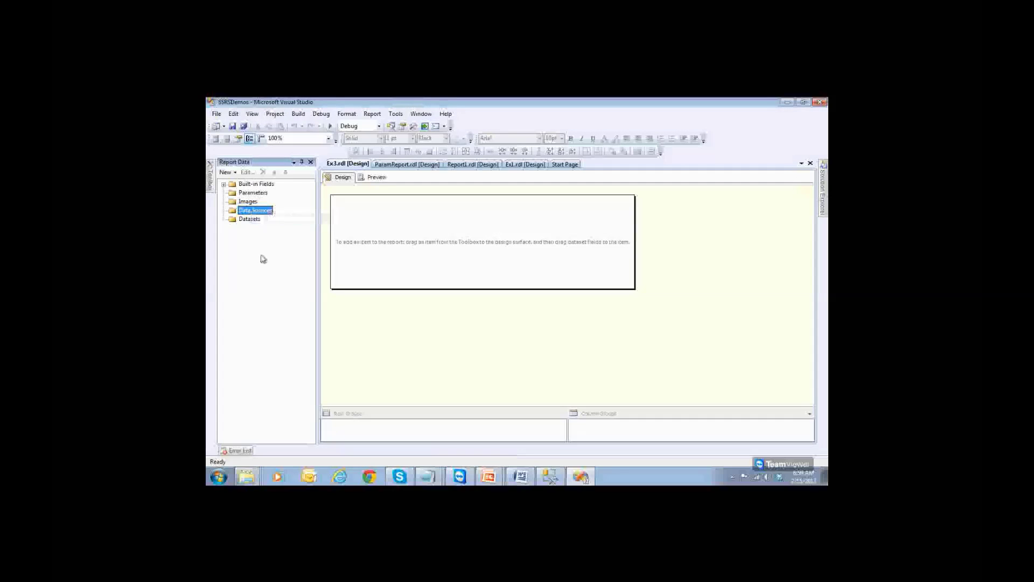
{"action": "right_click", "coordinate": [257, 214]}
{"action": "left_click", "coordinate": [270, 217]}
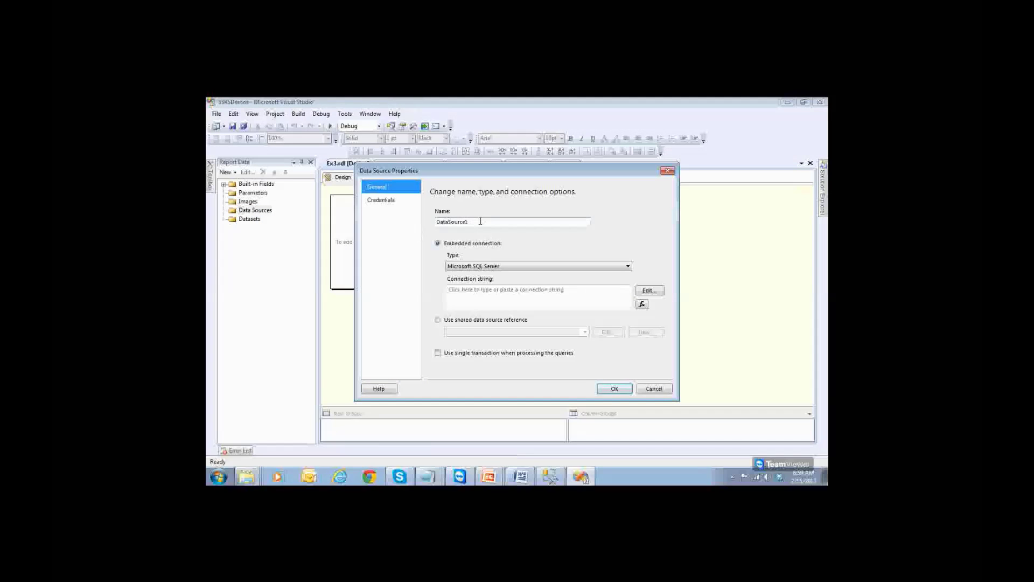
{"action": "type", "text": "Mybank"}
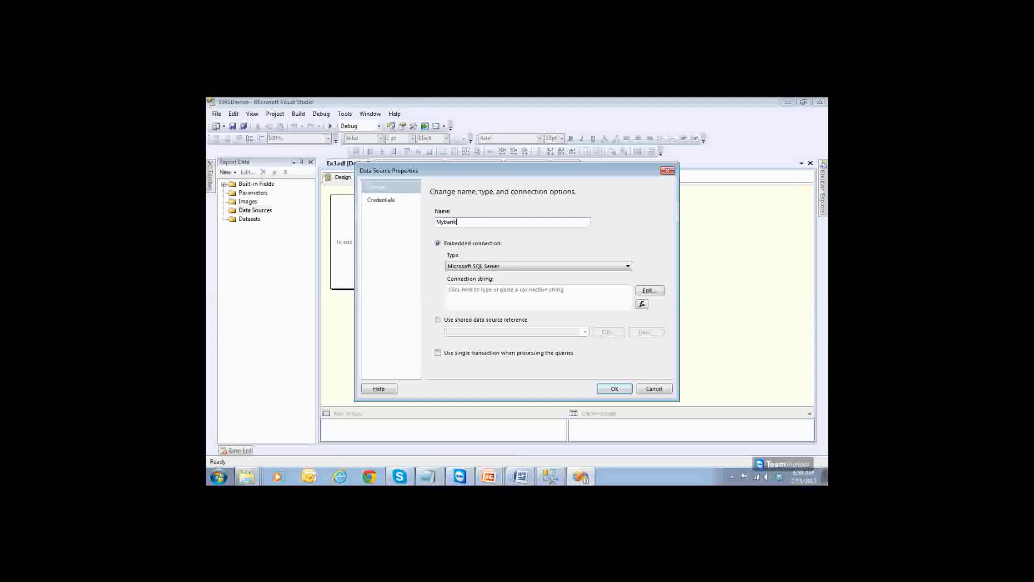
{"action": "type", "text": "Dsrc"}
{"action": "left_click", "coordinate": [533, 267]}
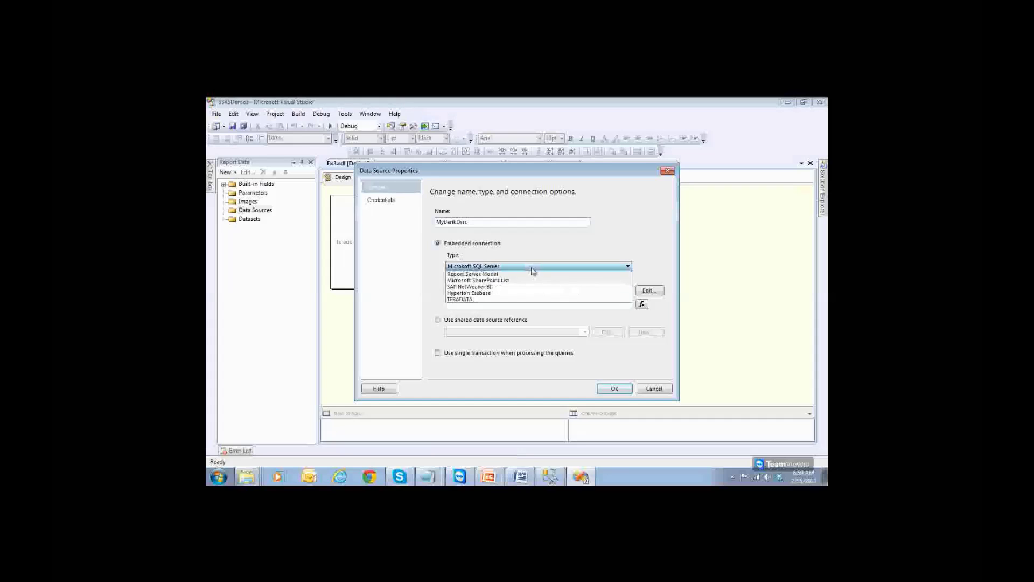
{"action": "left_click", "coordinate": [531, 267]}
Point the data source's connection to the INDIANBANK database, test the connection and save the data source.
{"action": "left_click", "coordinate": [657, 291]}
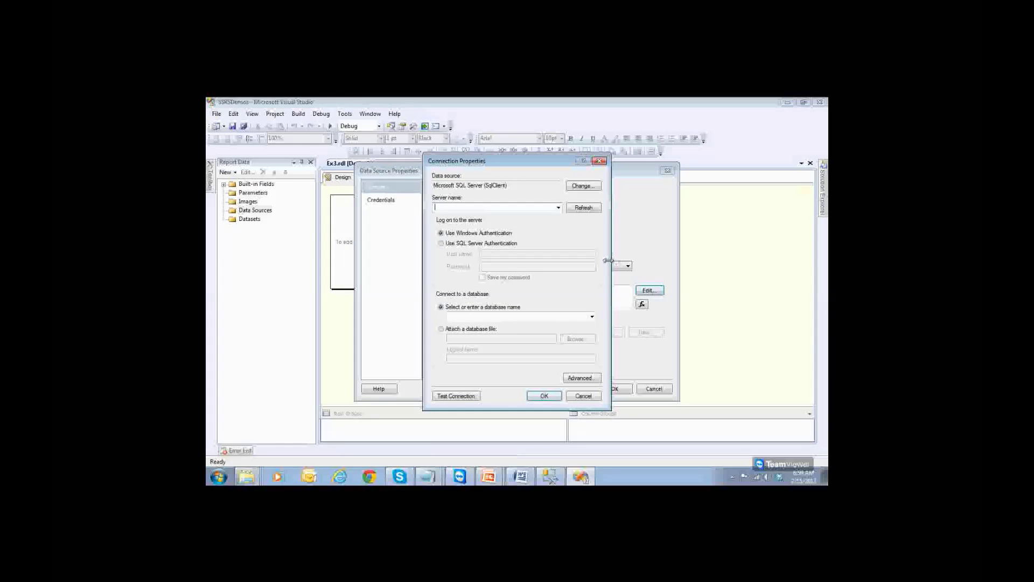
{"action": "left_click", "coordinate": [592, 317]}
{"action": "left_click", "coordinate": [464, 331]}
{"action": "left_click", "coordinate": [468, 397]}
{"action": "left_click", "coordinate": [545, 319]}
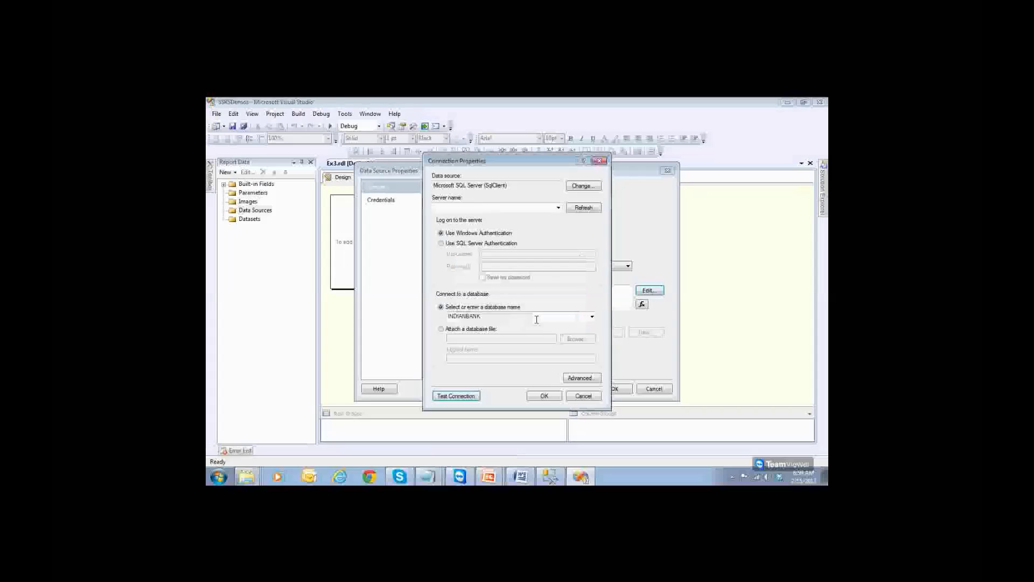
{"action": "left_click", "coordinate": [544, 395]}
{"action": "left_click", "coordinate": [614, 389]}
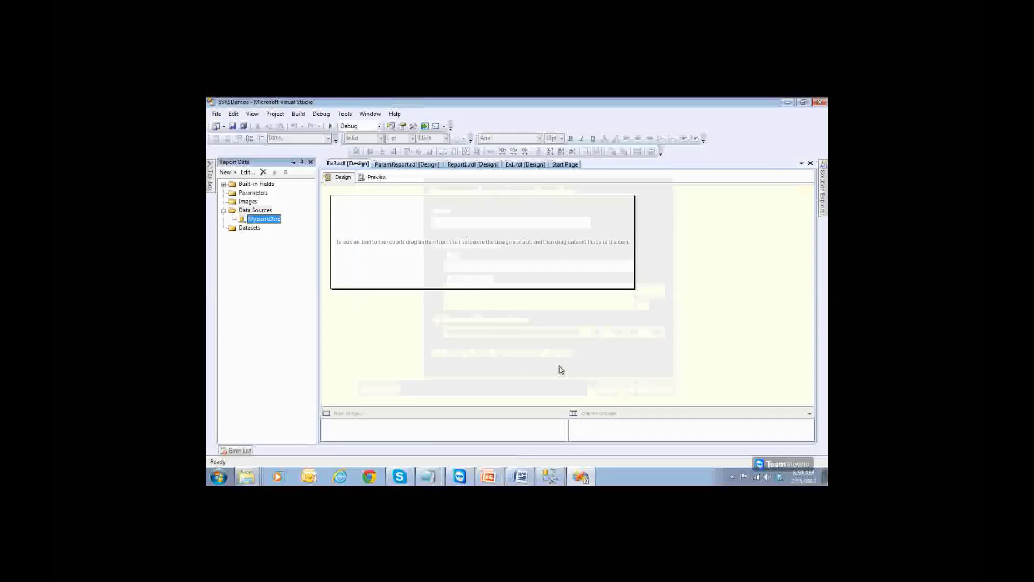
Start a new dataset named CustomerData, embedded in the report and using the MybankDsrc data source.
{"action": "right_click", "coordinate": [254, 228]}
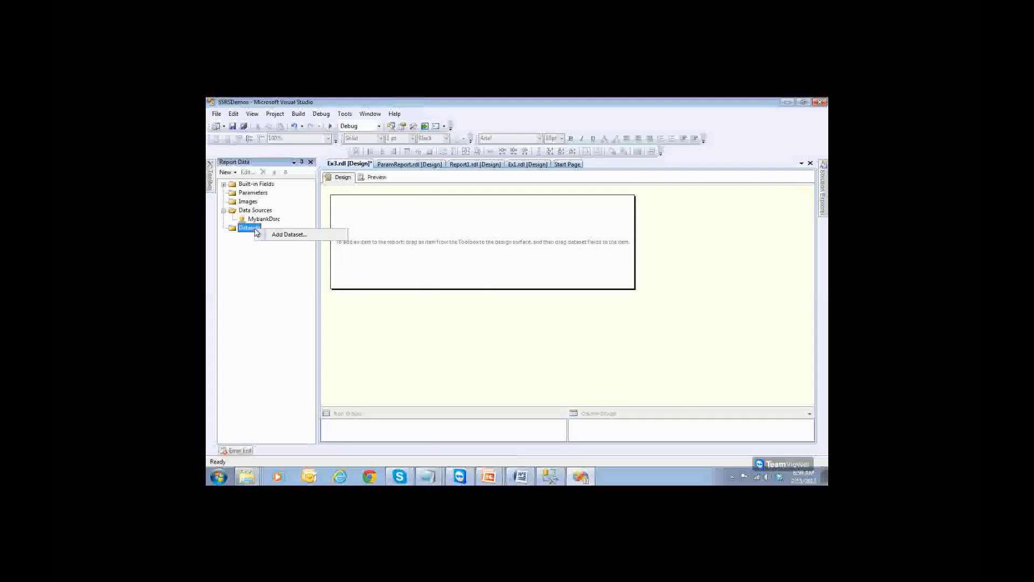
{"action": "left_click", "coordinate": [302, 236]}
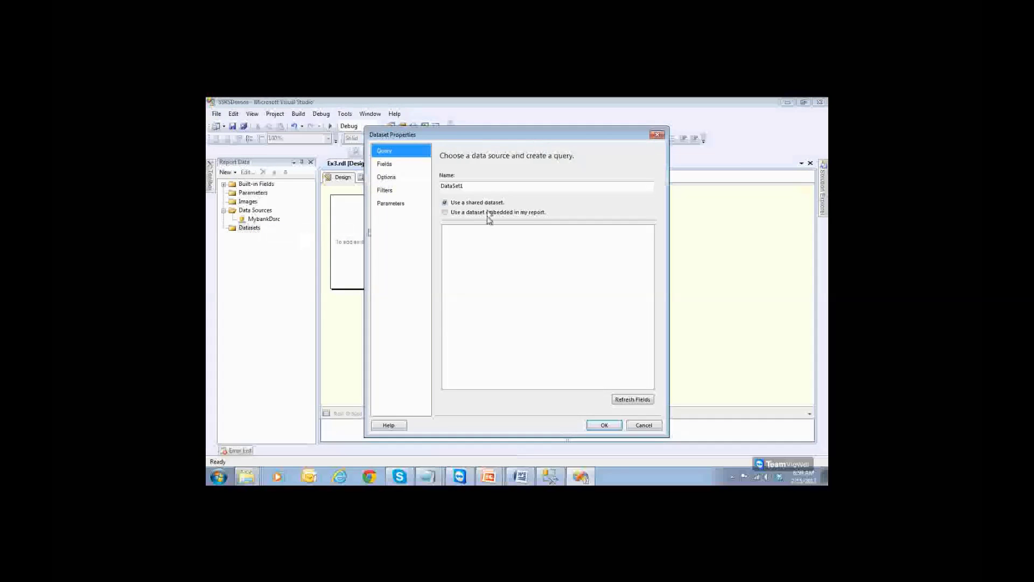
{"action": "left_click_drag", "start_coordinate": [470, 188], "coordinate": [433, 191]}
{"action": "type", "text": "C"}
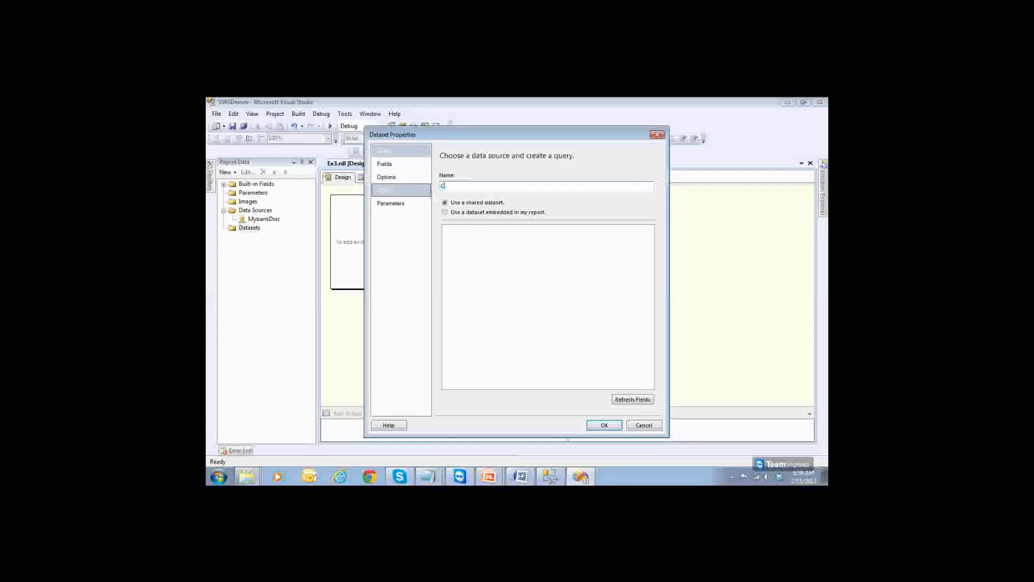
{"action": "type", "text": "ustomerData"}
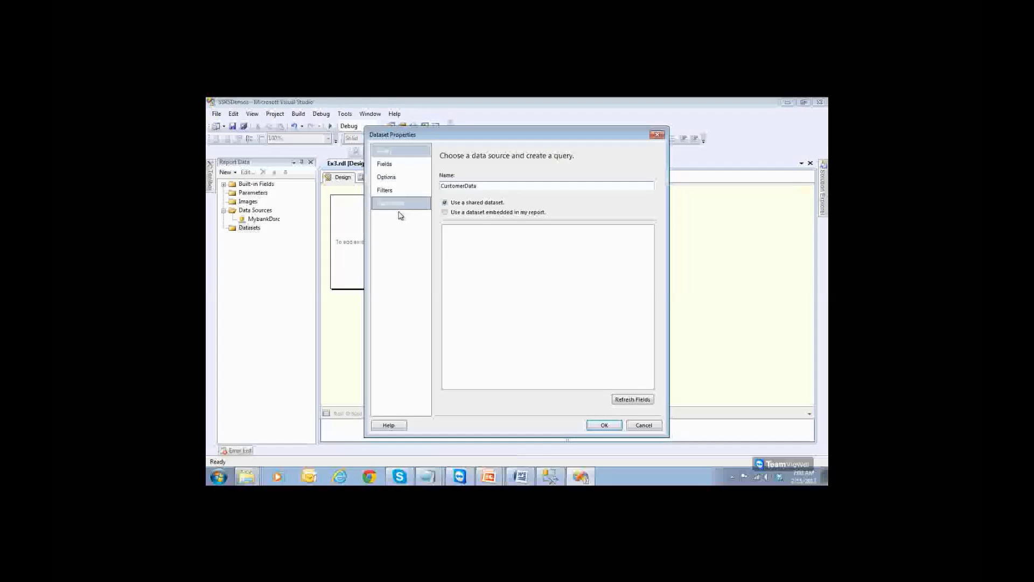
{"action": "left_click", "coordinate": [445, 213]}
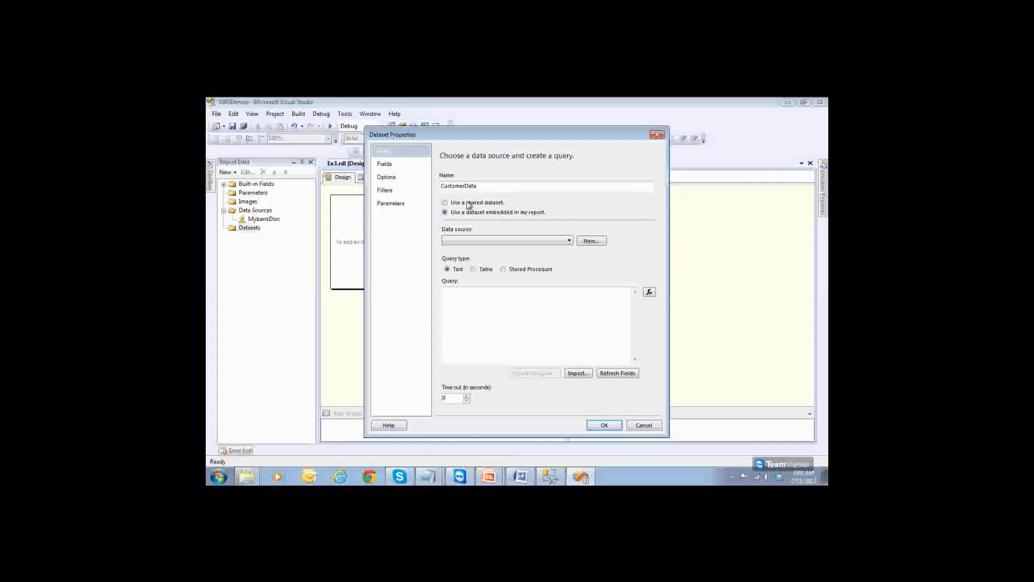
{"action": "left_click", "coordinate": [485, 242]}
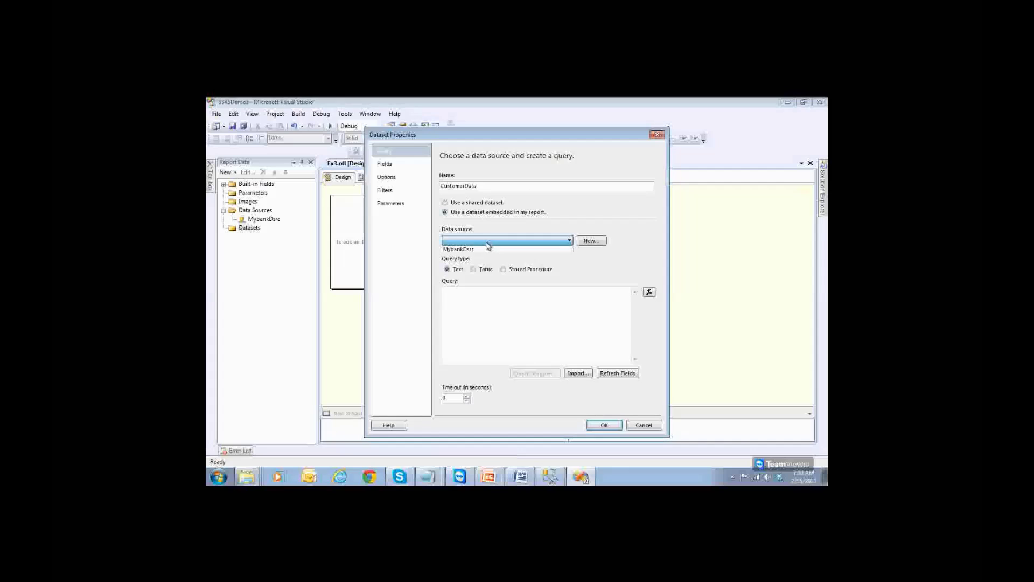
{"action": "left_click", "coordinate": [481, 250]}
In SQL Server Management Studio, write and run a query selecting all columns from dbo.AMASTER.
{"action": "left_click", "coordinate": [546, 479]}
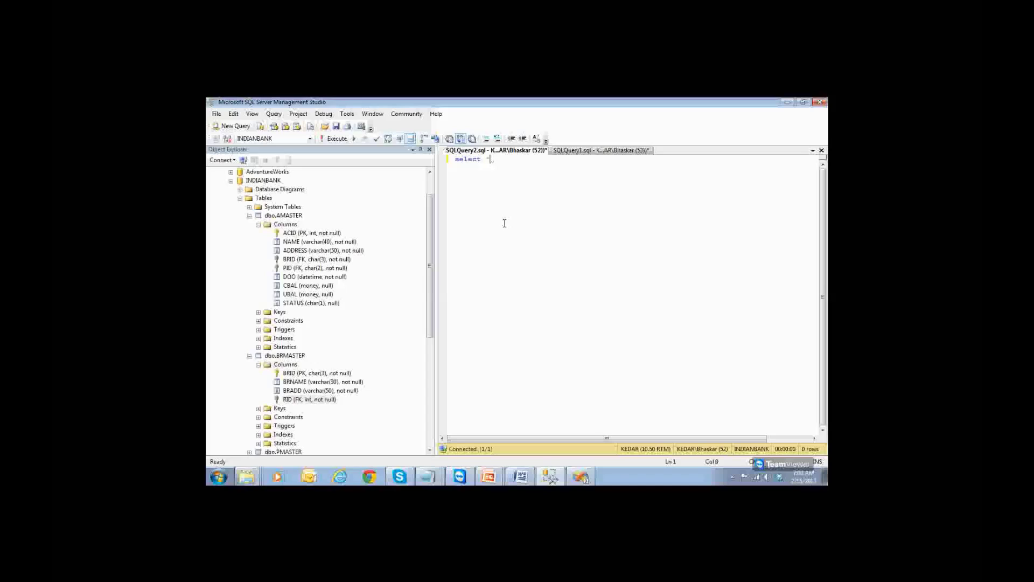
{"action": "key", "text": "Return"}
{"action": "type", "text": "from"}
{"action": "left_click", "coordinate": [257, 222]}
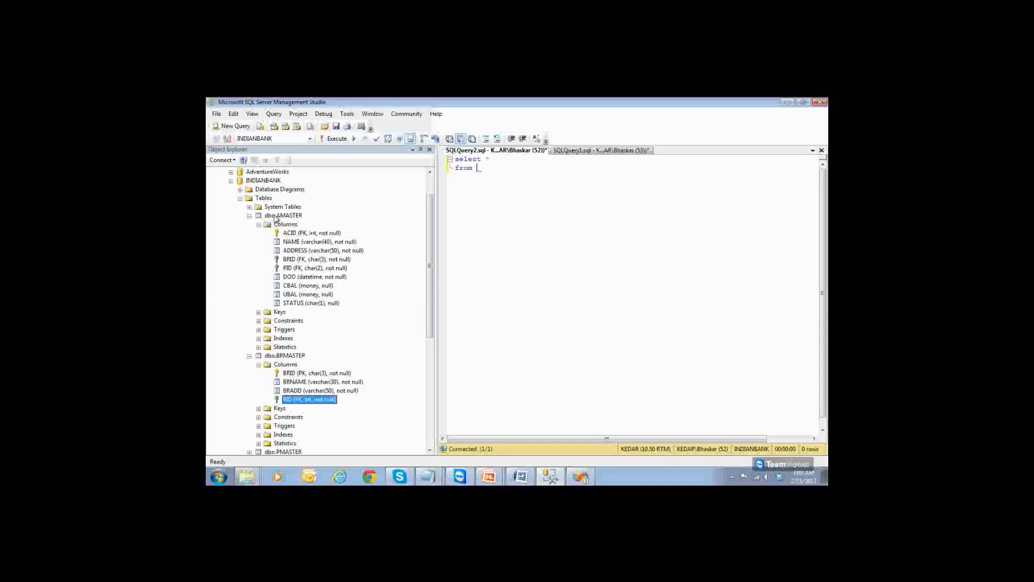
{"action": "left_click", "coordinate": [250, 215]}
{"action": "left_click_drag", "start_coordinate": [279, 215], "coordinate": [485, 207]}
{"action": "key", "text": "F5"}
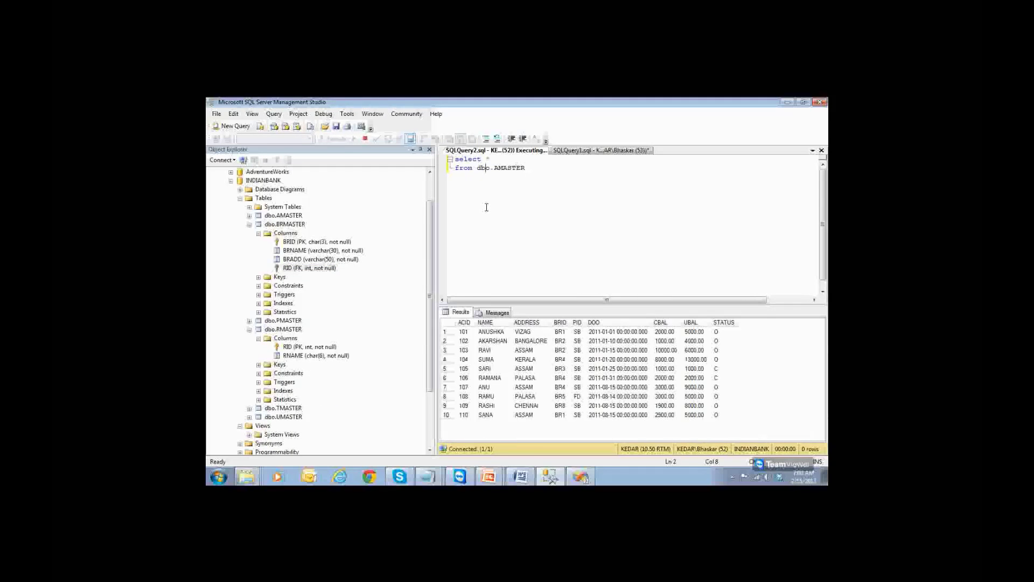
Remove the dbo. schema prefix from AMASTER in the query and run it again.
{"action": "key", "text": "Right"}
{"action": "key", "text": "Right"}
{"action": "key", "text": "BackSpace"}
{"action": "key", "text": "BackSpace"}
{"action": "key", "text": "BackSpace"}
{"action": "key", "text": "BackSpace"}
{"action": "key", "text": "F5"}
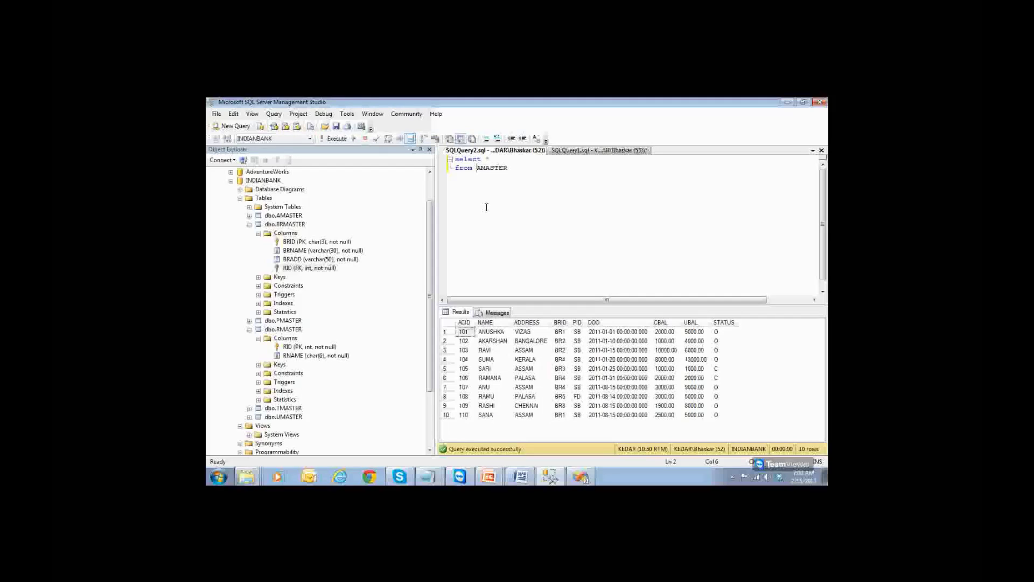
Replace the asterisk in the select list with BRID, pid, SUM(cbal) as TotalBalance.
{"action": "double_click", "coordinate": [487, 159]}
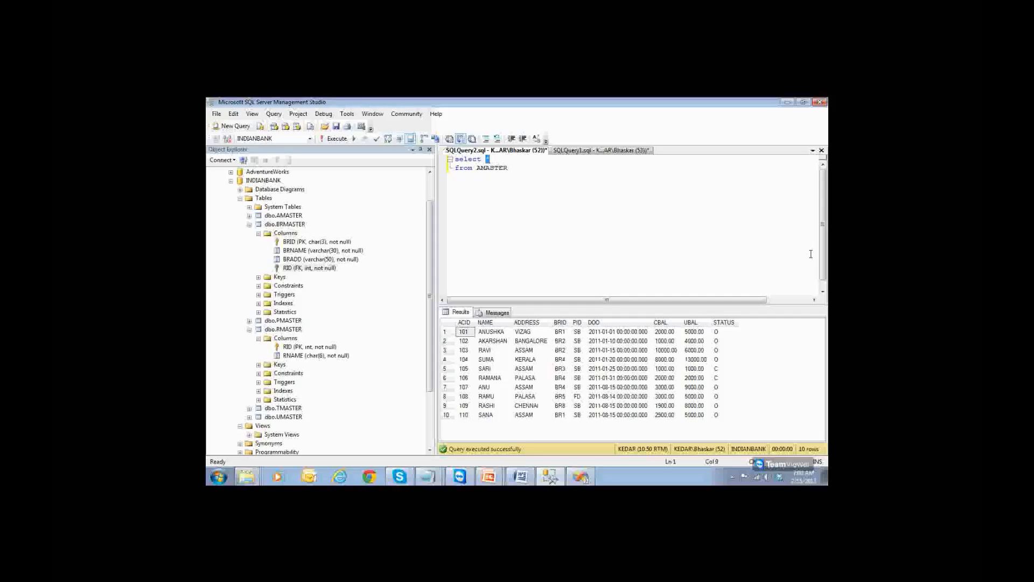
{"action": "type", "text": "bri sum"}
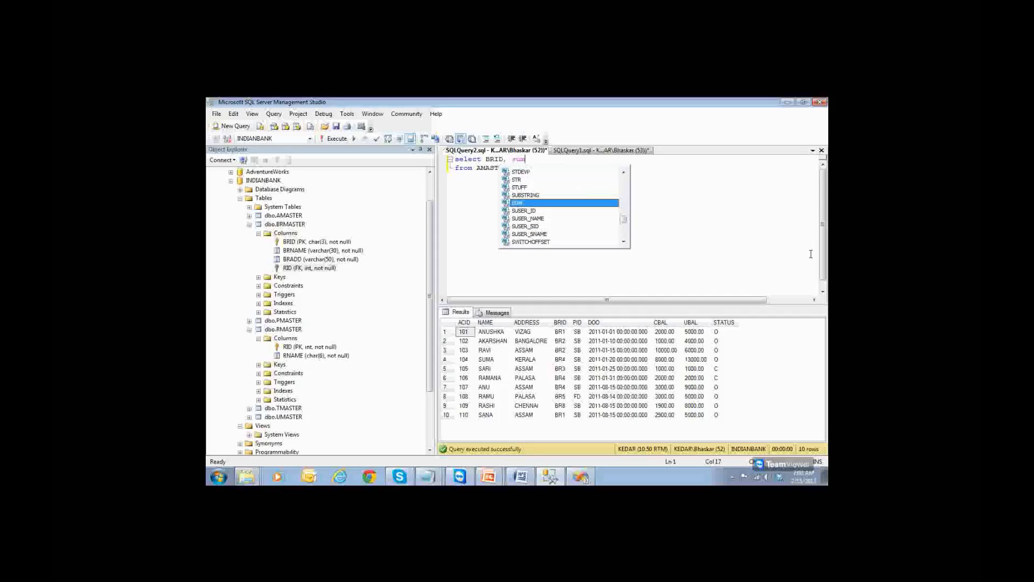
{"action": "type", "text": "("}
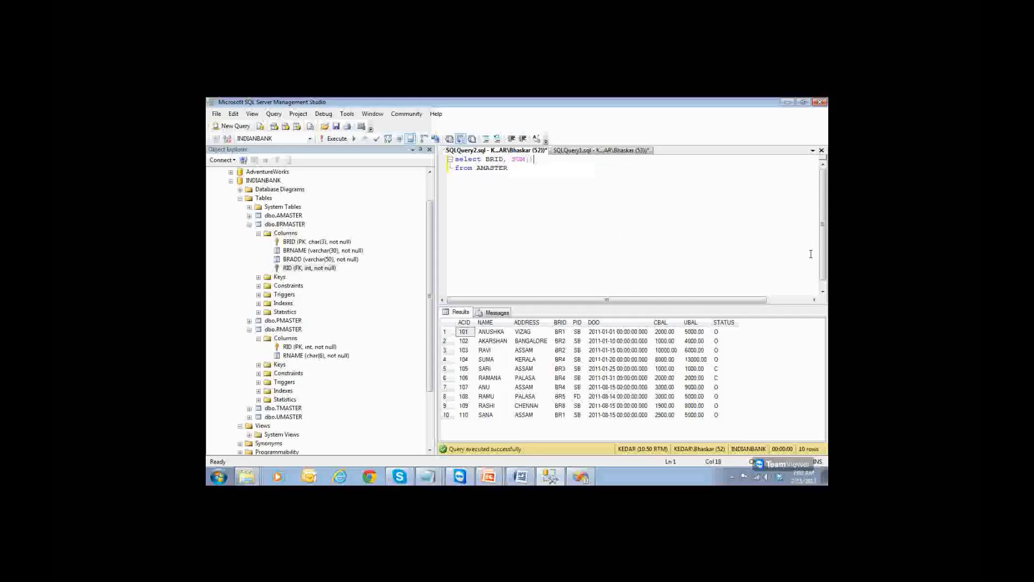
{"action": "key", "text": "Left"}
{"action": "key", "text": "Left"}
{"action": "key", "text": "Left"}
{"action": "key", "text": "Left"}
{"action": "type", "text": "pid, SUM(cbal"}
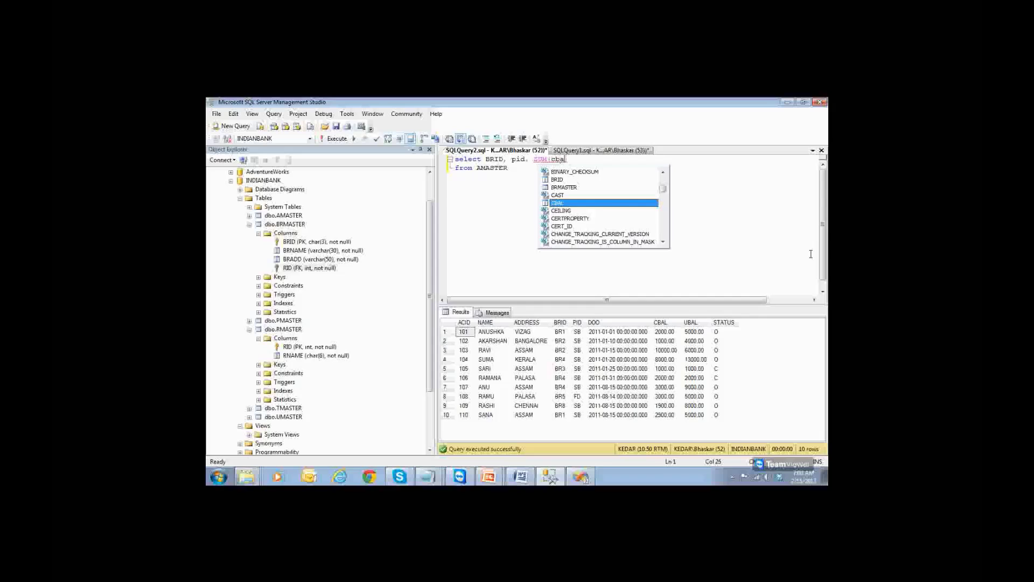
{"action": "key", "text": "Escape"}
{"action": "key", "text": "End"}
{"action": "type", "text": "as "}
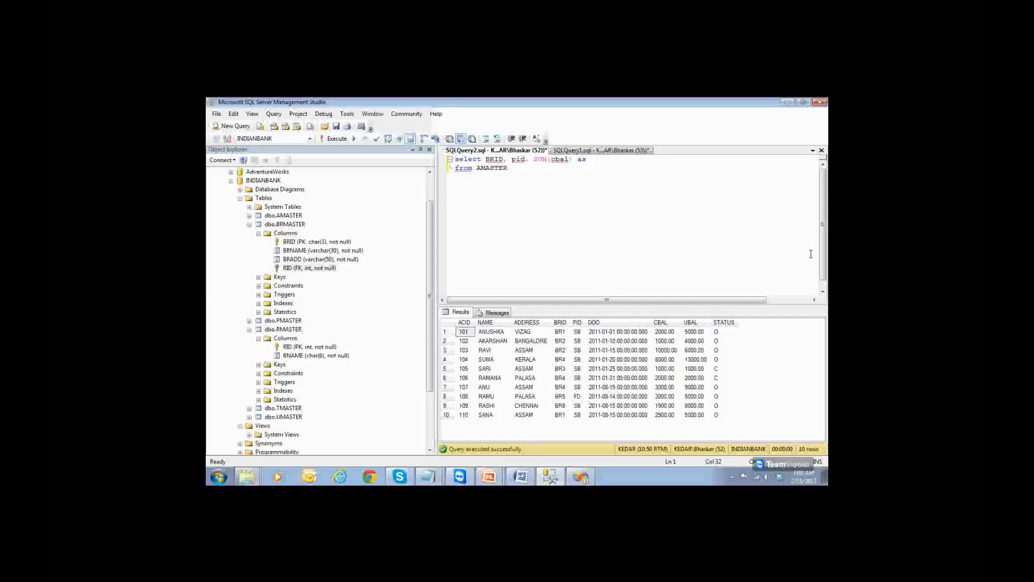
{"action": "type", "text": "TotalBalance"}
Convert the whole query text to uppercase.
{"action": "key", "text": "ctrl+a"}
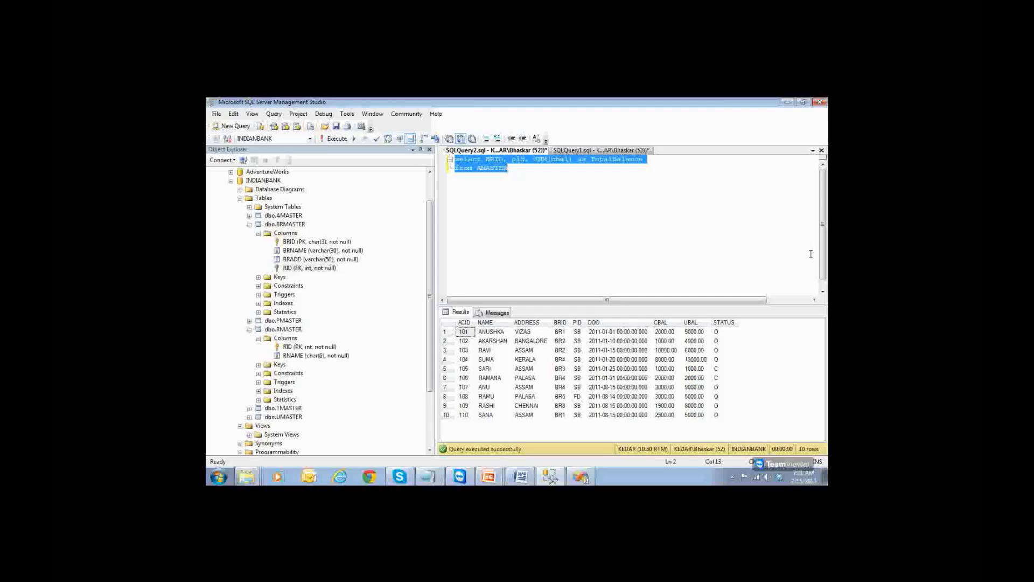
{"action": "key", "text": "ctrl+shift+u"}
{"action": "left_click", "coordinate": [810, 254]}
Add the line GROUP BY BRID, PID to the end of the query and run it.
{"action": "key", "text": "Return"}
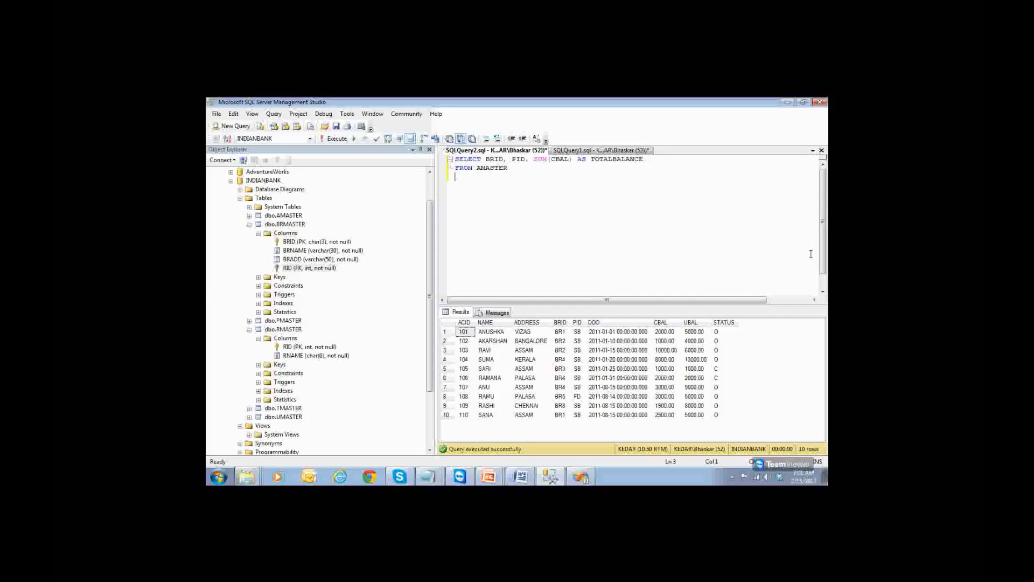
{"action": "type", "text": "GROUP B "}
{"action": "type", "text": "U"}
{"action": "type", "text": "Y"}
{"action": "key", "text": "Up"}
{"action": "key", "text": "Up"}
{"action": "key", "text": "shift+Right"}
{"action": "key", "text": "shift+Right"}
{"action": "key", "text": "shift+Right"}
{"action": "key", "text": "shift+Right"}
{"action": "key", "text": "shift+Right"}
{"action": "key", "text": "shift+Right"}
{"action": "key", "text": "shift+Right"}
{"action": "key", "text": "shift+Right"}
{"action": "key", "text": "shift+Right"}
{"action": "key", "text": "ctrl+c"}
{"action": "key", "text": "ctrl+End"}
{"action": "key", "text": "ctrl+v"}
{"action": "key", "text": "F5"}
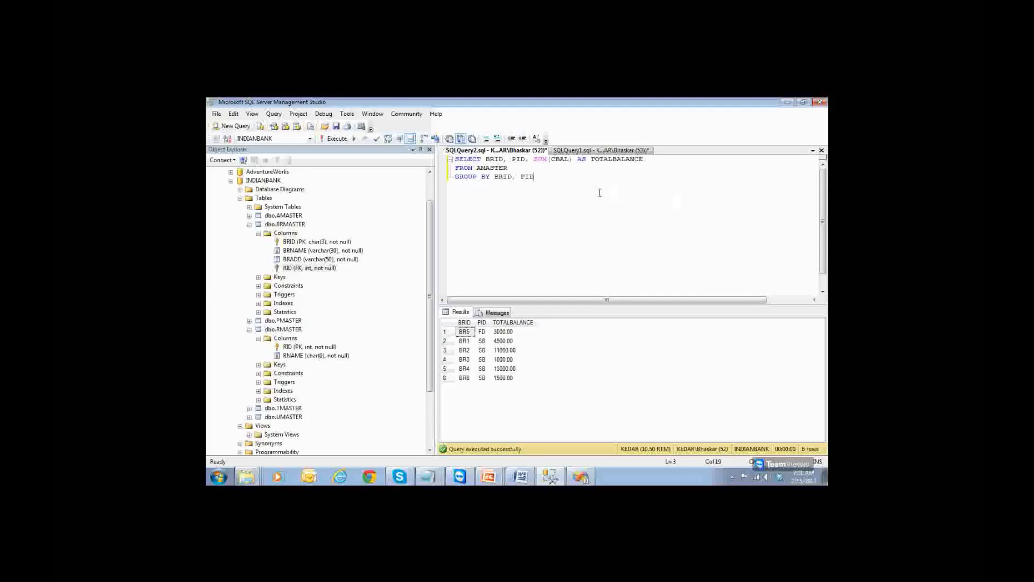
Copy the whole grouped query into the CustomerData dataset's query in Visual Studio and save the dataset.
{"action": "left_click_drag", "start_coordinate": [534, 177], "coordinate": [450, 162]}
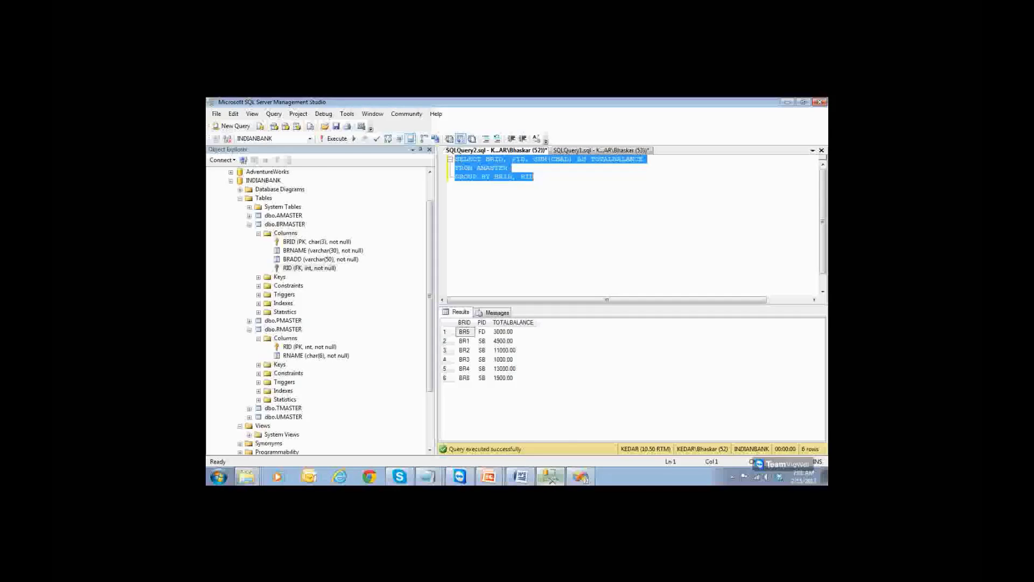
{"action": "left_click", "coordinate": [550, 476]}
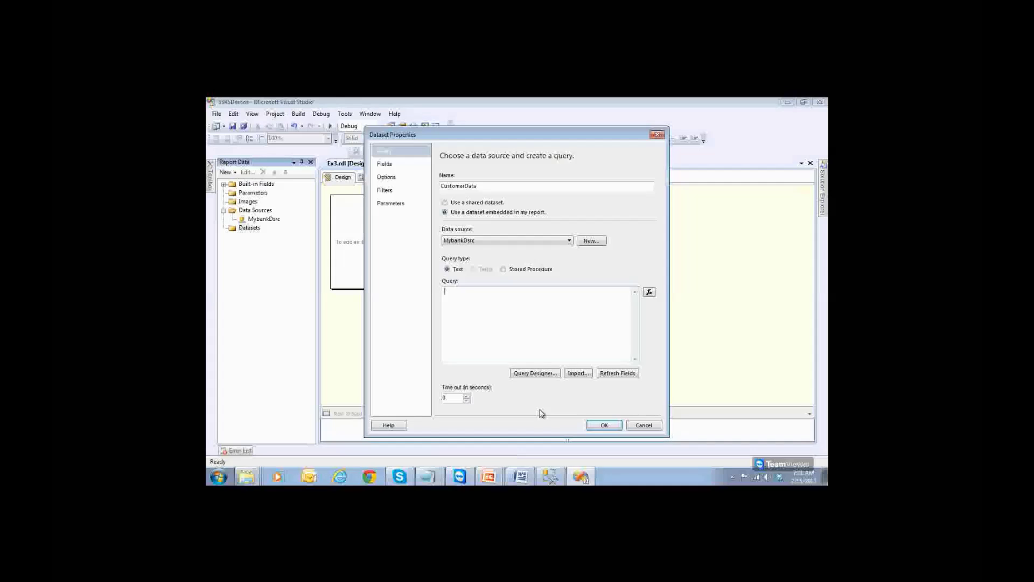
{"action": "key", "text": "ctrl+v"}
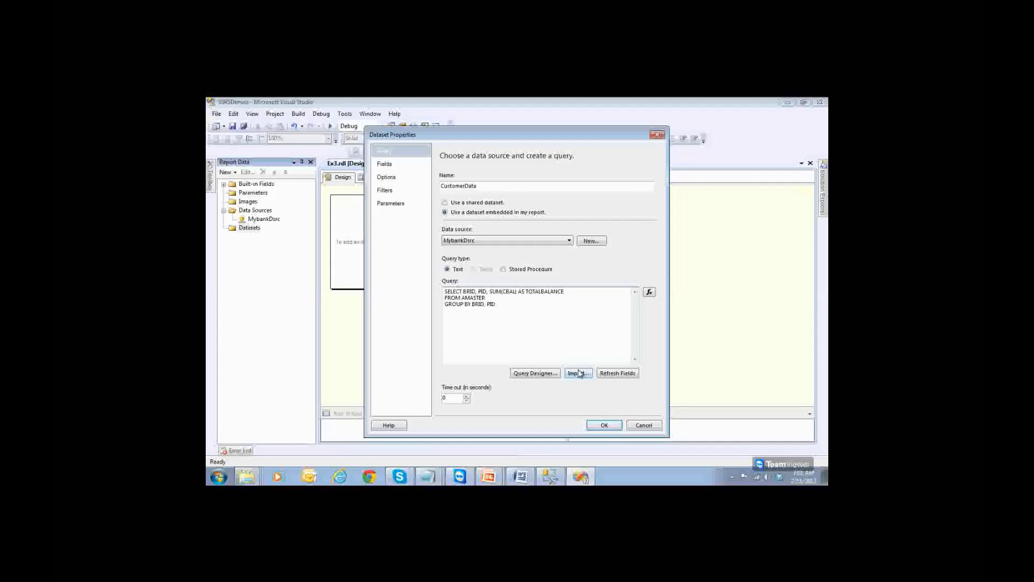
{"action": "left_click", "coordinate": [604, 425]}
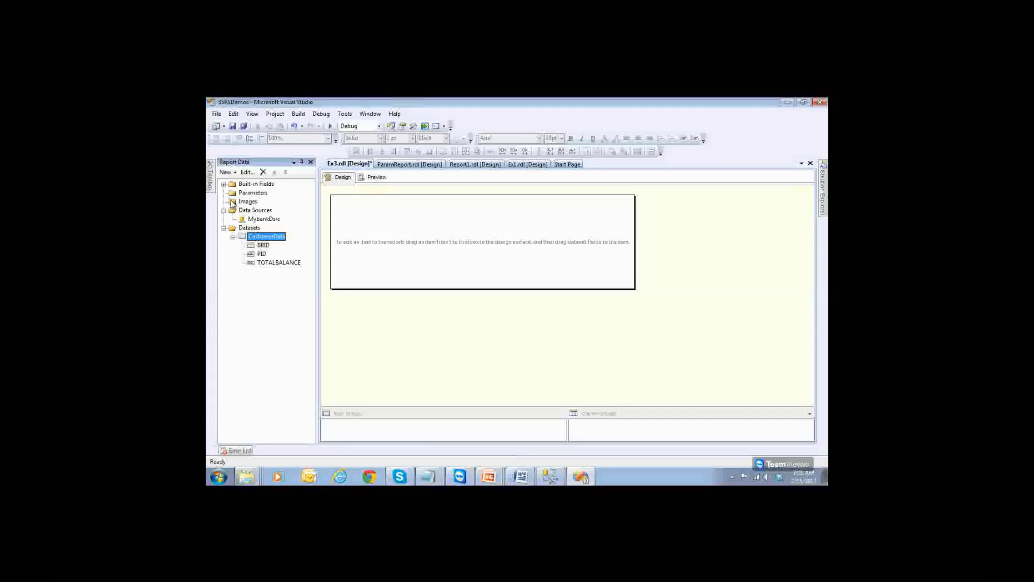
Insert a table in the report body and fill its detail cells with the BRID, PID and TOTALBALANCE fields.
{"action": "mouse_move", "coordinate": [213, 187]}
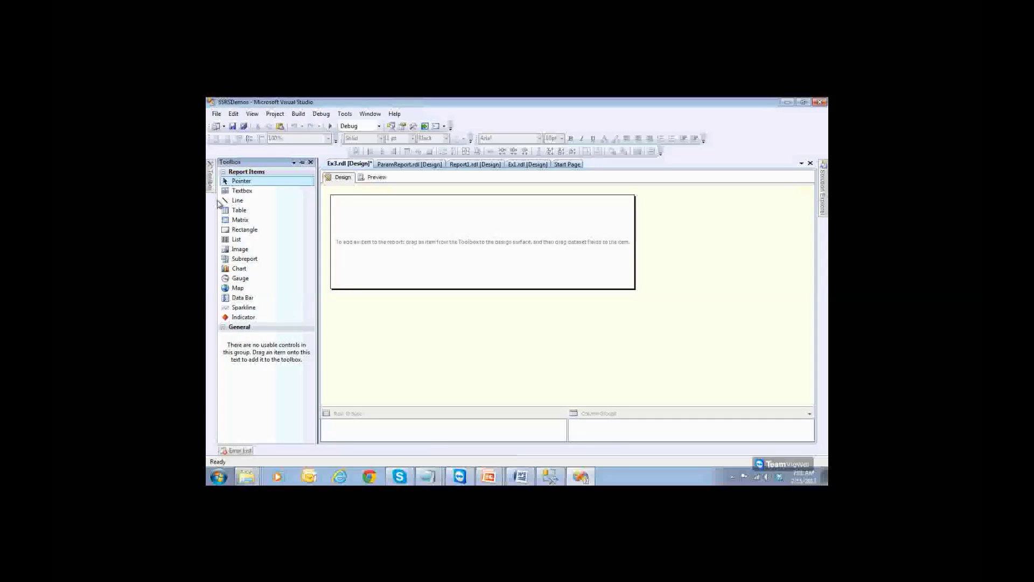
{"action": "left_click_drag", "start_coordinate": [237, 210], "coordinate": [411, 228]}
{"action": "left_click", "coordinate": [446, 244]}
{"action": "left_click", "coordinate": [461, 251]}
{"action": "left_click", "coordinate": [494, 244]}
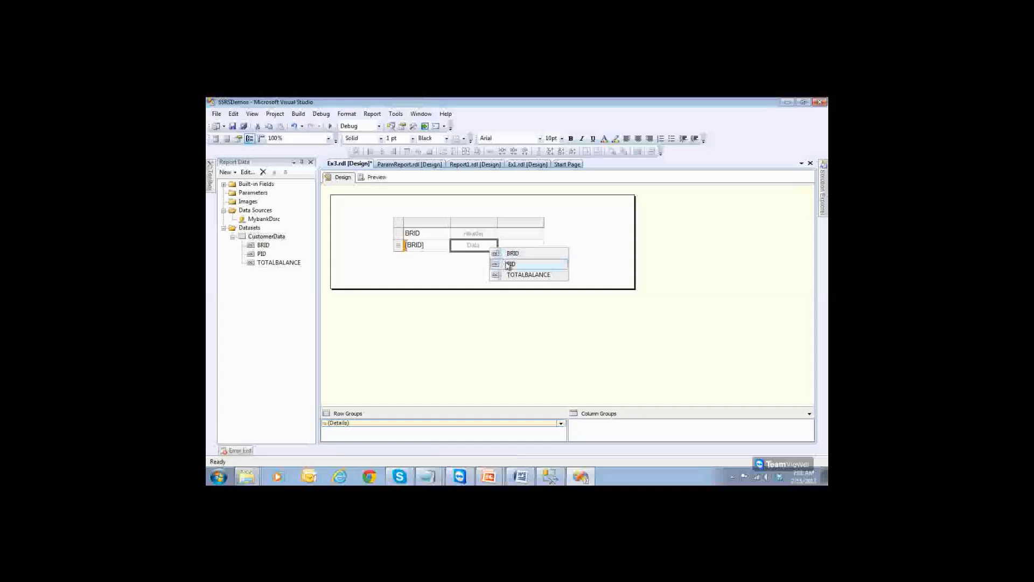
{"action": "left_click", "coordinate": [506, 264]}
{"action": "left_click", "coordinate": [540, 244]}
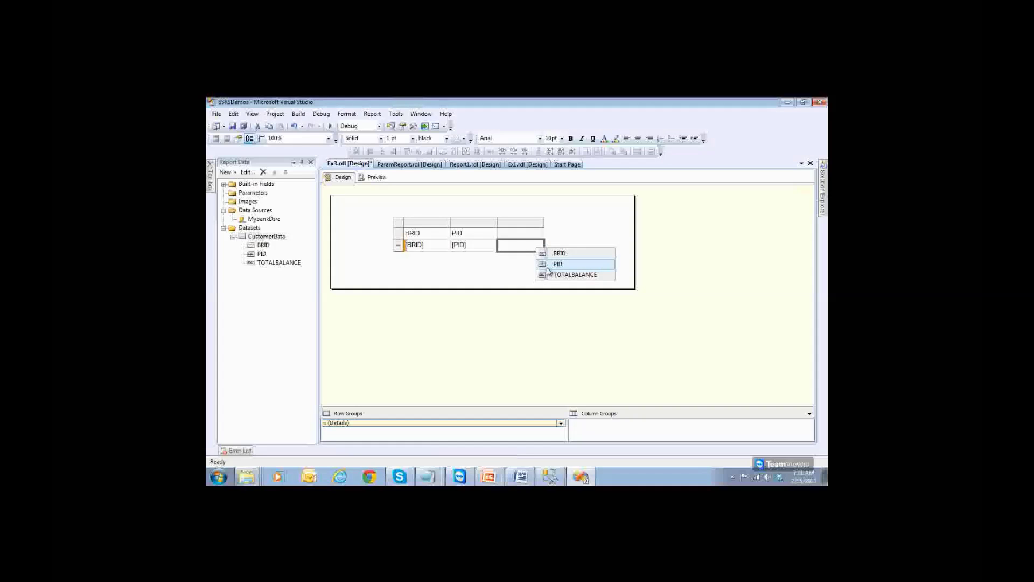
{"action": "left_click", "coordinate": [549, 276]}
Widen the table's three columns to give the headings more room.
{"action": "left_click", "coordinate": [540, 222]}
{"action": "left_click_drag", "start_coordinate": [544, 222], "coordinate": [566, 222]}
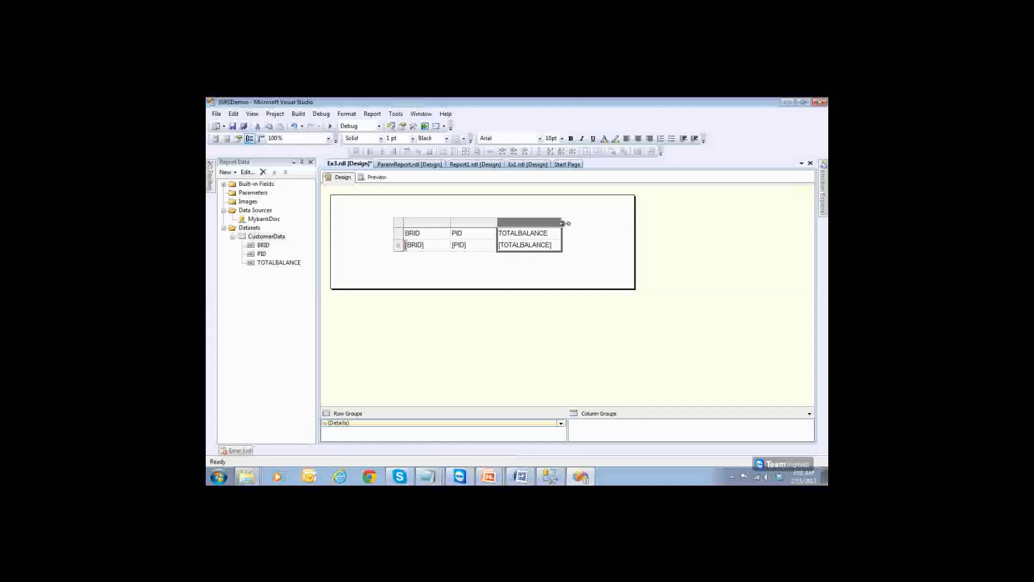
{"action": "left_click_drag", "start_coordinate": [450, 222], "coordinate": [521, 222]}
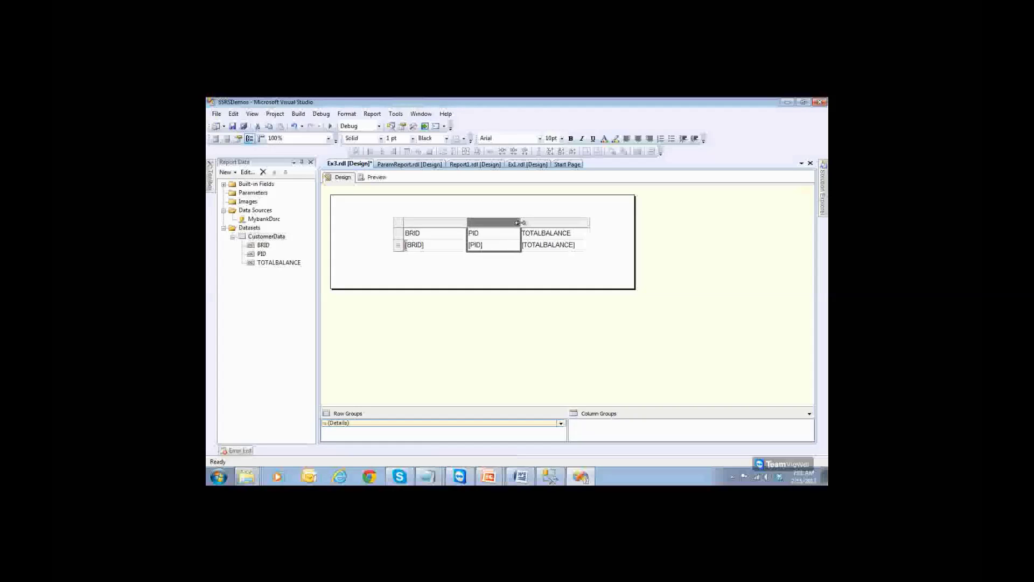
Rename the BRID column heading to BranchName and the PID column heading to ProductName.
{"action": "left_click", "coordinate": [430, 235]}
{"action": "double_click", "coordinate": [430, 234]}
{"action": "key", "text": "Delete"}
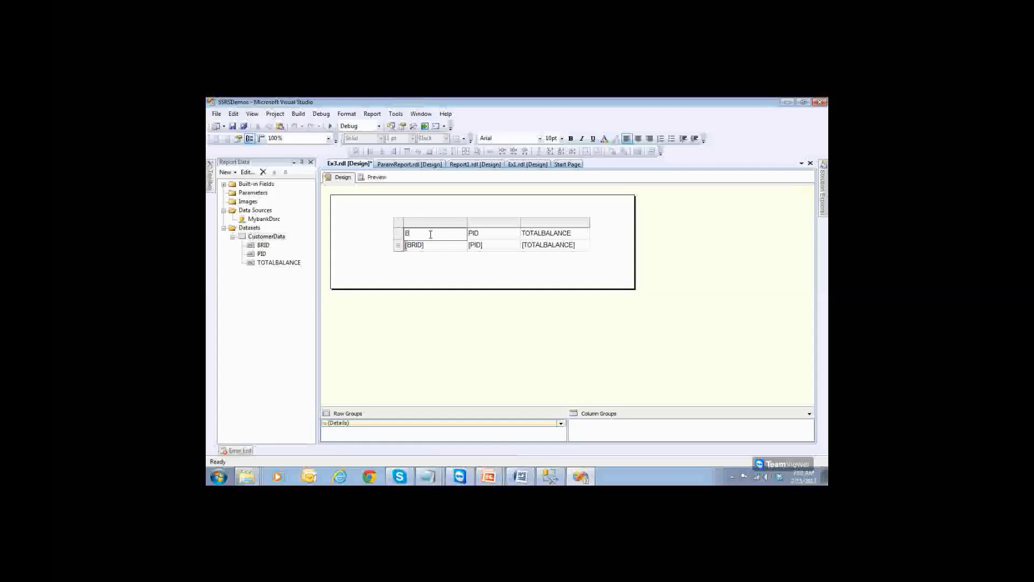
{"action": "type", "text": "BranchName"}
{"action": "left_click", "coordinate": [470, 235]}
{"action": "double_click", "coordinate": [474, 235]}
{"action": "type", "text": "P"}
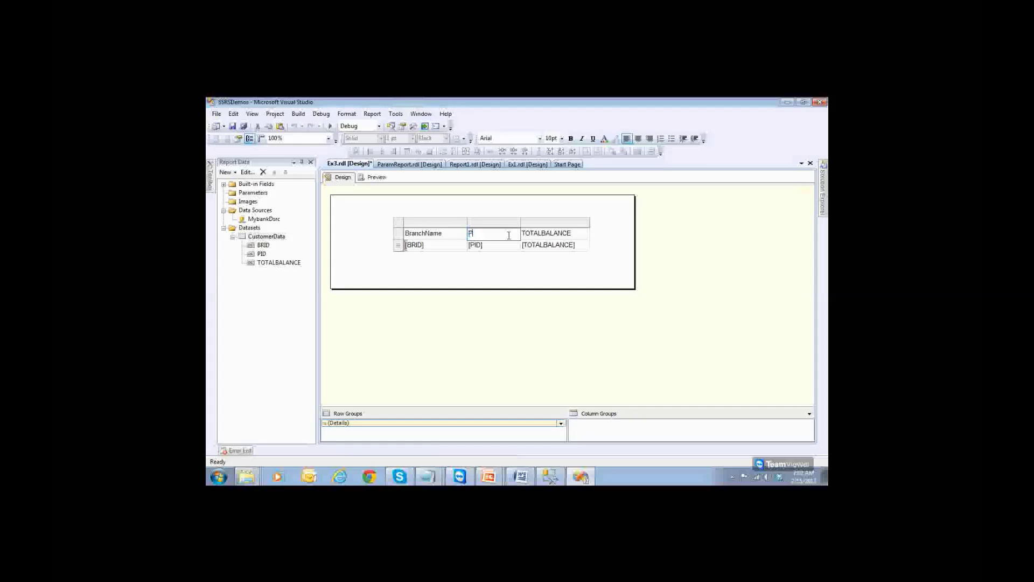
{"action": "type", "text": "roduct"}
{"action": "type", "text": "Name"}
Center the TOTALBALANCE column and set the header row's text color to blue.
{"action": "left_click", "coordinate": [546, 223]}
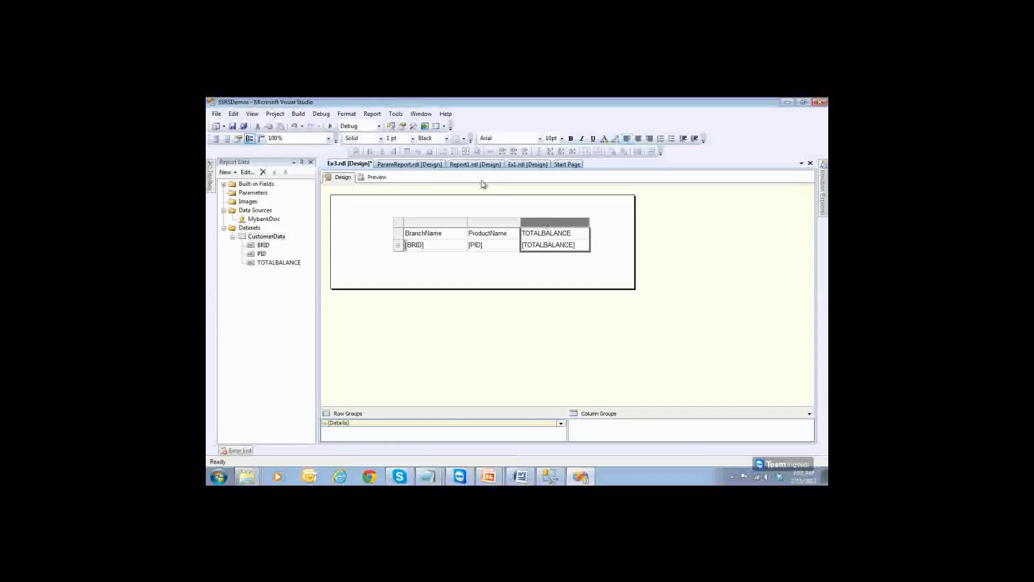
{"action": "left_click", "coordinate": [636, 141]}
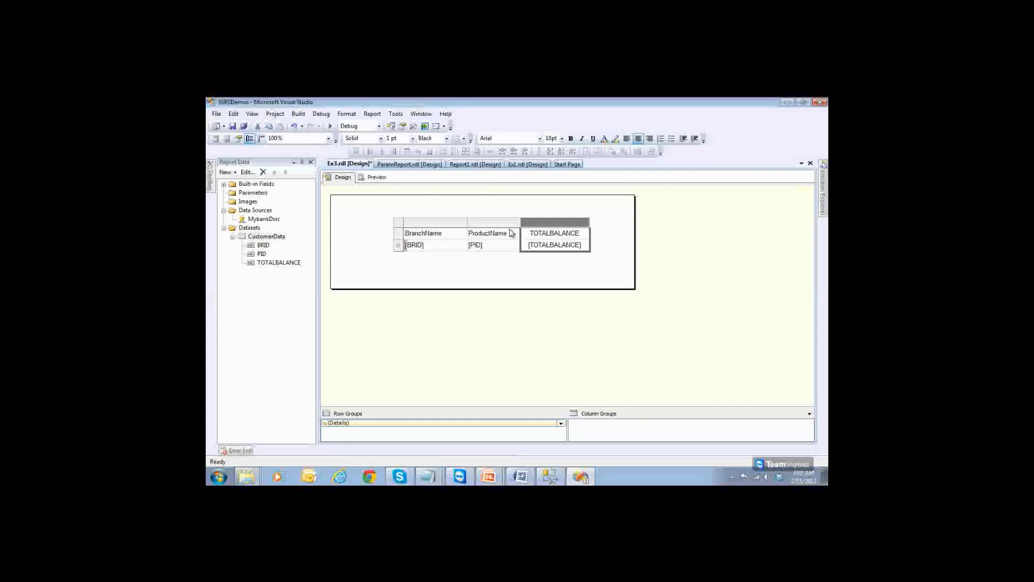
{"action": "left_click", "coordinate": [399, 233]}
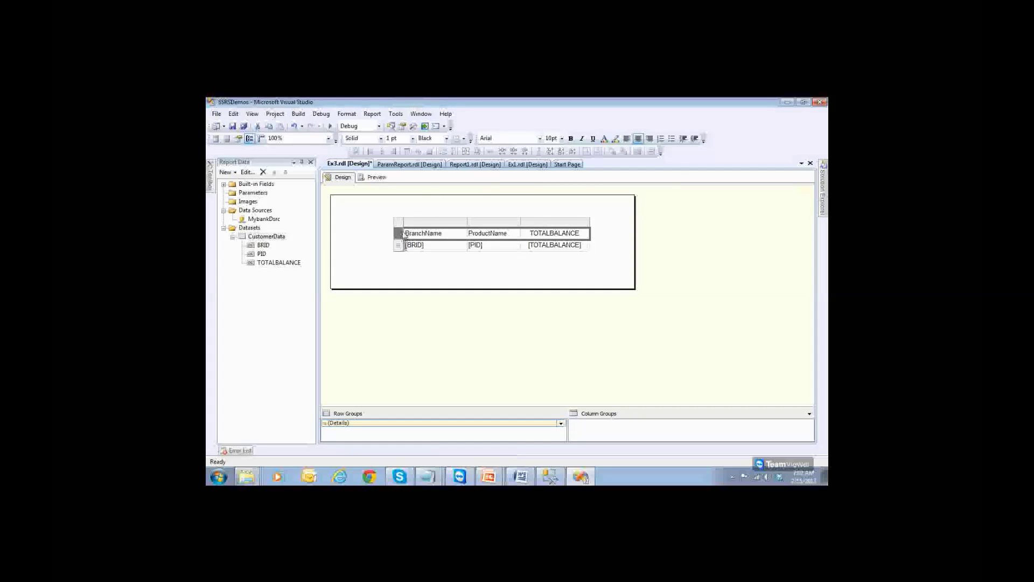
{"action": "left_click", "coordinate": [604, 138]}
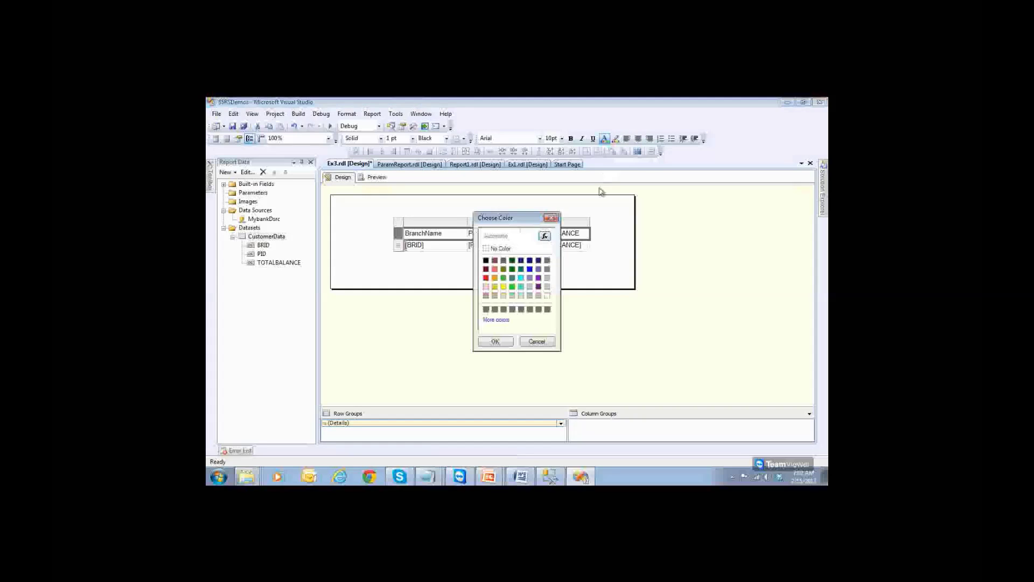
{"action": "left_click", "coordinate": [530, 269]}
{"action": "left_click", "coordinate": [496, 342]}
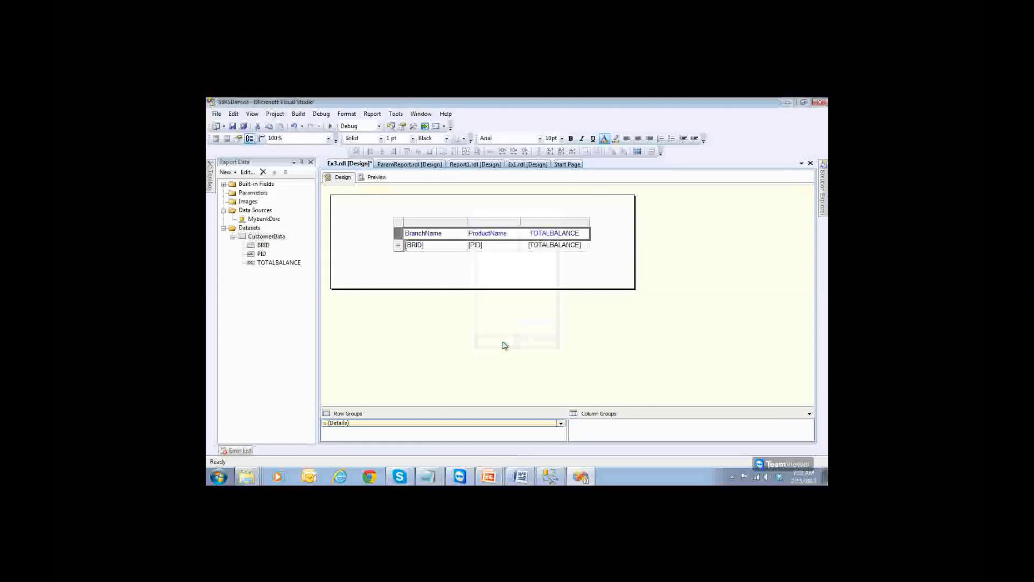
Make the header row bold with a yellow background, and save the report.
{"action": "left_click", "coordinate": [571, 139]}
{"action": "left_click", "coordinate": [616, 138]}
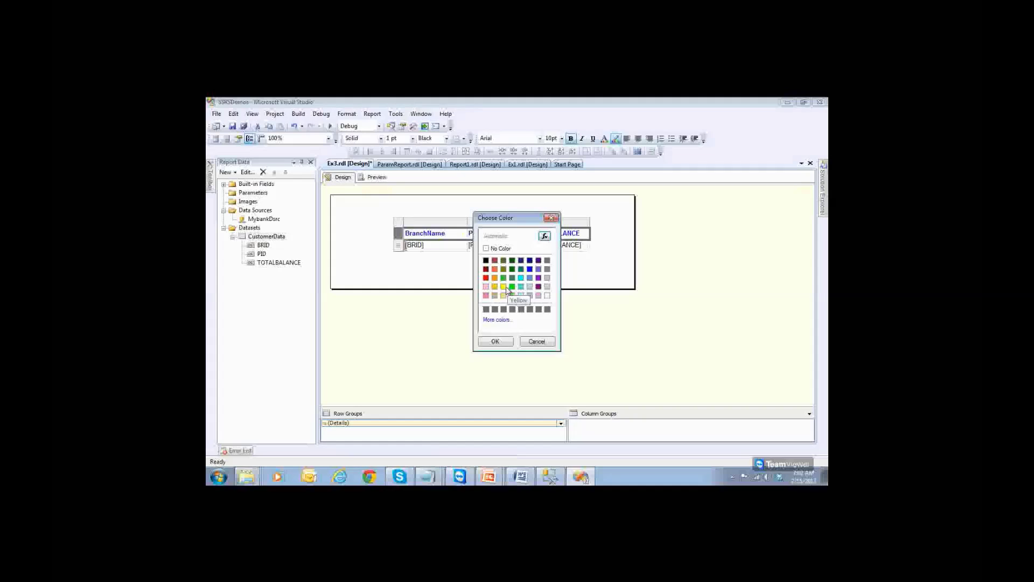
{"action": "double_click", "coordinate": [508, 290]}
{"action": "left_click", "coordinate": [394, 212]}
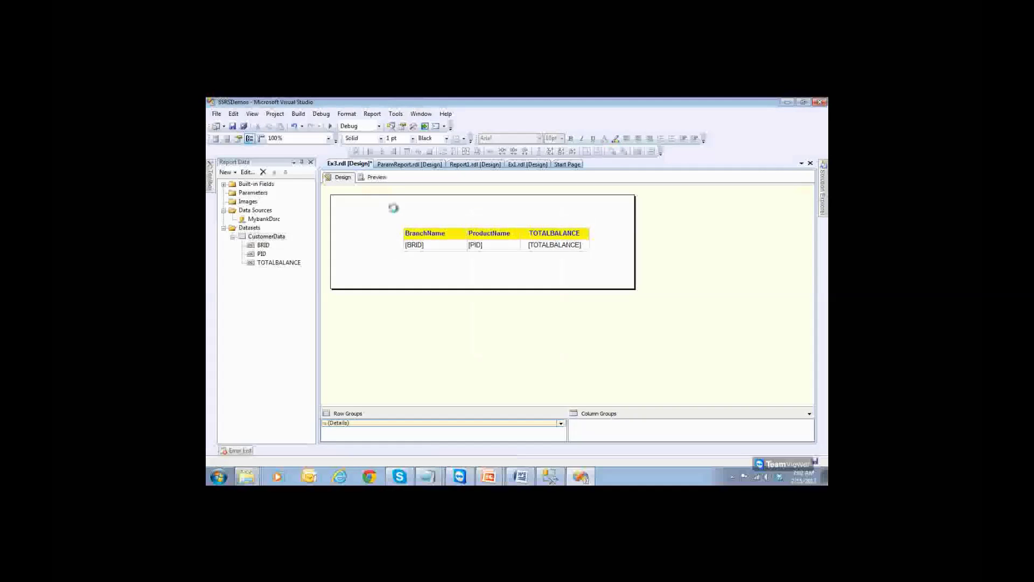
{"action": "key", "text": "ctrl+s"}
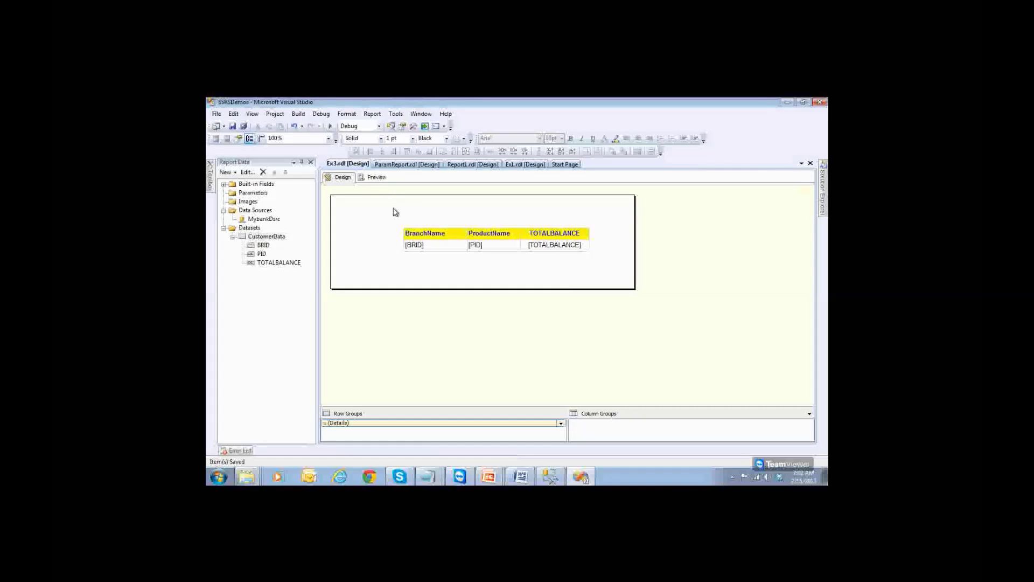
Add a text box spanning the table's width above it, with the centered title Sales Report for ICICI Bank.
{"action": "left_click", "coordinate": [210, 181]}
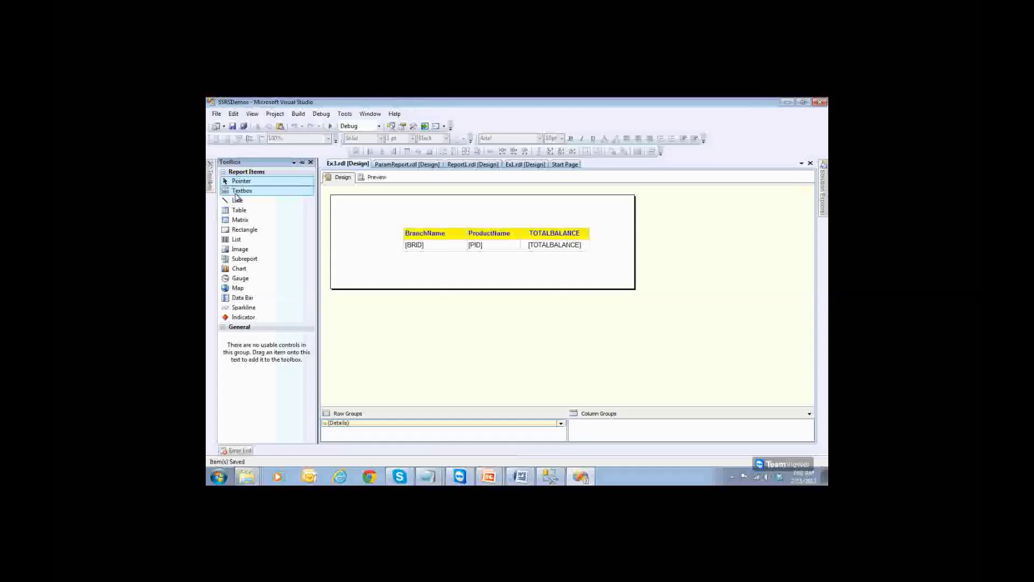
{"action": "left_click_drag", "start_coordinate": [235, 198], "coordinate": [592, 211]}
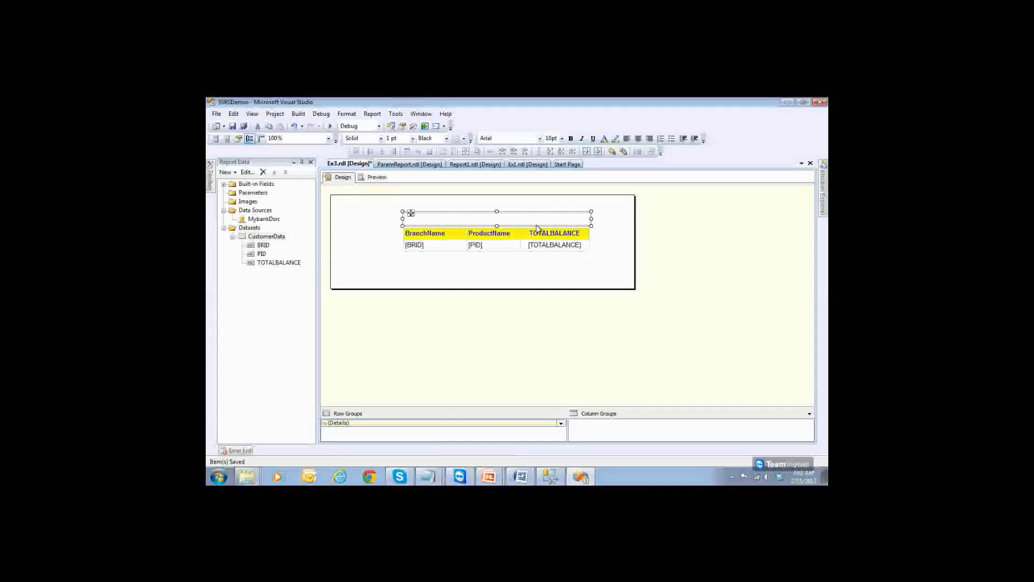
{"action": "left_click", "coordinate": [486, 222]}
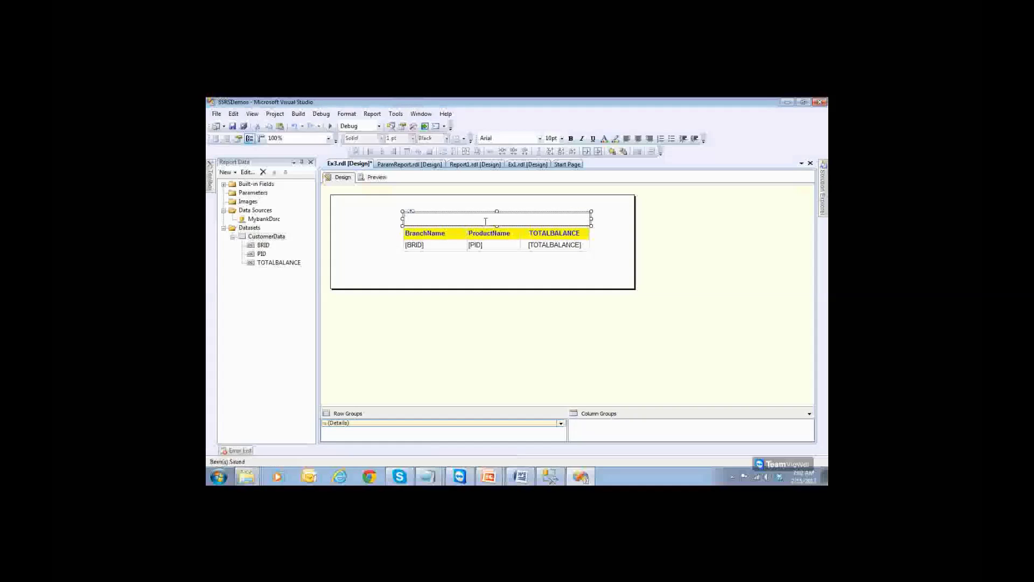
{"action": "type", "text": "Sales Report for IC"}
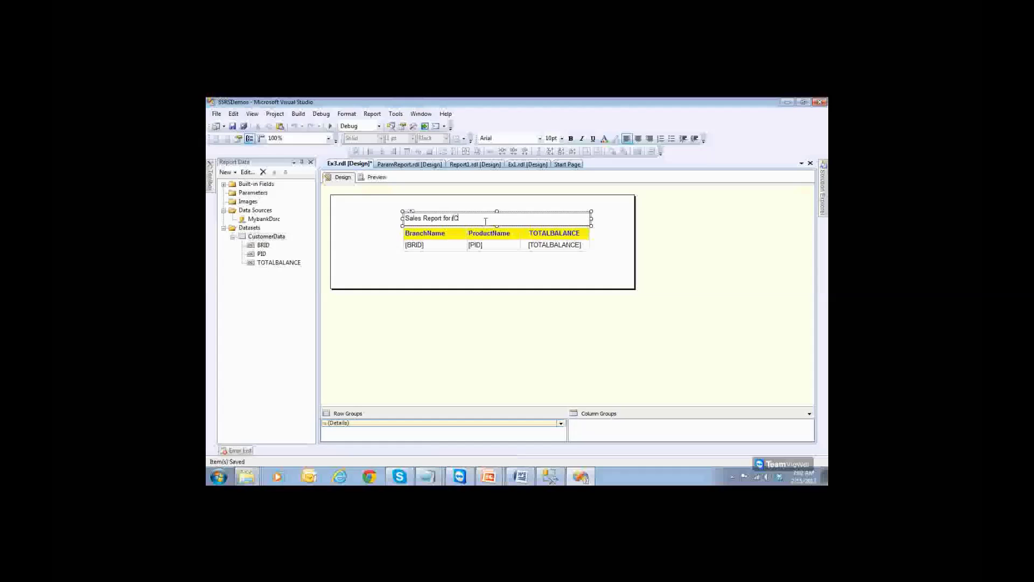
{"action": "type", "text": "ICI Bank"}
{"action": "left_click", "coordinate": [638, 139]}
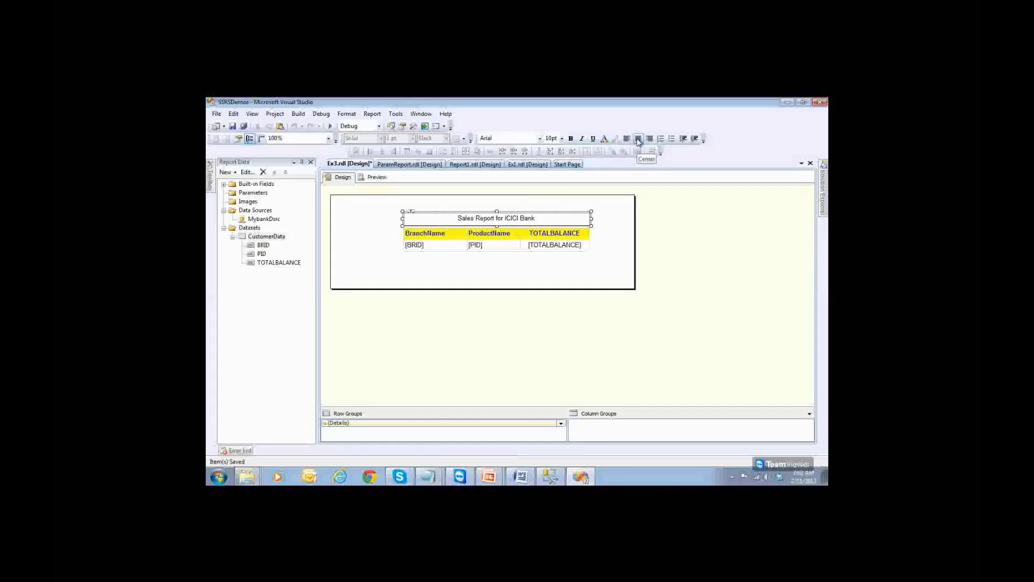
Make the report title bold and set its font size to 11pt.
{"action": "key", "text": "ctrl+a"}
{"action": "key", "text": "ctrl+b"}
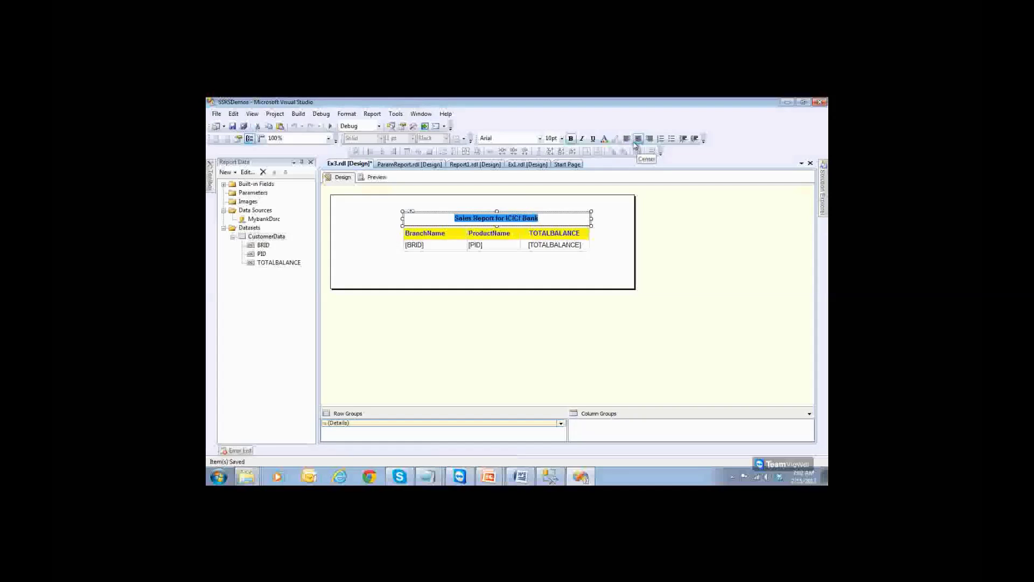
{"action": "left_click", "coordinate": [562, 139]}
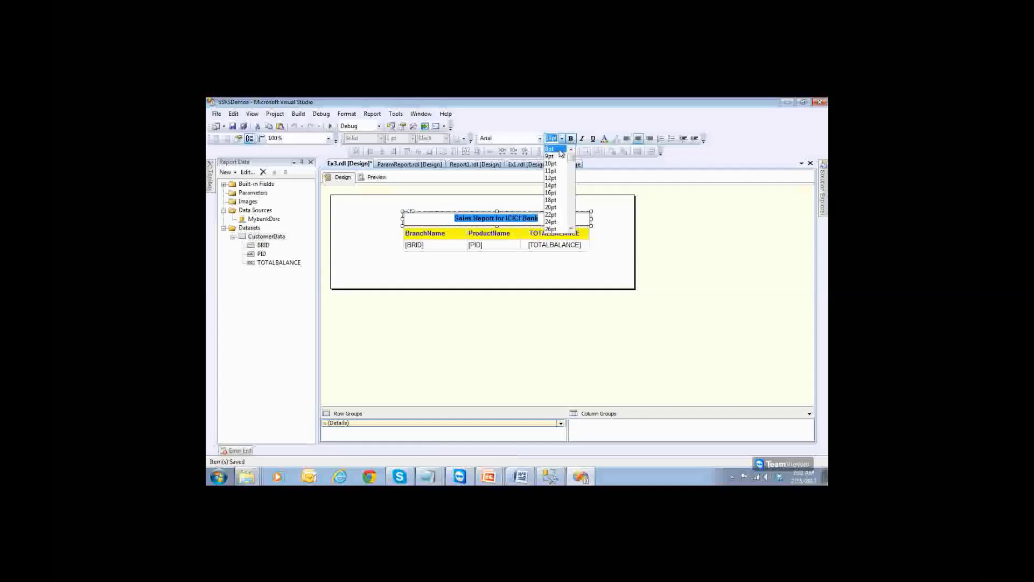
{"action": "left_click", "coordinate": [550, 171]}
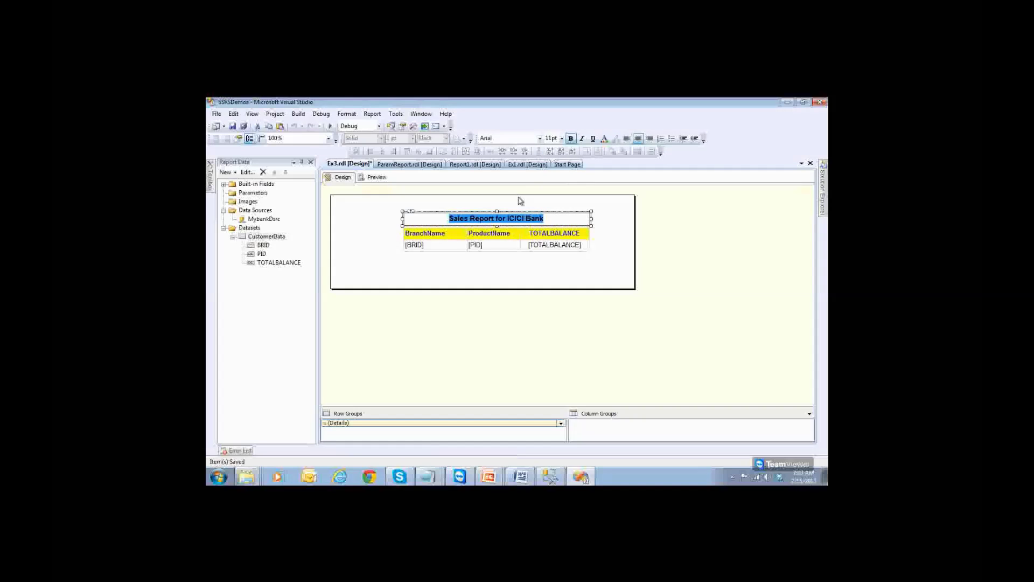
Extend the title text box upward and give it a turquoise background.
{"action": "key", "text": "Escape"}
{"action": "left_click", "coordinate": [616, 139]}
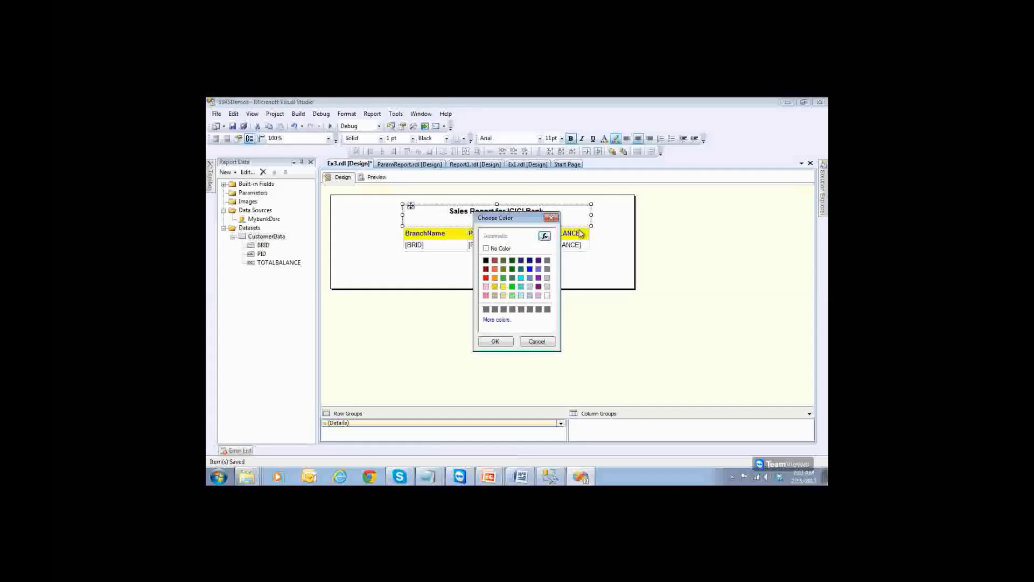
{"action": "left_click", "coordinate": [521, 286]}
{"action": "left_click", "coordinate": [495, 341]}
{"action": "left_click", "coordinate": [490, 277]}
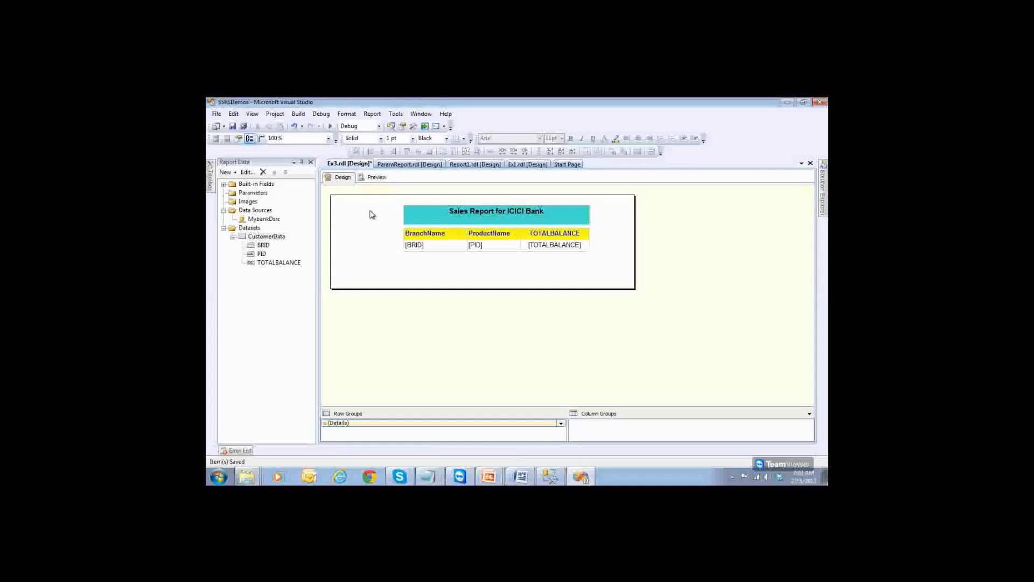
Preview the rendered report and return to its design view.
{"action": "left_click", "coordinate": [377, 177]}
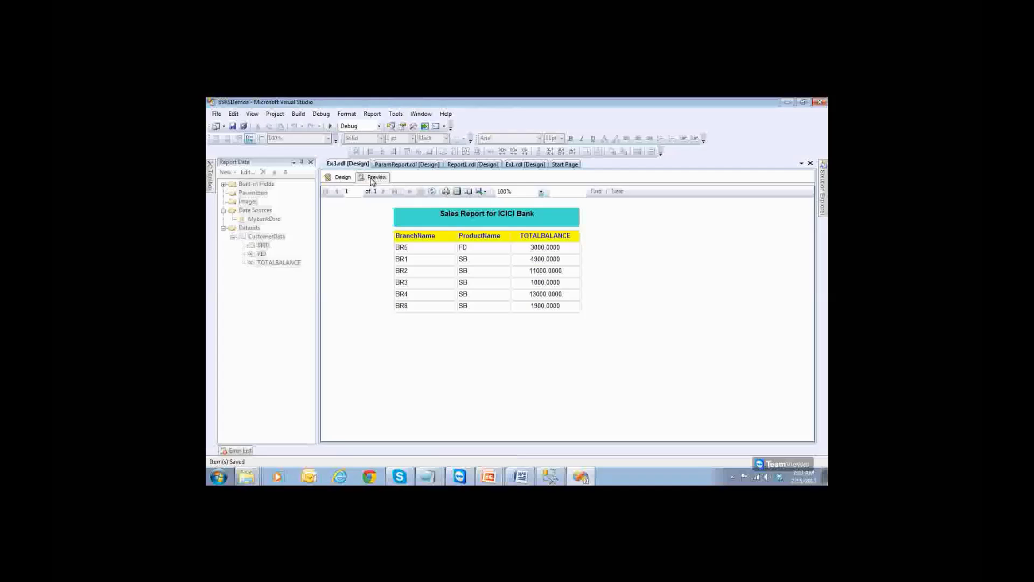
{"action": "left_click", "coordinate": [344, 179]}
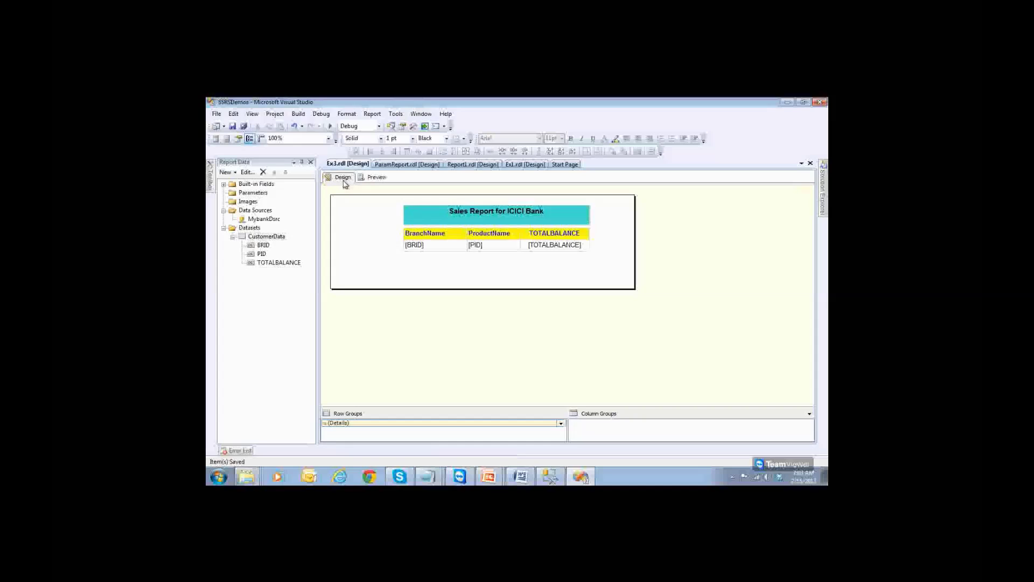
Add a page header and a page footer to the report.
{"action": "left_click", "coordinate": [372, 115]}
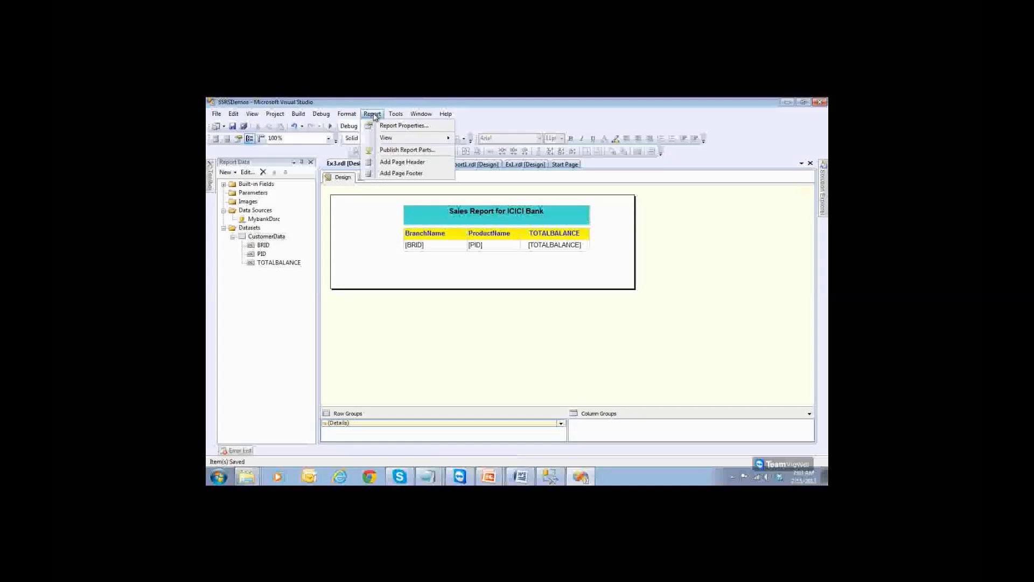
{"action": "left_click", "coordinate": [393, 164]}
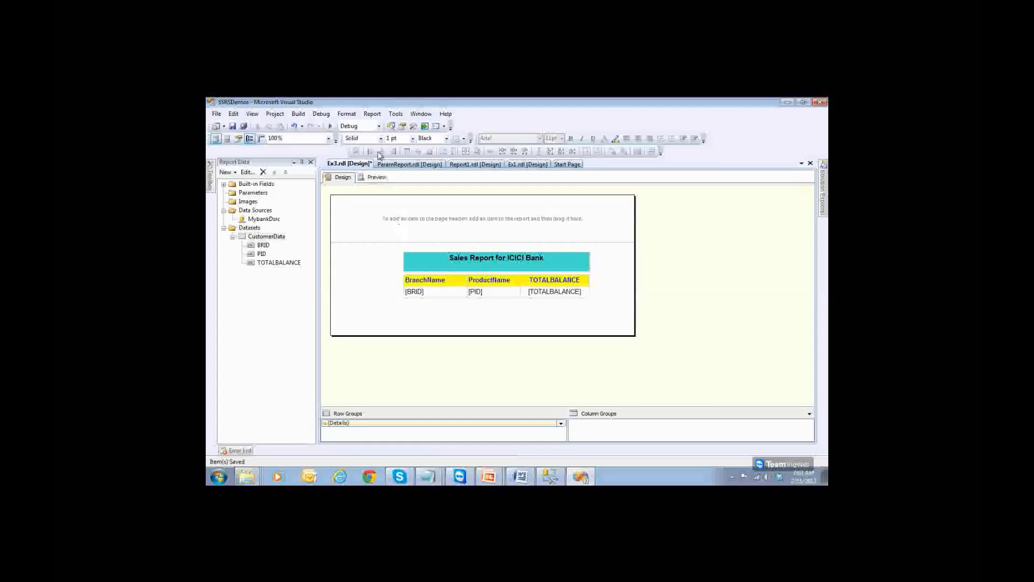
{"action": "left_click", "coordinate": [373, 114]}
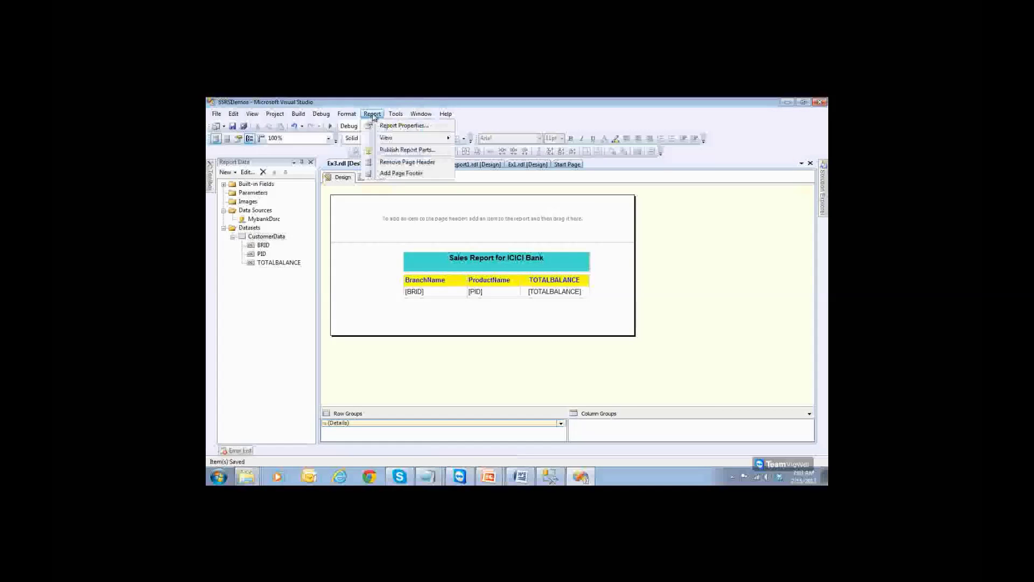
{"action": "left_click", "coordinate": [394, 175]}
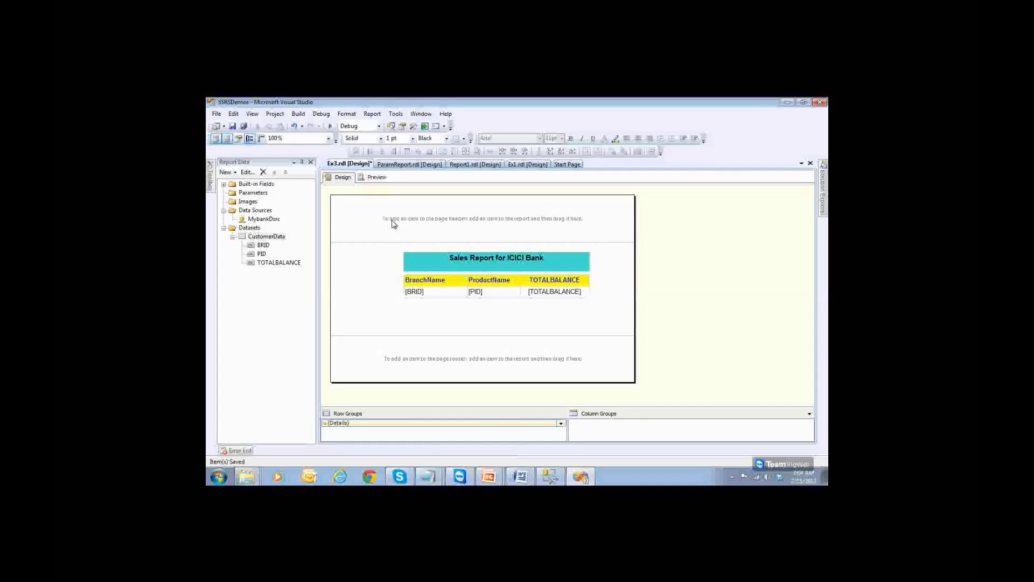
Remove the page header and the page footer from the report.
{"action": "left_click", "coordinate": [373, 115]}
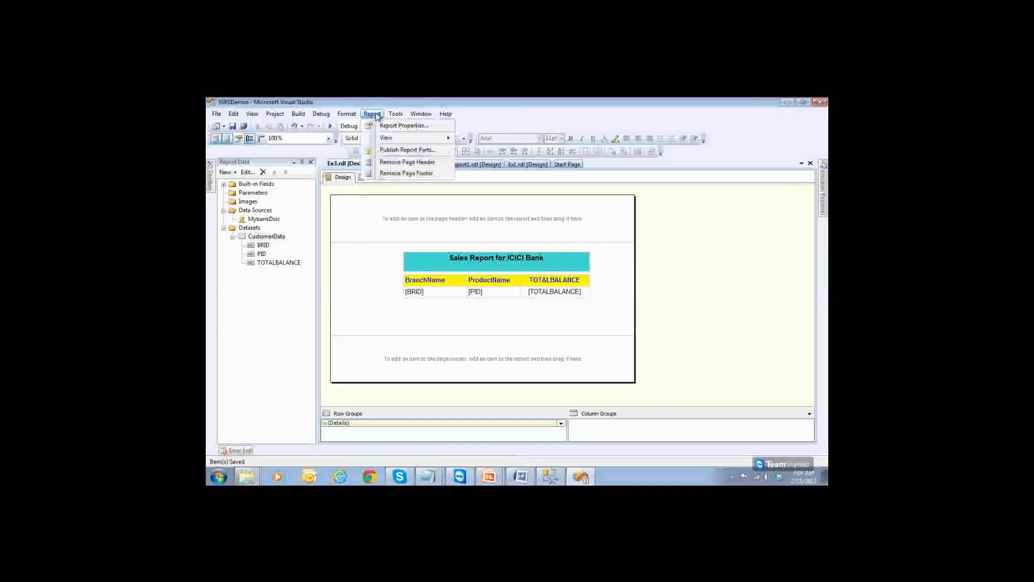
{"action": "left_click", "coordinate": [406, 162]}
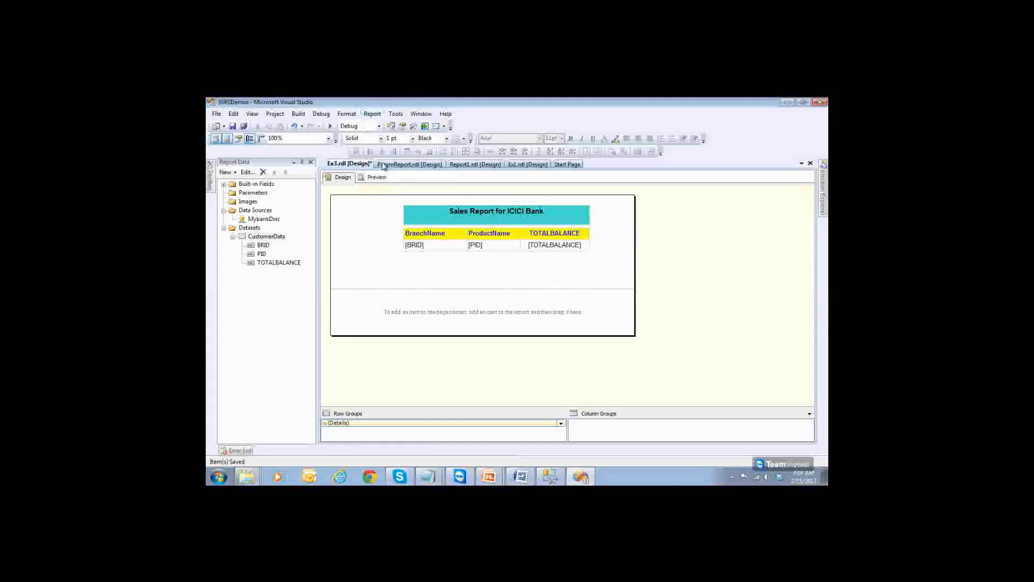
{"action": "left_click", "coordinate": [372, 114]}
{"action": "left_click", "coordinate": [399, 174]}
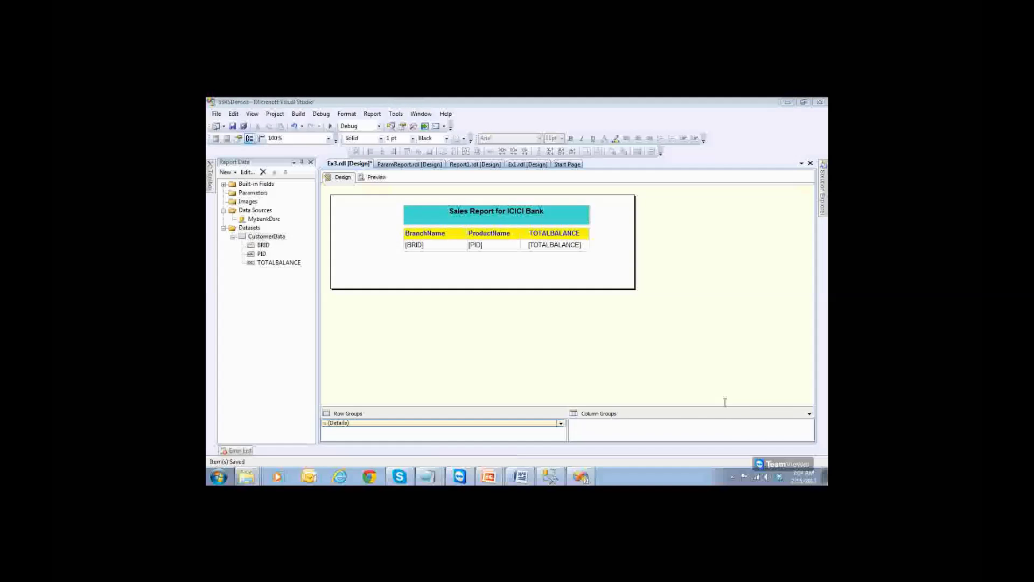
Add a page header and a page footer to the Ex3 report again.
{"action": "left_click", "coordinate": [374, 114]}
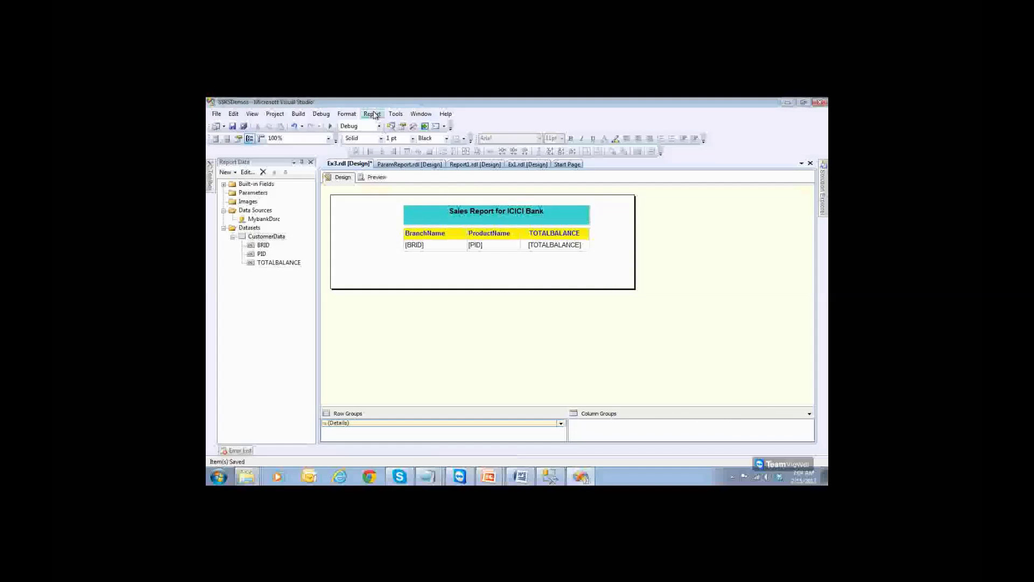
{"action": "left_click", "coordinate": [373, 114]}
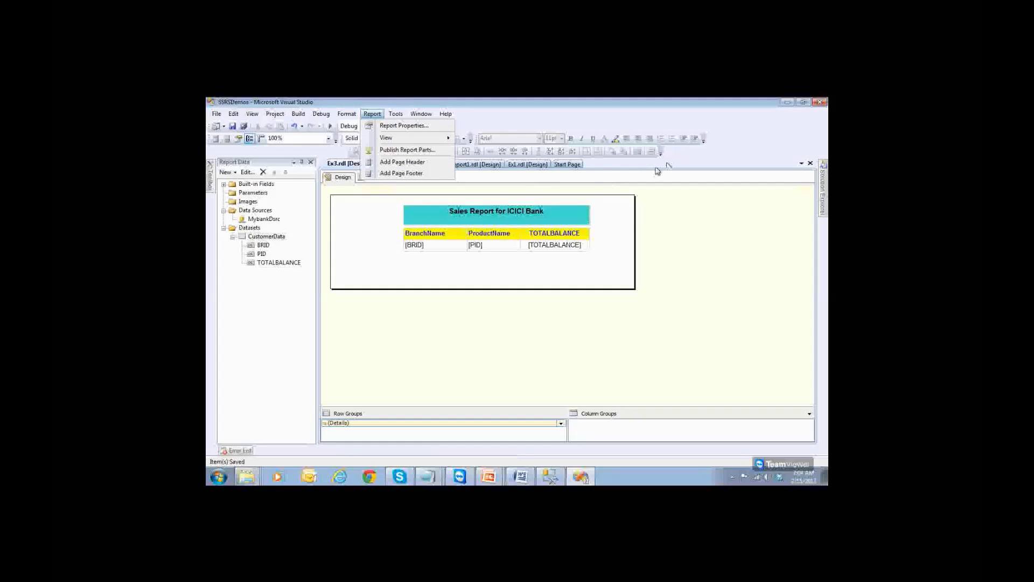
{"action": "left_click", "coordinate": [375, 115]}
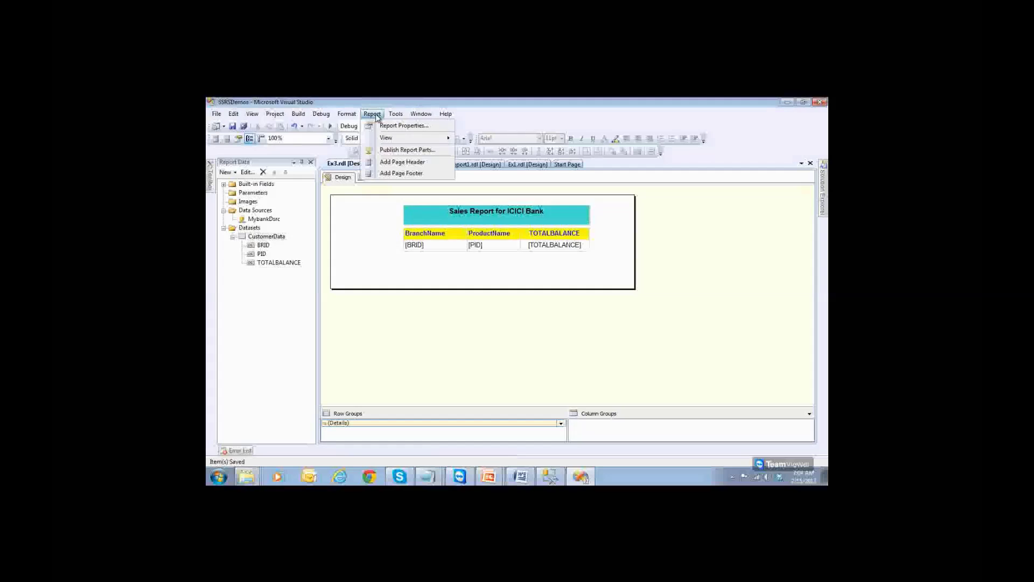
{"action": "left_click", "coordinate": [393, 162]}
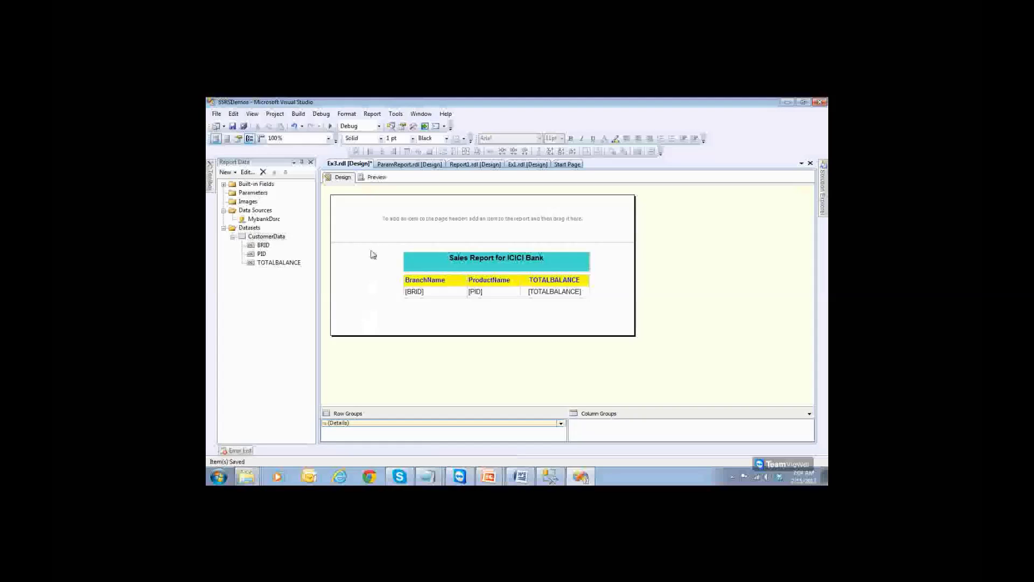
{"action": "left_click", "coordinate": [372, 114]}
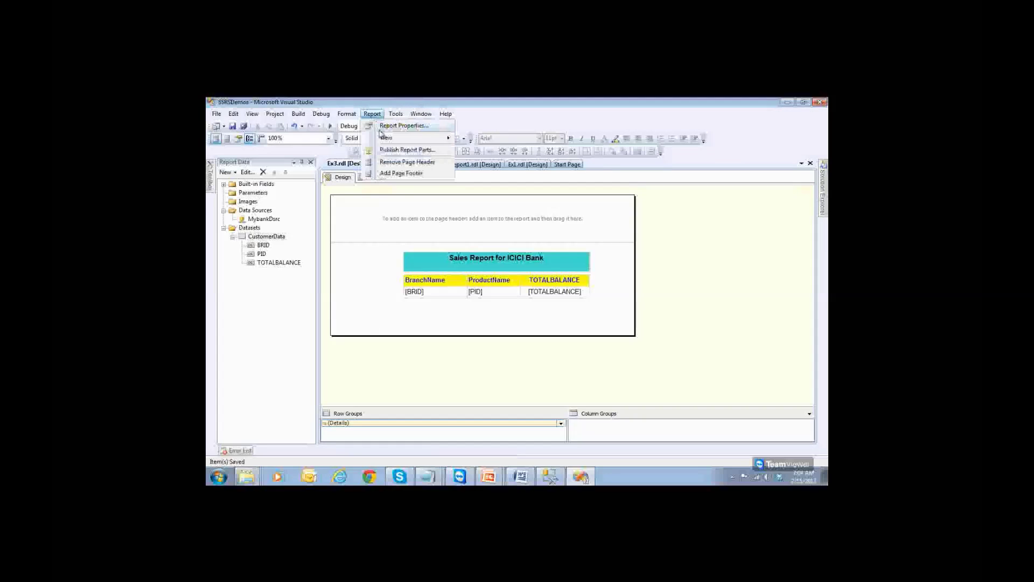
{"action": "left_click", "coordinate": [400, 173]}
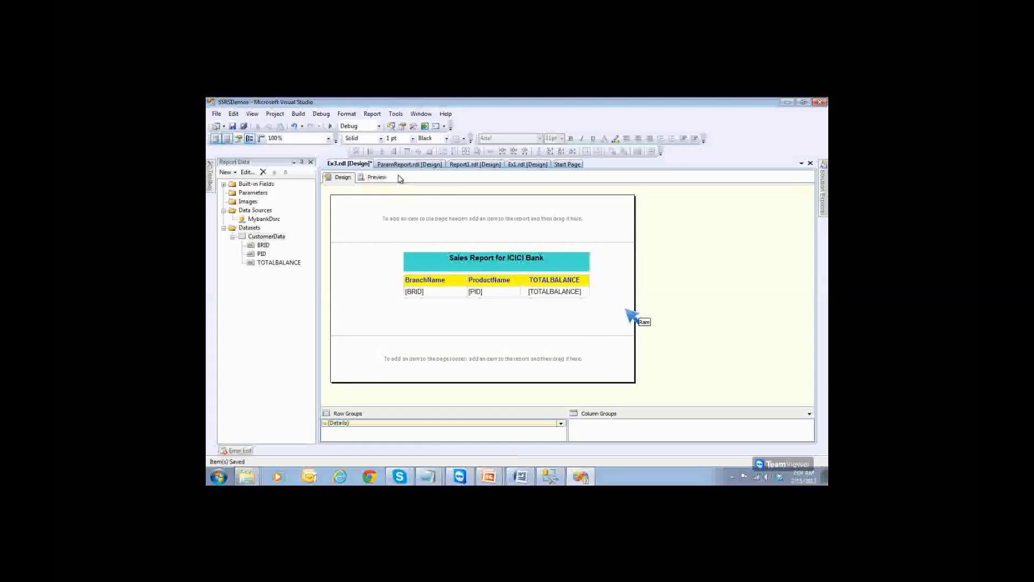
Open a new Notepad document and write the lines "Create Data Source" and "Create Data Set".
{"action": "key", "text": "super"}
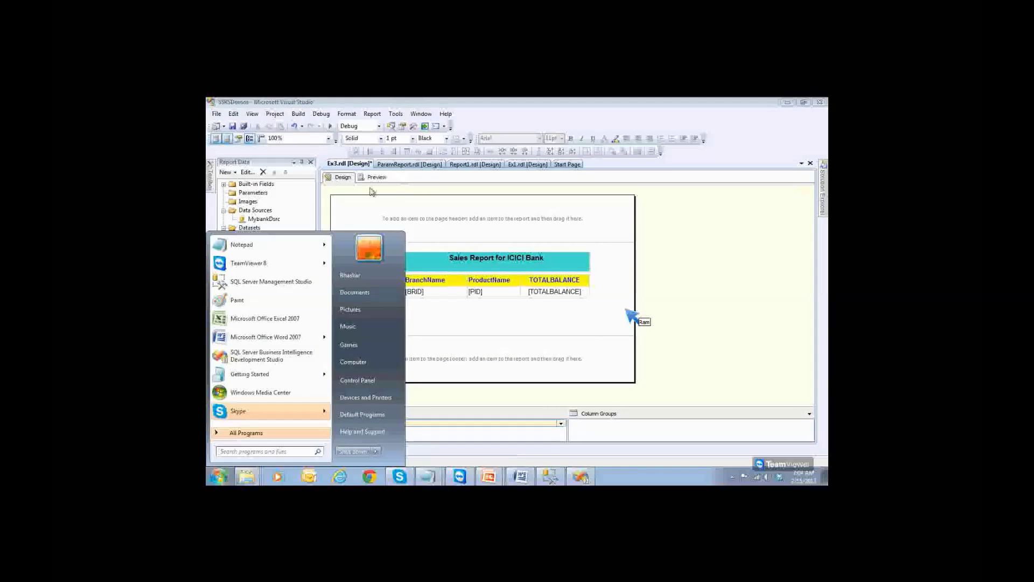
{"action": "left_click", "coordinate": [256, 245]}
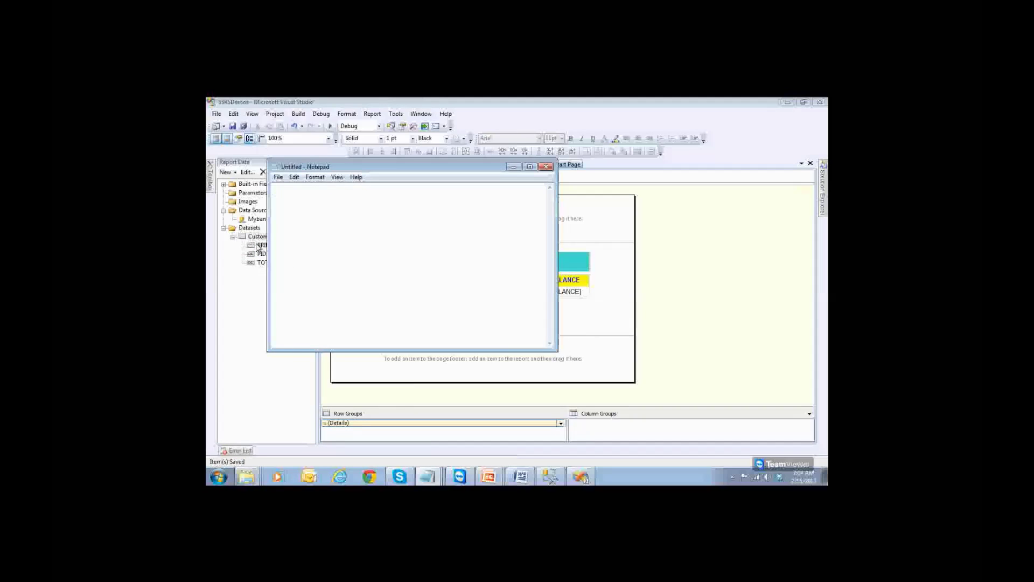
{"action": "type", "text": "Create Data Source"}
{"action": "key", "text": "Return"}
{"action": "type", "text": "Created Data"}
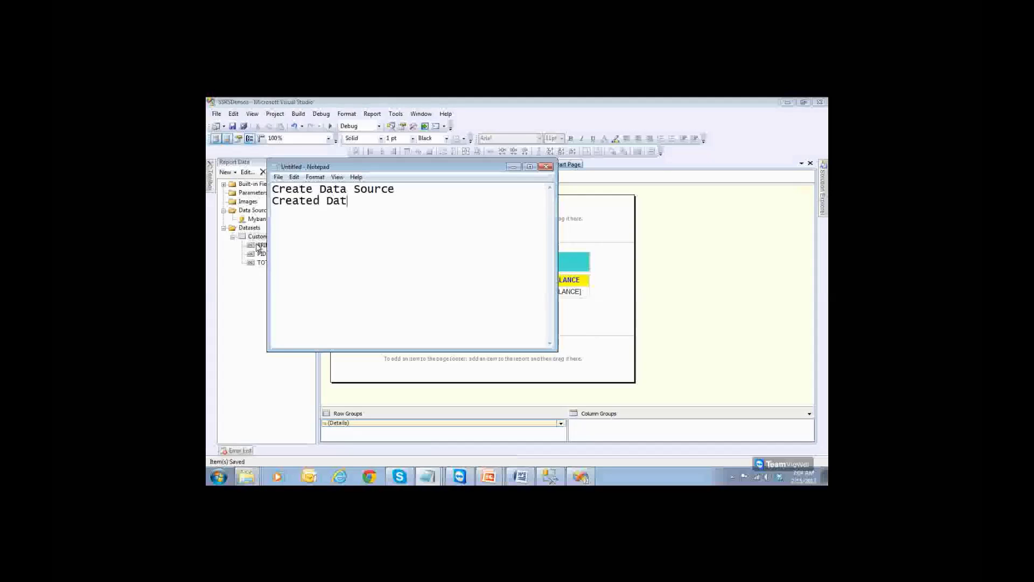
{"action": "key", "text": "Left"}
{"action": "key", "text": "Left"}
{"action": "key", "text": "Left"}
{"action": "key", "text": "BackSpace"}
{"action": "type", "text": "Set"}
Add a third note line reading "Add Data Regegion", correcting the misspelled word "Data".
{"action": "key", "text": "Return"}
{"action": "type", "text": "Add DAat Reg"}
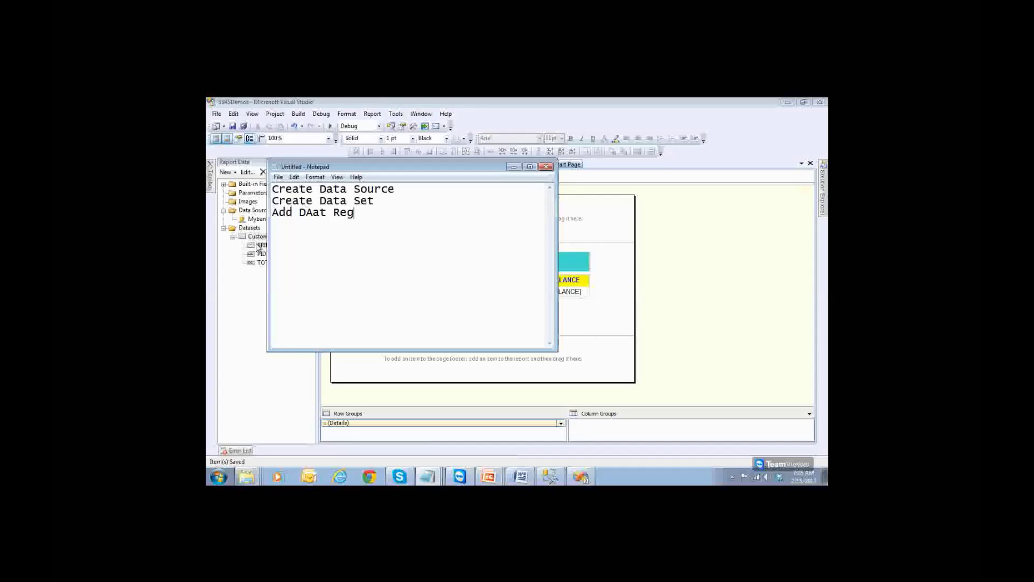
{"action": "type", "text": "egion"}
{"action": "key", "text": "BackSpace"}
{"action": "type", "text": "a"}
{"action": "key", "text": "Right"}
{"action": "key", "text": "Right"}
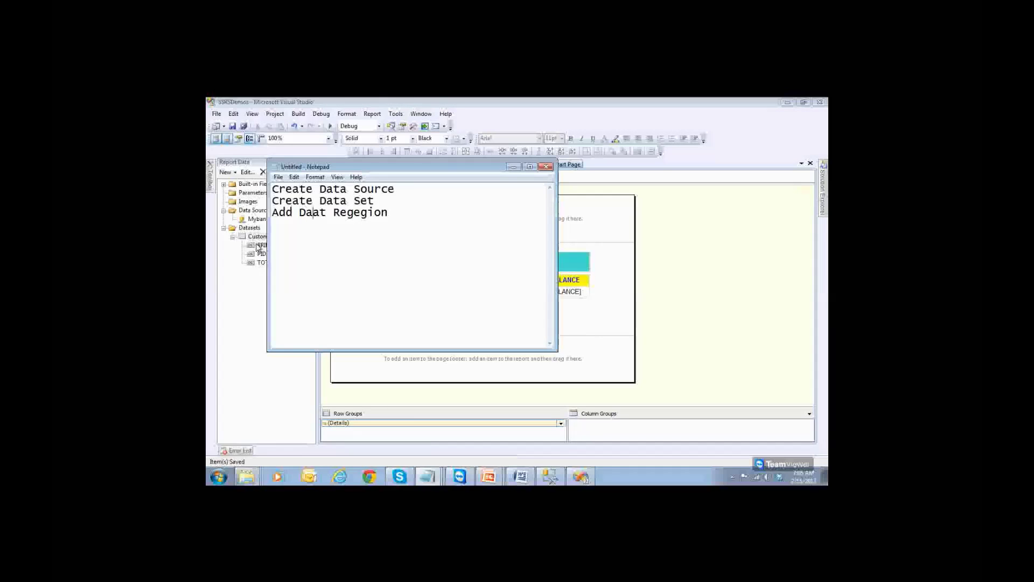
{"action": "type", "text": "a"}
{"action": "key", "text": "Left"}
{"action": "key", "text": "Left"}
{"action": "key", "text": "BackSpace"}
{"action": "key", "text": "End"}
Add the note lines "Formaated Report" and "Added Report Name".
{"action": "key", "text": "Return"}
{"action": "type", "text": "Formaated Report"}
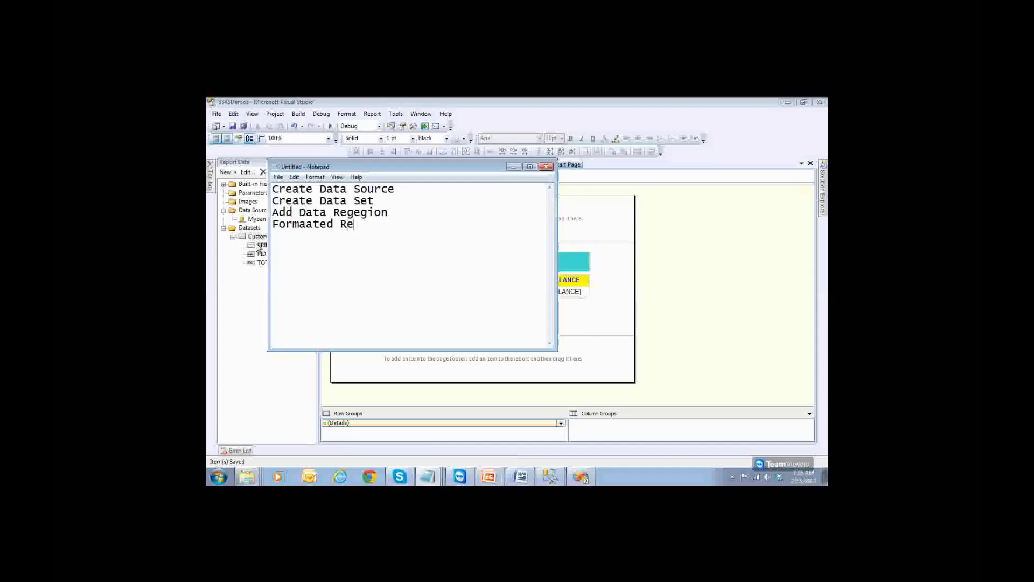
{"action": "key", "text": "Return"}
{"action": "type", "text": "Added Re"}
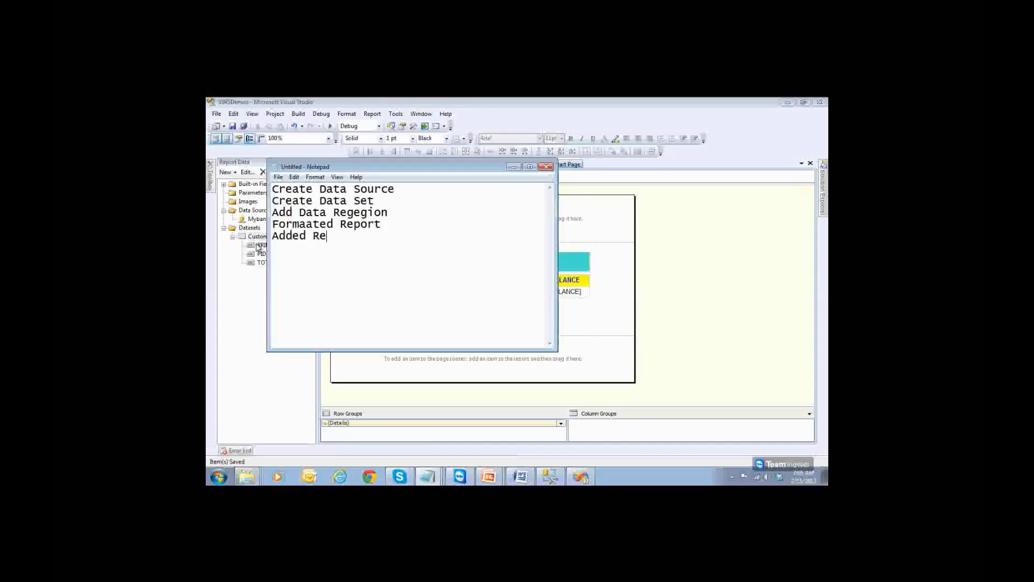
{"action": "type", "text": "port"}
{"action": "type", "text": "Name"}
{"action": "key", "text": "Return"}
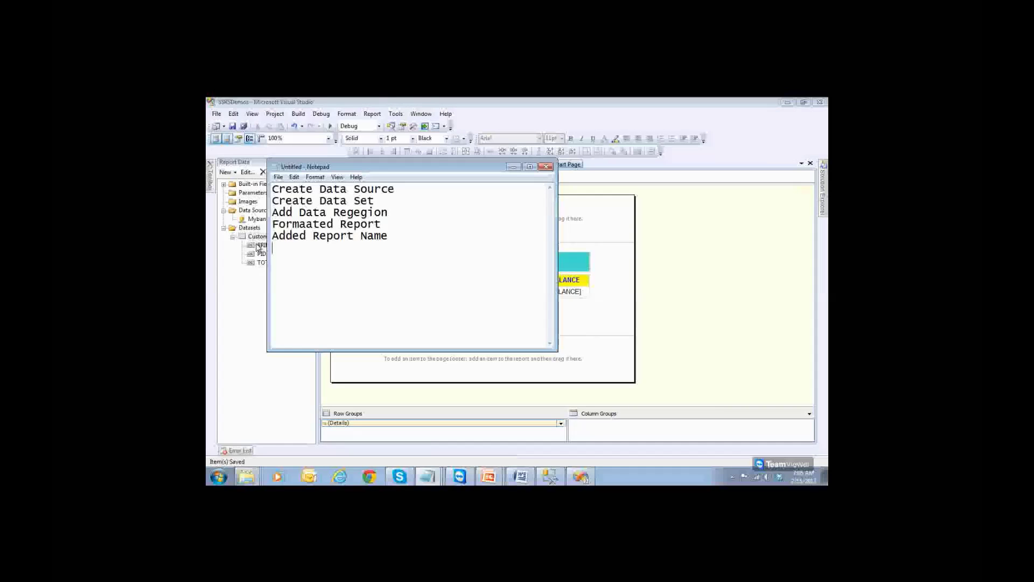
Add a final note line reading "Added Page Header and Page Footer".
{"action": "type", "text": "Added Page Ha"}
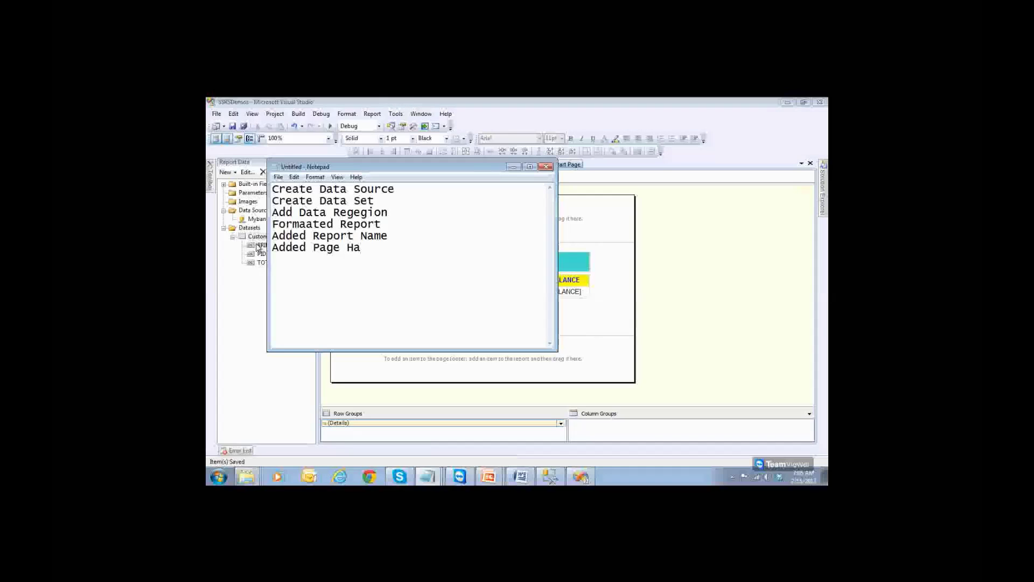
{"action": "key", "text": "BackSpace"}
{"action": "type", "text": "eader and Page Footer"}
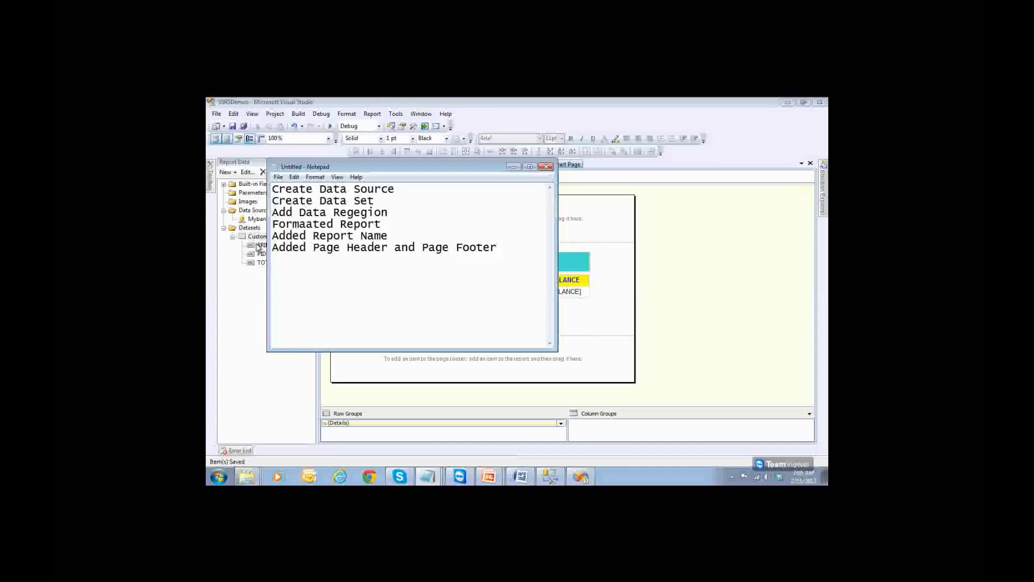
Append "- Table" to the data region line of the notes, capitalizing the word Table.
{"action": "key", "text": "Up"}
{"action": "key", "text": "Up"}
{"action": "key", "text": "Up"}
{"action": "type", "text": "- table"}
{"action": "key", "text": "Left"}
{"action": "key", "text": "Left"}
{"action": "key", "text": "Left"}
{"action": "key", "text": "Left"}
{"action": "key", "text": "shift+Left"}
{"action": "type", "text": "T"}
Correct the fourth note line to read "Formated Report" and minimize Notepad to return to Visual Studio.
{"action": "key", "text": "Down"}
{"action": "key", "text": "Left"}
{"action": "key", "text": "Left"}
{"action": "key", "text": "Left"}
{"action": "key", "text": "Left"}
{"action": "key", "text": "Left"}
{"action": "key", "text": "Left"}
{"action": "key", "text": "Left"}
{"action": "key", "text": "Left"}
{"action": "key", "text": "Left"}
{"action": "key", "text": "Left"}
{"action": "key", "text": "Left"}
{"action": "key", "text": "BackSpace"}
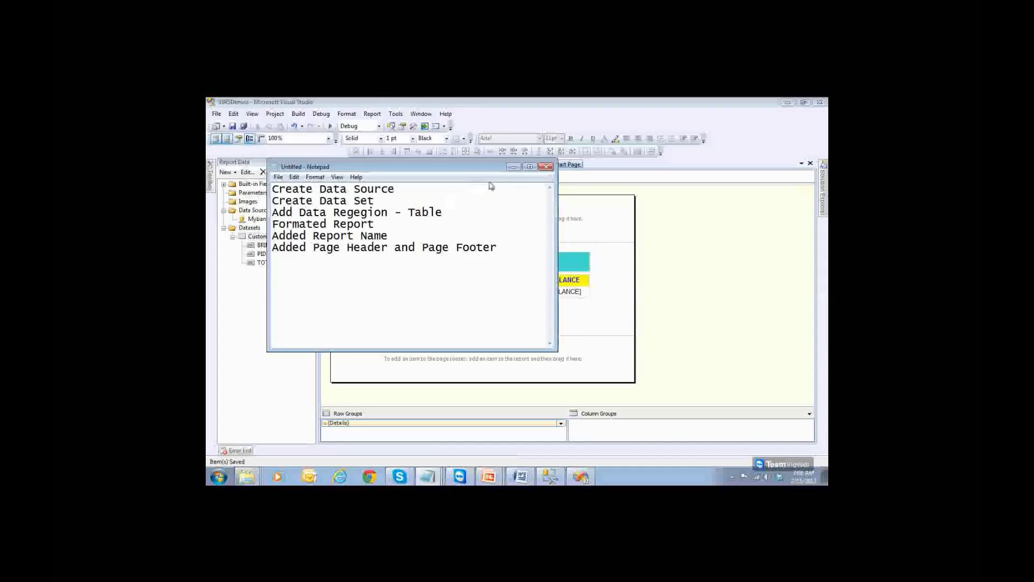
{"action": "left_click", "coordinate": [513, 167]}
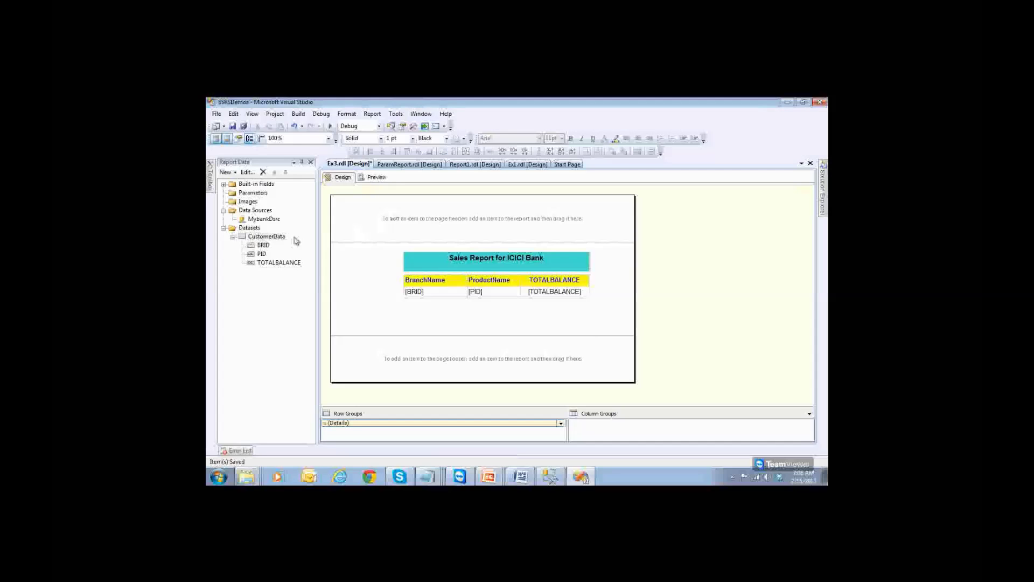
Place a text box in the report's page header and start editing its text.
{"action": "left_click", "coordinate": [210, 181]}
{"action": "left_click_drag", "start_coordinate": [235, 195], "coordinate": [451, 201]}
{"action": "left_click", "coordinate": [443, 210]}
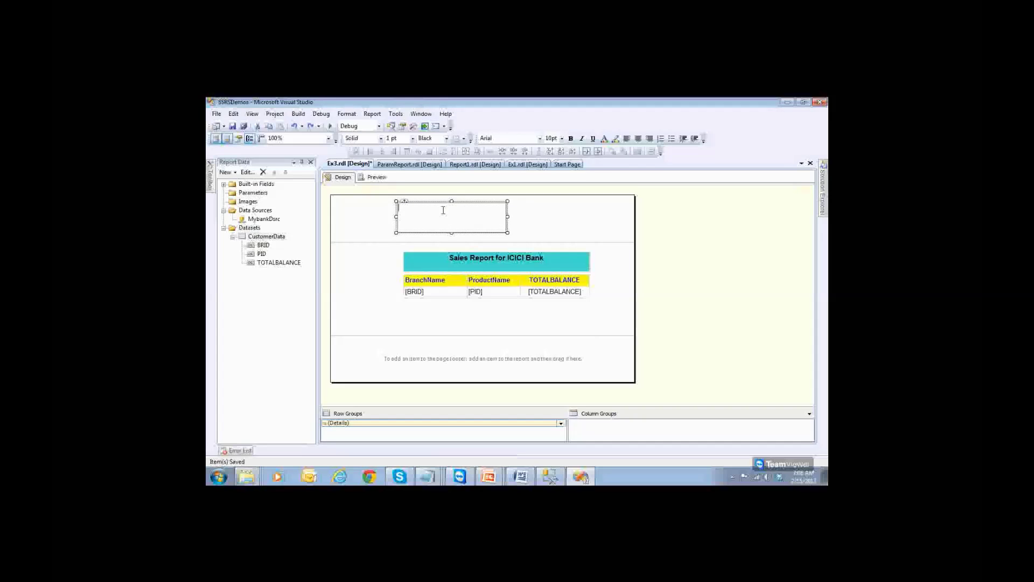
Enter "ICICI Bank Lt." in the page header text box, followed by the bank's postal address on the lines below.
{"action": "type", "text": "ICICI Bank "}
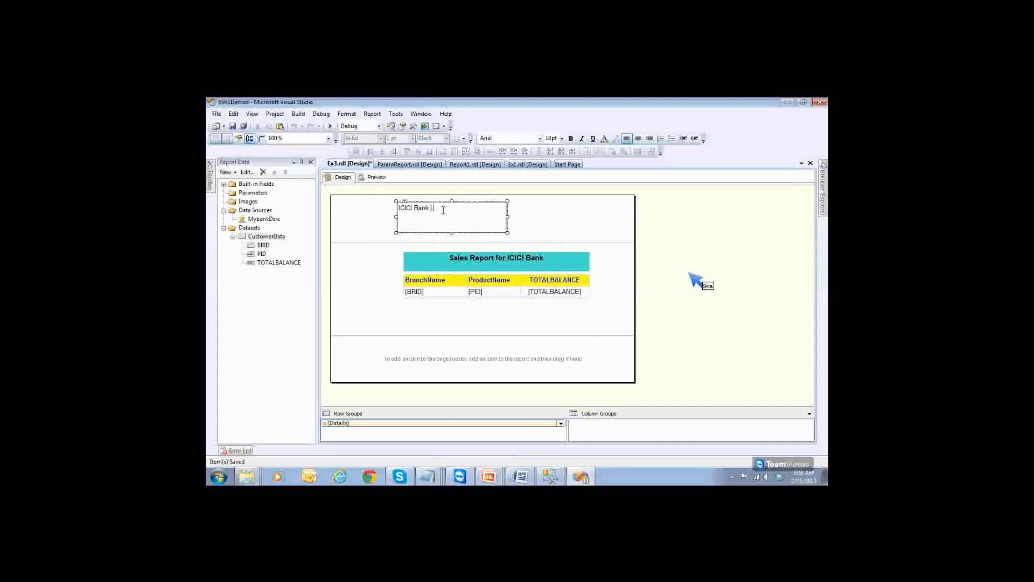
{"action": "type", "text": "Lt"}
{"action": "key", "text": "Return"}
{"action": "type", "text": "Andh"}
{"action": "type", "text": "eri Ea"}
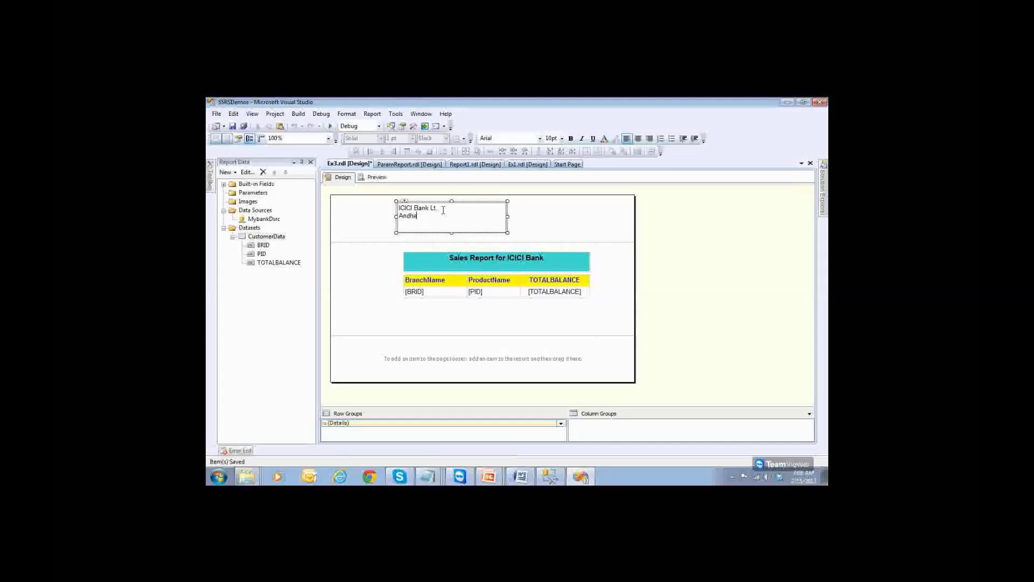
{"action": "type", "text": "se "}
{"action": "type", "text": "Mumbai "}
{"action": "type", "text": "- 766789"}
{"action": "type", "text": "09"}
{"action": "key", "text": "BackSpace"}
{"action": "key", "text": "BackSpace"}
{"action": "key", "text": "BackSpace"}
{"action": "key", "text": "BackSpace"}
{"action": "type", "text": "890"}
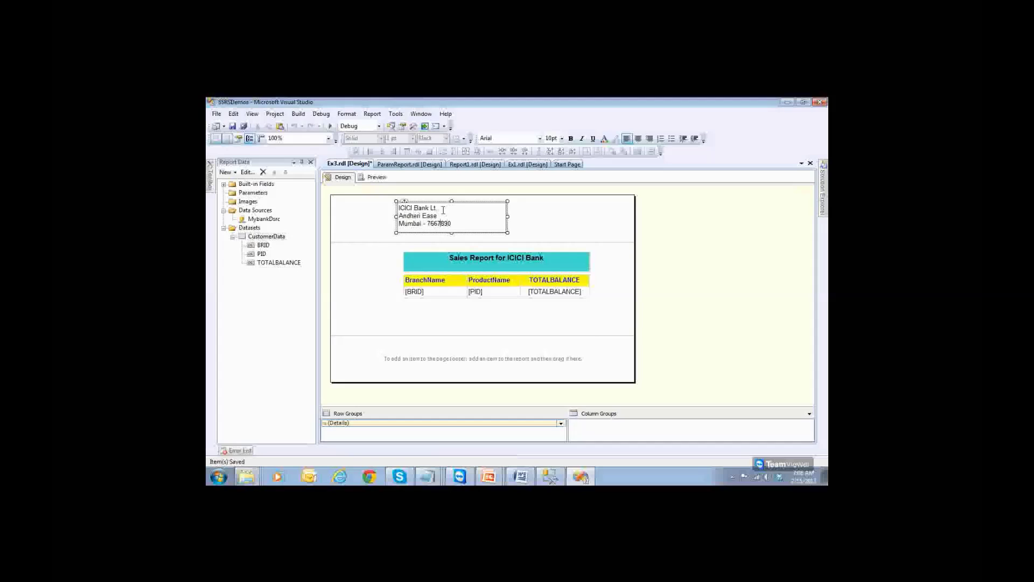
{"action": "type", "text": ". India"}
{"action": "left_click", "coordinate": [544, 223]}
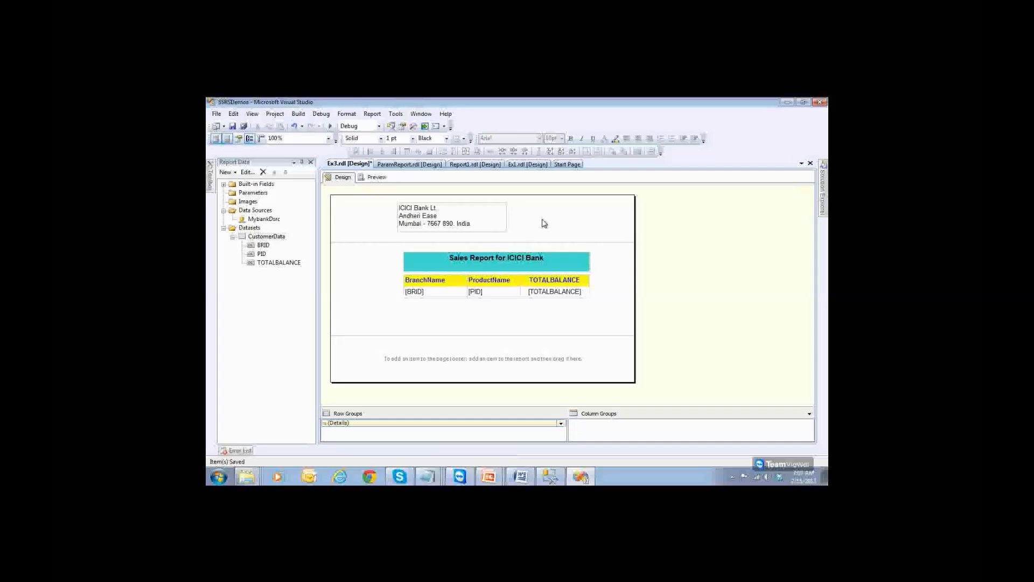
{"action": "left_click", "coordinate": [210, 183]}
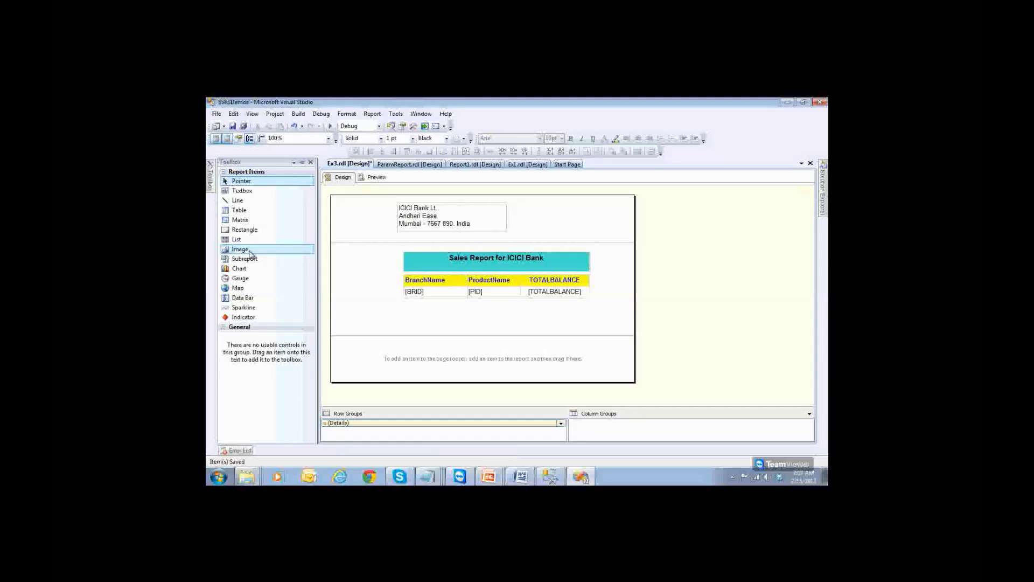
{"action": "left_click_drag", "start_coordinate": [250, 253], "coordinate": [537, 222]}
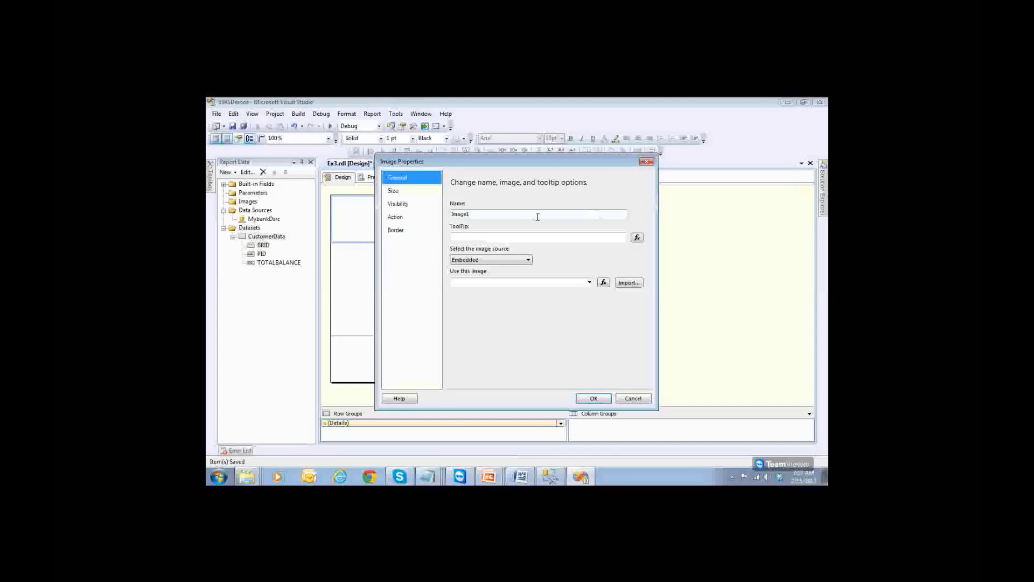
{"action": "left_click", "coordinate": [633, 399]}
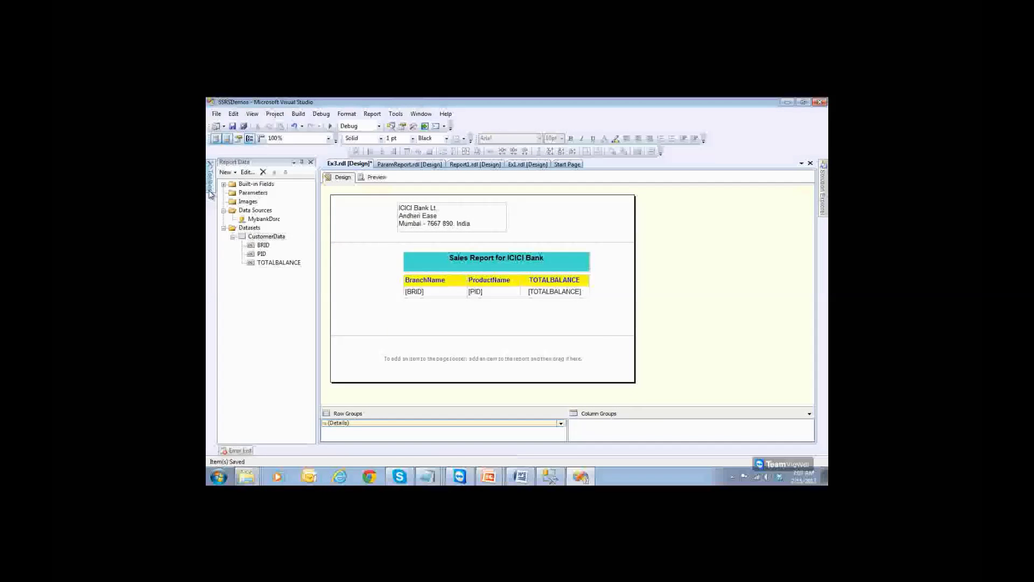
Insert an image item in the page header beside the address text box, keeping its image source as Embedded.
{"action": "mouse_move", "coordinate": [210, 194]}
{"action": "left_click_drag", "start_coordinate": [240, 249], "coordinate": [552, 225]}
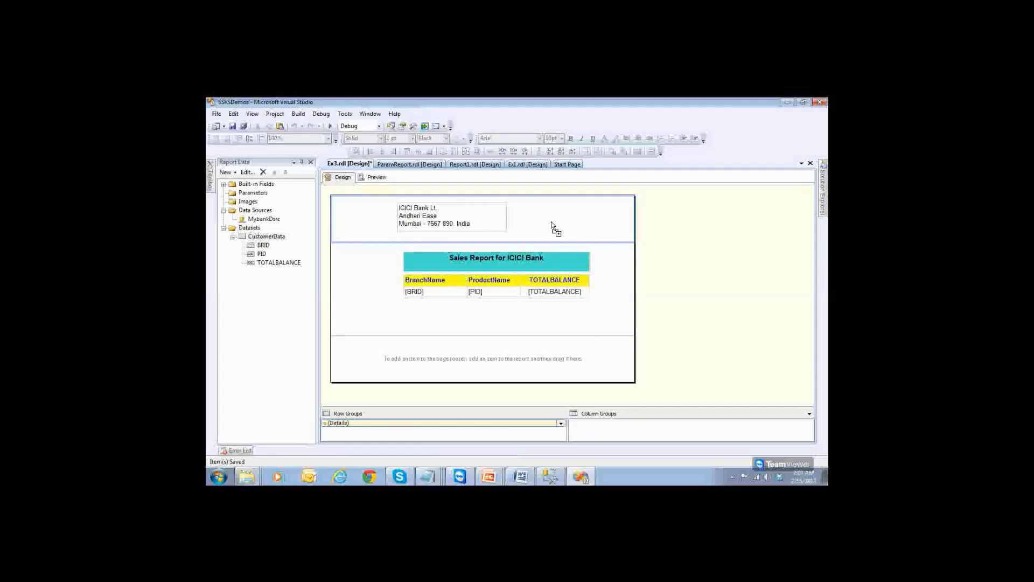
{"action": "left_click_drag", "start_coordinate": [552, 225], "coordinate": [553, 225]}
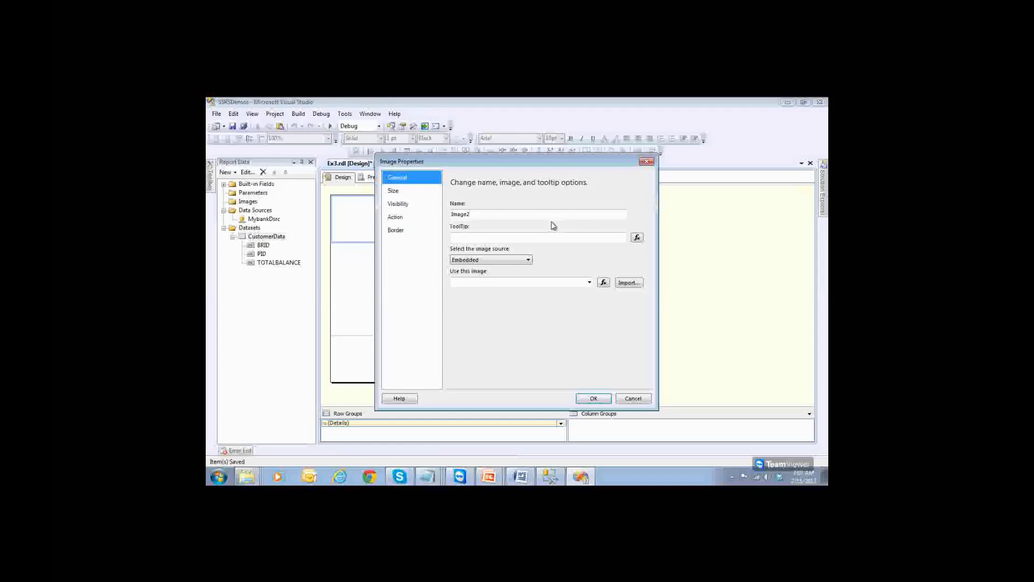
{"action": "left_click", "coordinate": [500, 261]}
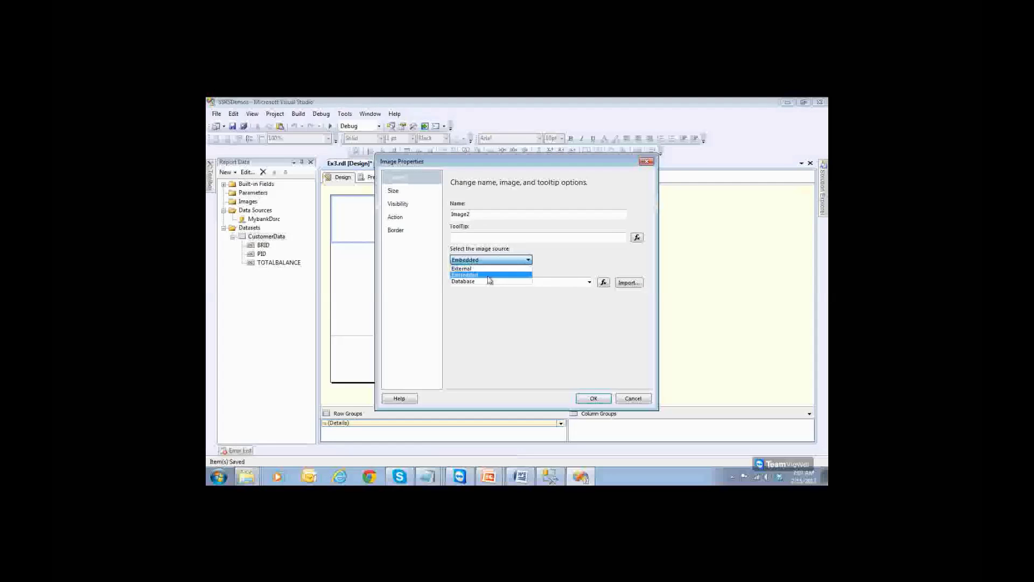
{"action": "left_click", "coordinate": [490, 275]}
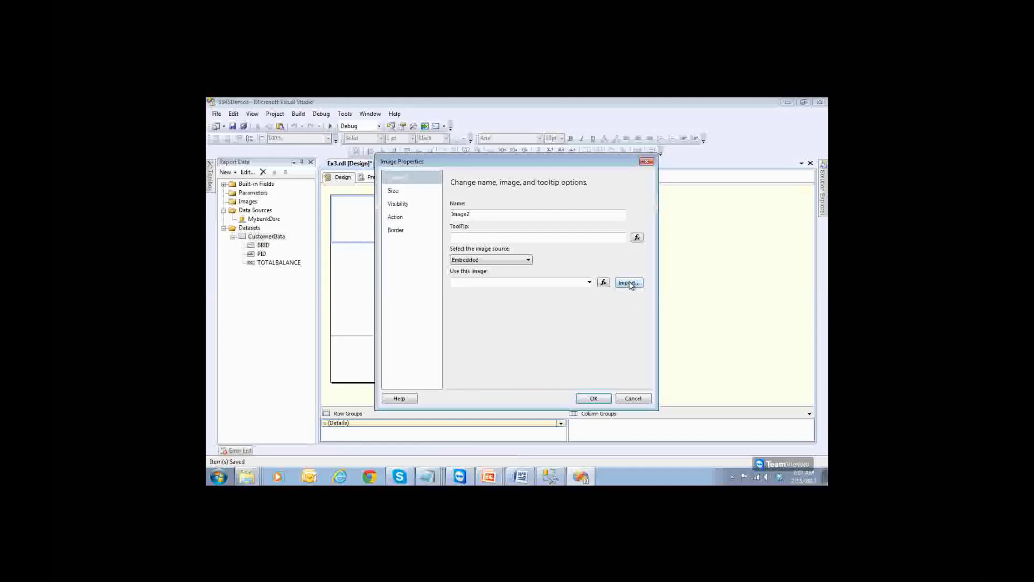
{"action": "left_click", "coordinate": [494, 259]}
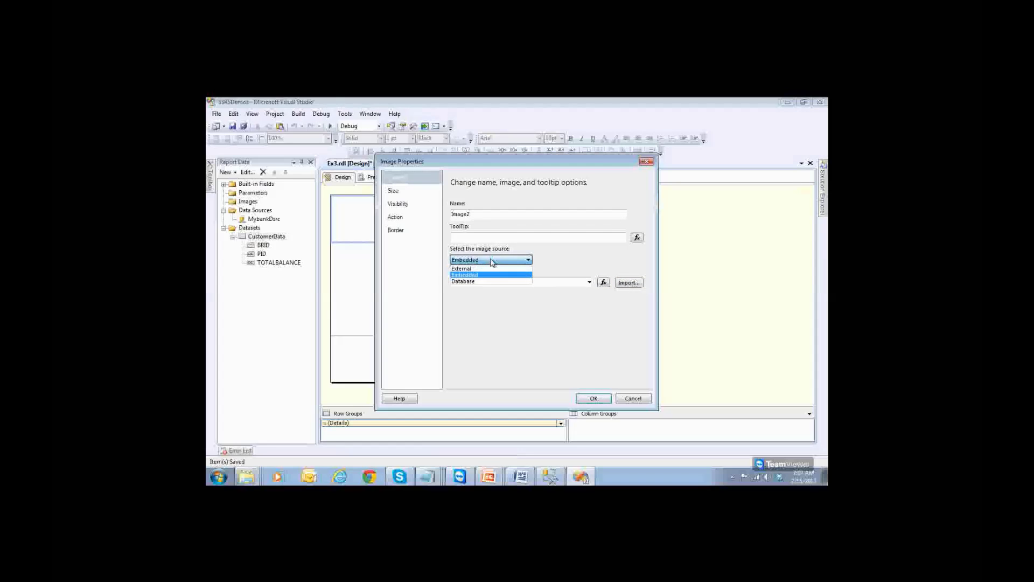
{"action": "left_click", "coordinate": [488, 270]}
Import the Penguins picture from the Sample Pictures folder as the header image.
{"action": "left_click", "coordinate": [628, 283]}
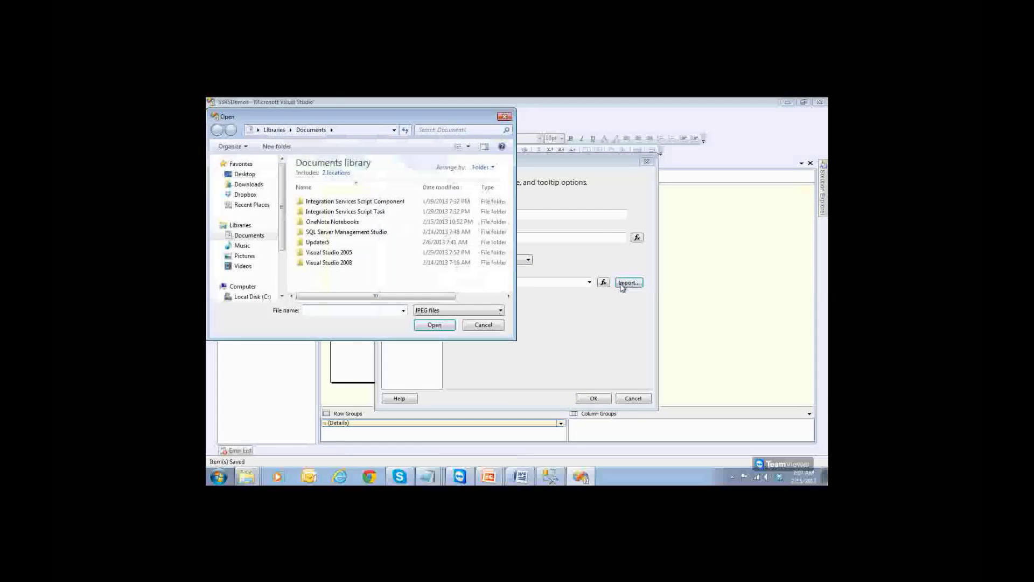
{"action": "left_click", "coordinate": [251, 258]}
{"action": "double_click", "coordinate": [311, 229]}
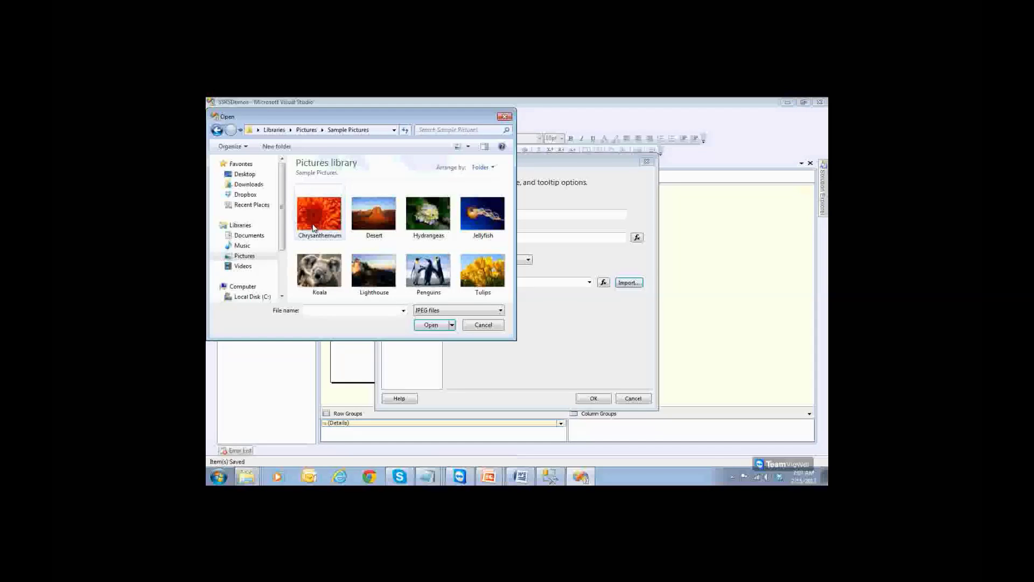
{"action": "left_click", "coordinate": [419, 269]}
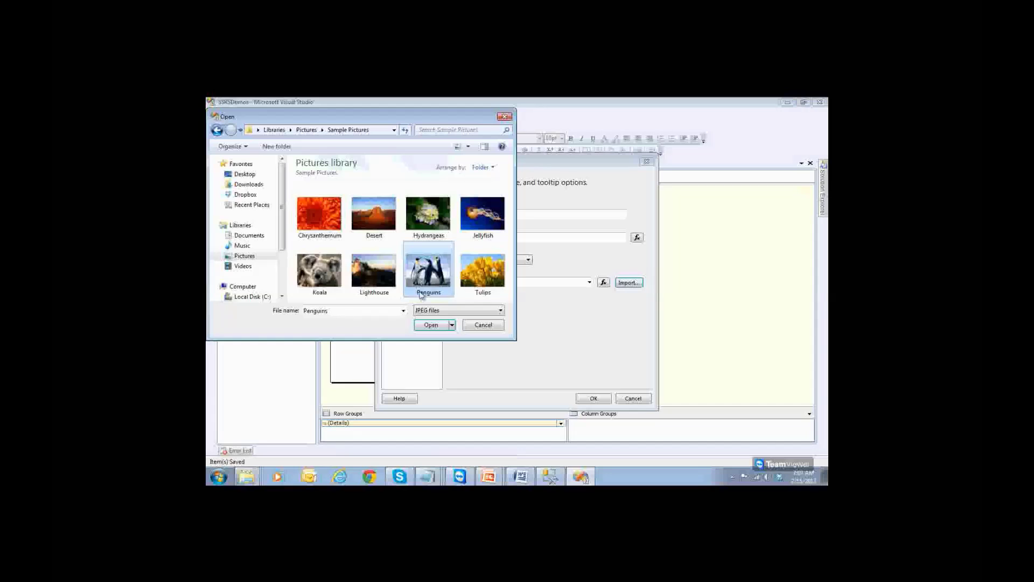
{"action": "left_click", "coordinate": [430, 326]}
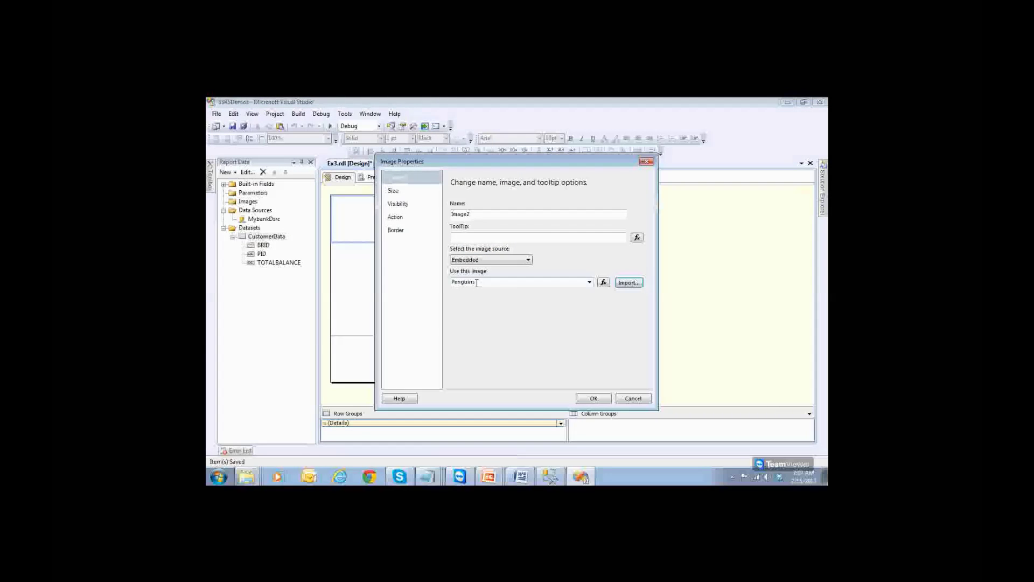
Set the header image's display to Fit to size, then enlarge and position it beside the bank address.
{"action": "left_click", "coordinate": [395, 193]}
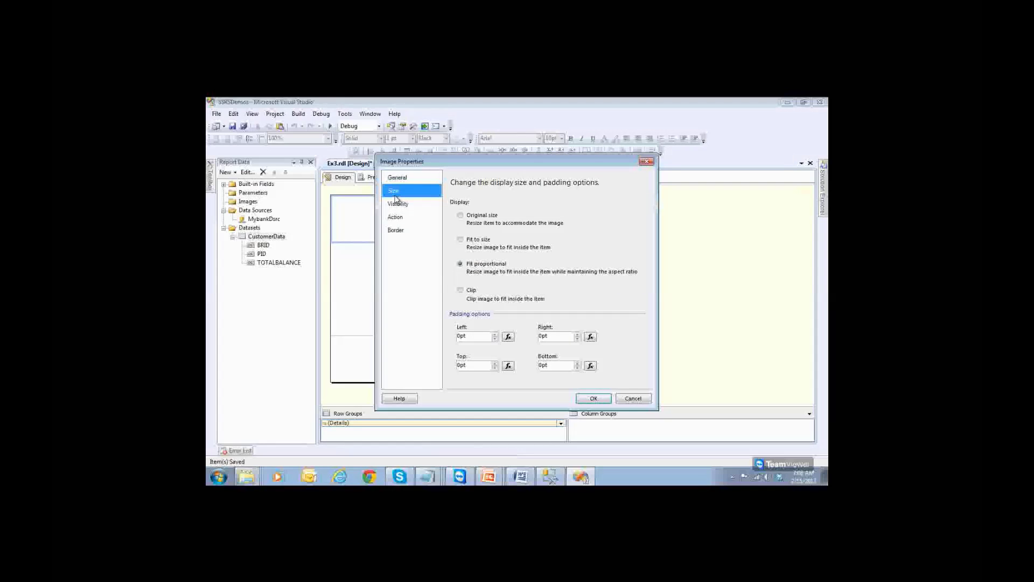
{"action": "left_click", "coordinate": [461, 240]}
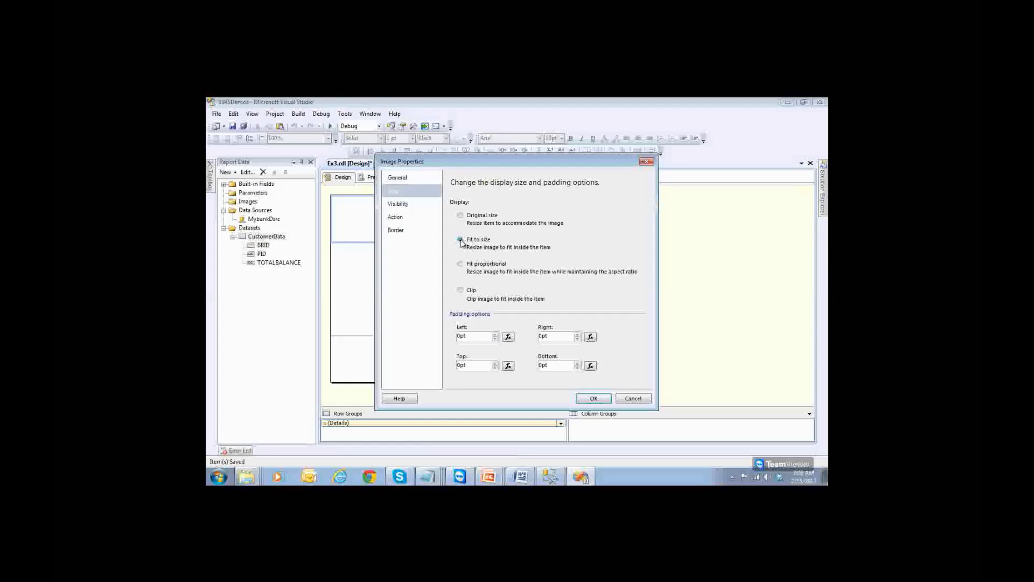
{"action": "left_click", "coordinate": [592, 399]}
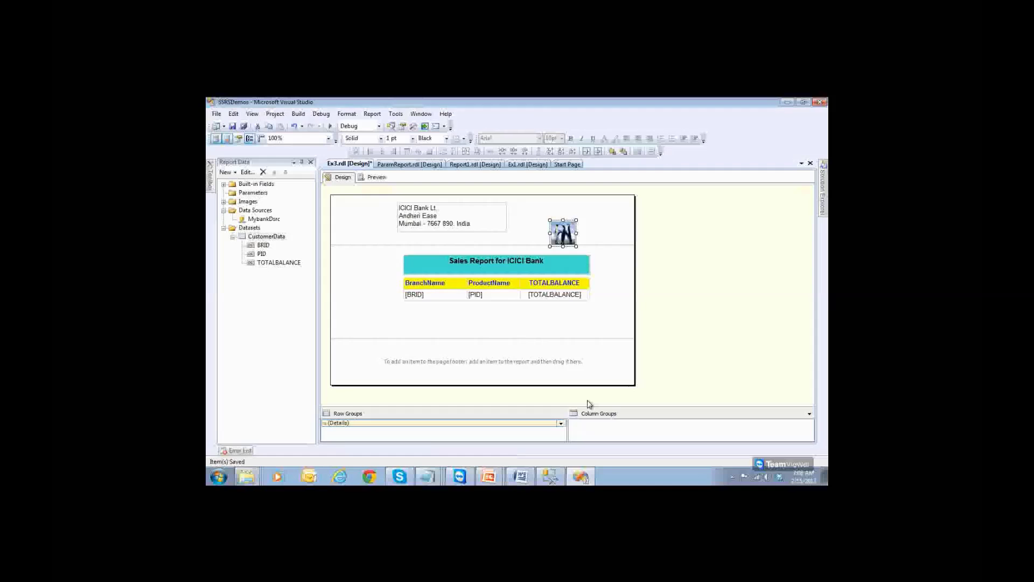
{"action": "left_click_drag", "start_coordinate": [563, 232], "coordinate": [585, 217]}
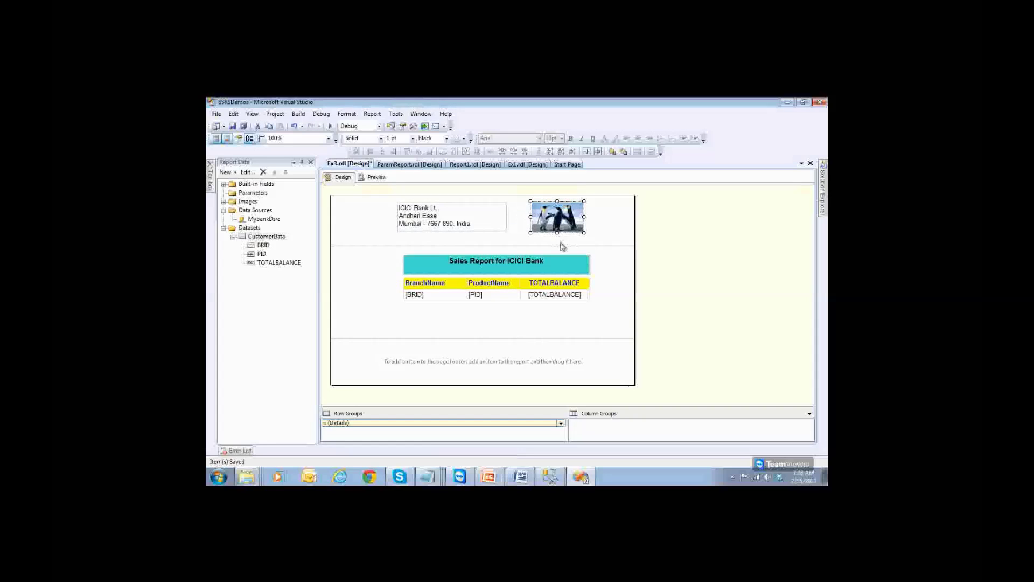
Save the report and preview the page header with its image, then return to the design view.
{"action": "left_click", "coordinate": [232, 127]}
{"action": "left_click", "coordinate": [377, 178]}
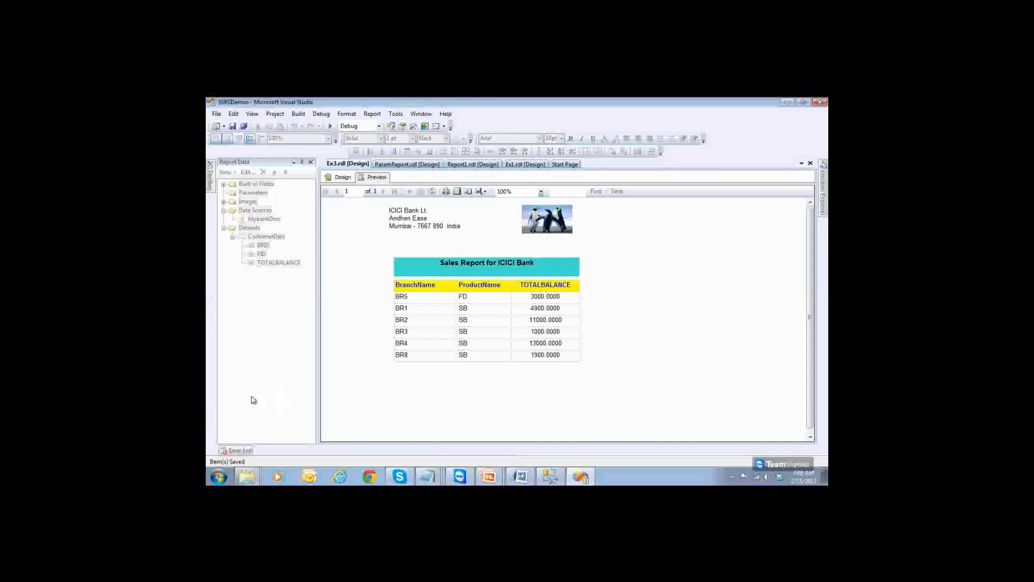
{"action": "left_click", "coordinate": [339, 177]}
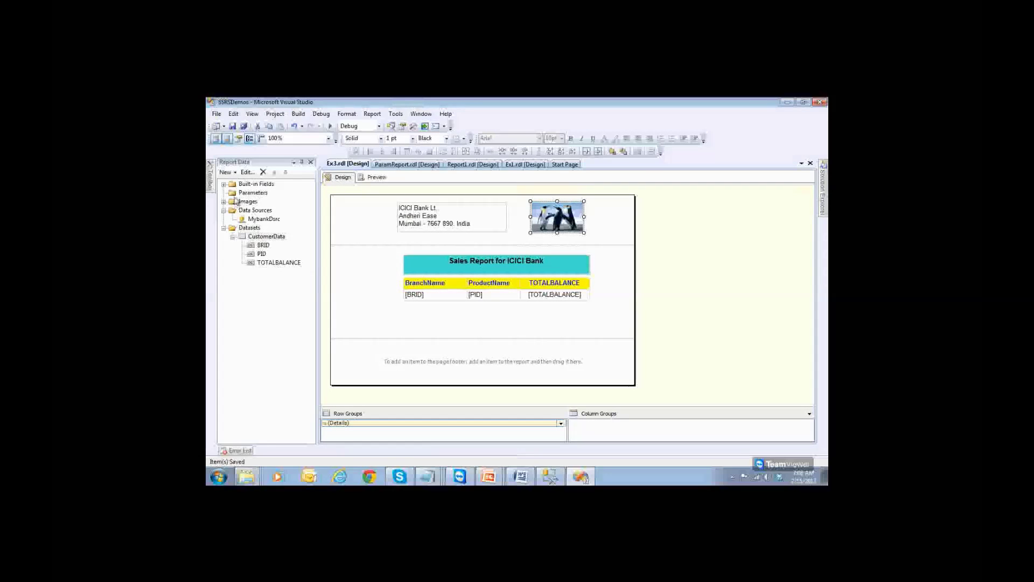
Add a text box to the page footer with the label "Page No:" and widen it.
{"action": "left_click", "coordinate": [210, 181]}
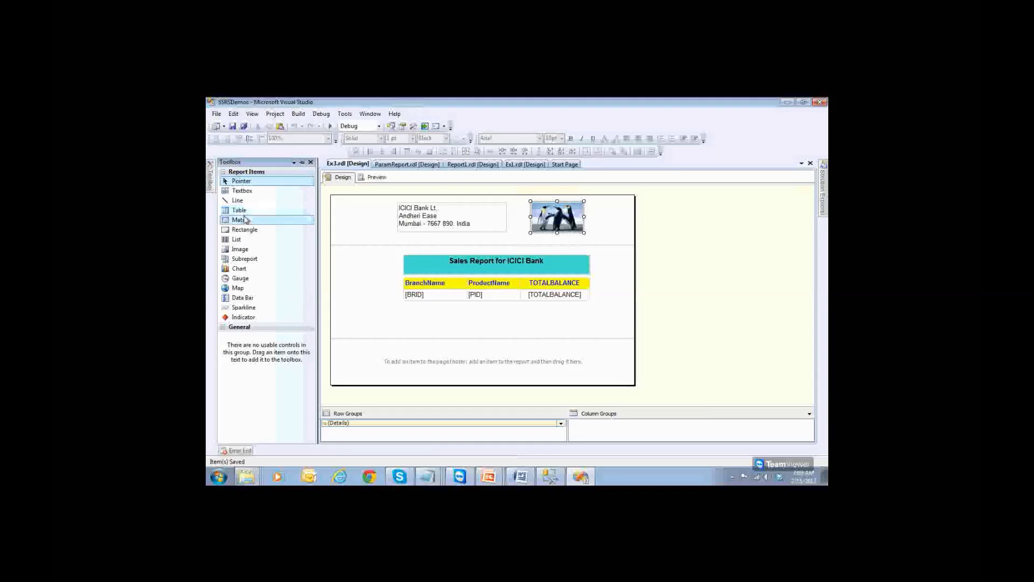
{"action": "left_click_drag", "start_coordinate": [242, 190], "coordinate": [399, 357]}
{"action": "left_click", "coordinate": [410, 363]}
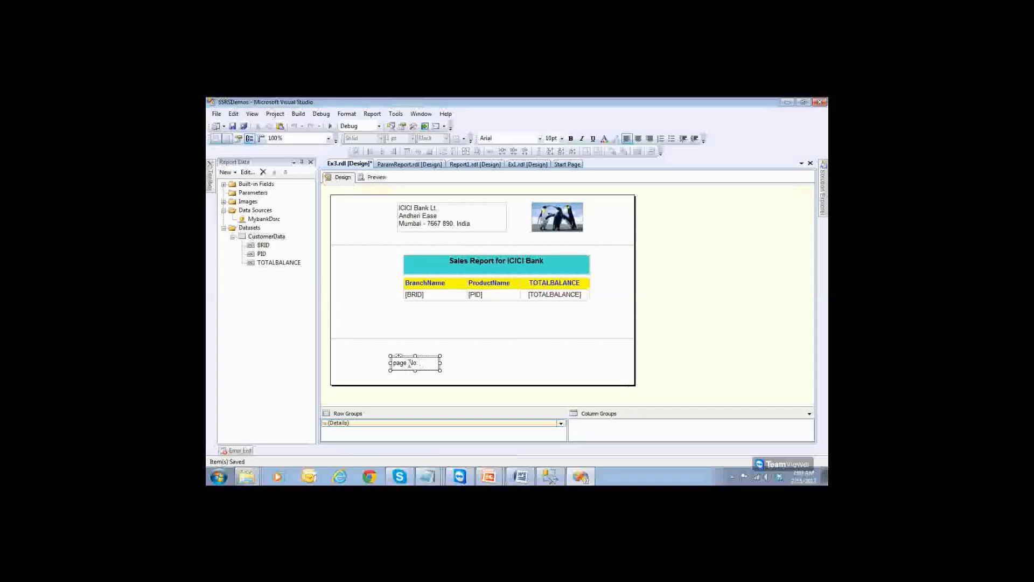
{"action": "key", "text": "Delete"}
{"action": "type", "text": "P"}
{"action": "left_click_drag", "start_coordinate": [441, 368], "coordinate": [488, 368]}
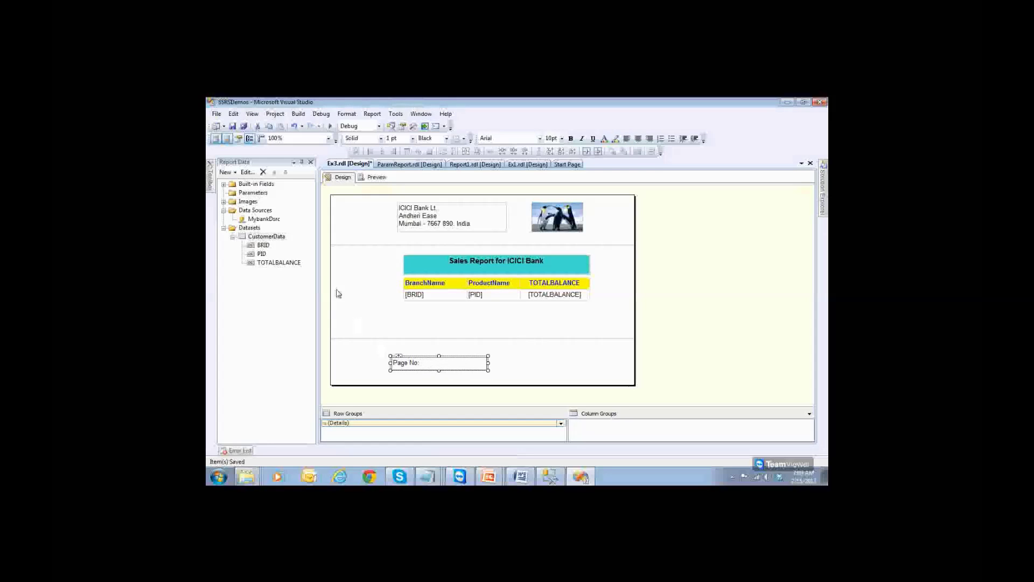
Insert the built-in Page Number field after the "Page No:" label in the footer text box.
{"action": "left_click", "coordinate": [224, 184]}
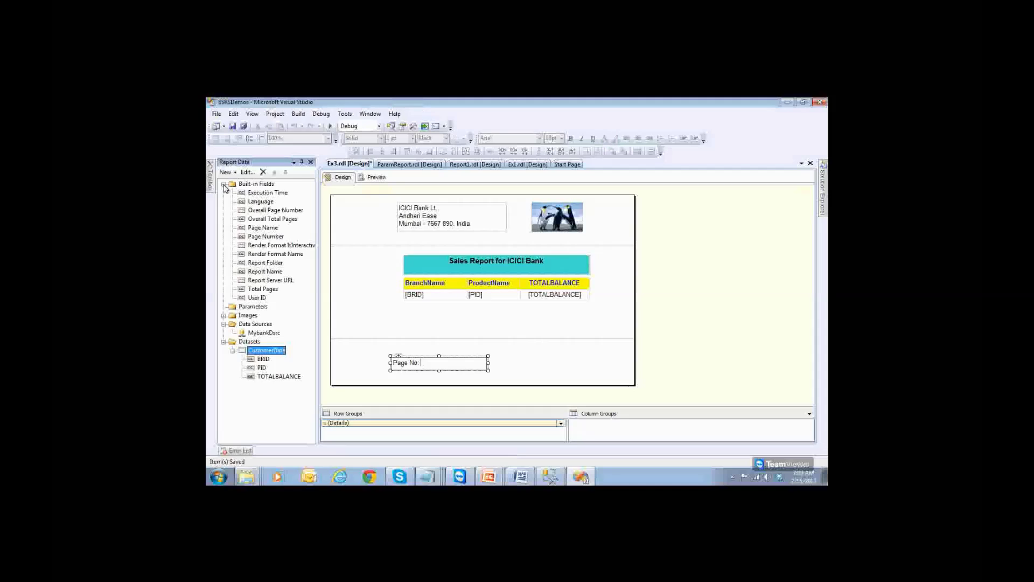
{"action": "left_click", "coordinate": [257, 324]}
{"action": "left_click", "coordinate": [253, 342]}
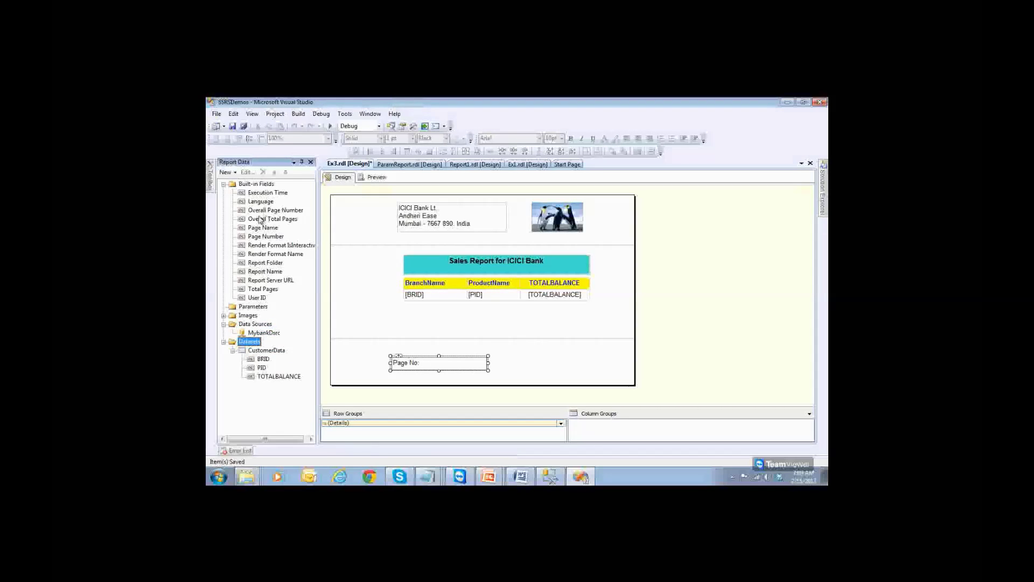
{"action": "left_click", "coordinate": [251, 307]}
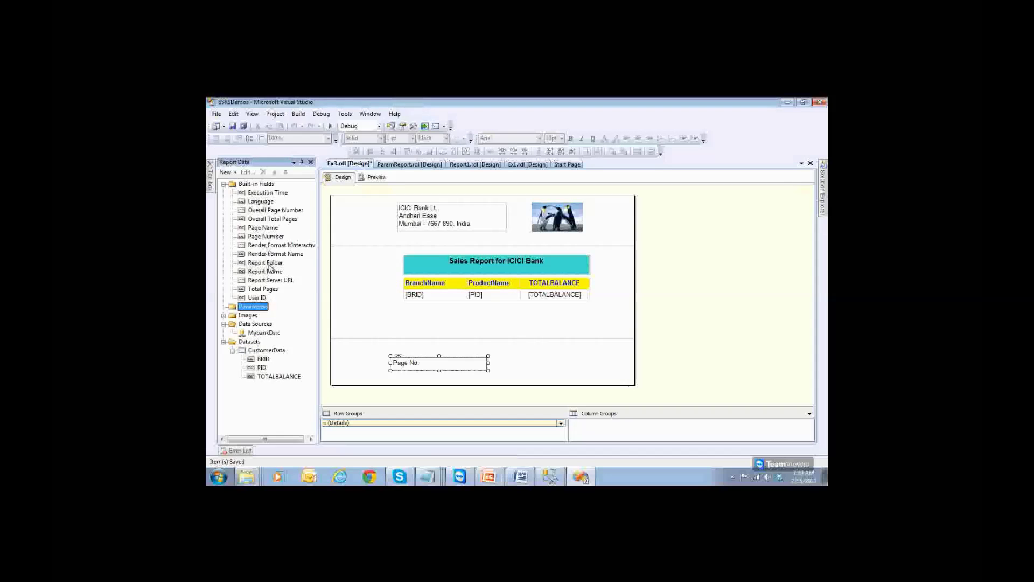
{"action": "left_click_drag", "start_coordinate": [267, 237], "coordinate": [431, 366]}
{"action": "left_click", "coordinate": [534, 371]}
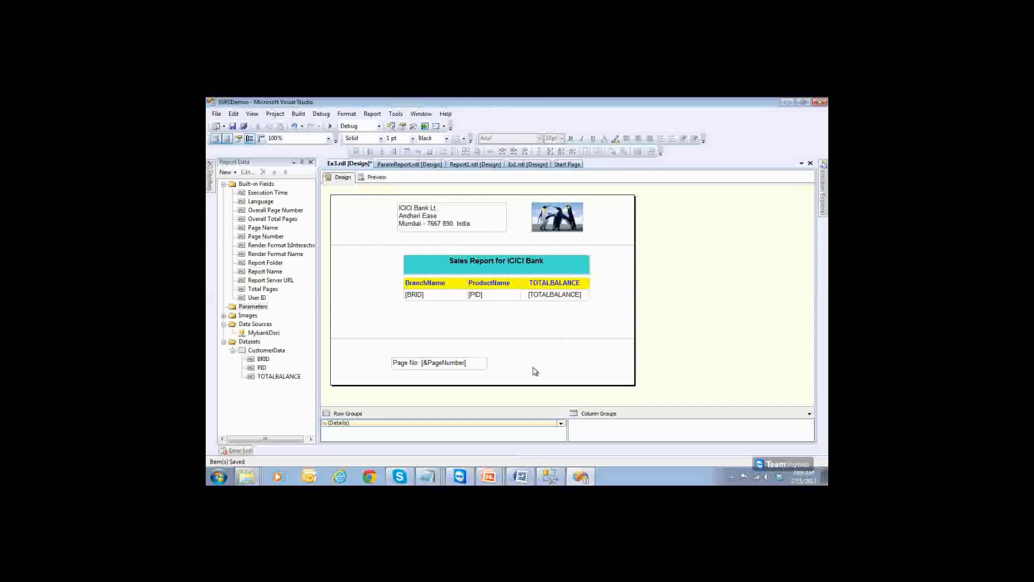
Move the page number text box further right within the page footer.
{"action": "left_click", "coordinate": [446, 364]}
{"action": "left_click_drag", "start_coordinate": [399, 357], "coordinate": [474, 358]}
{"action": "left_click", "coordinate": [598, 374]}
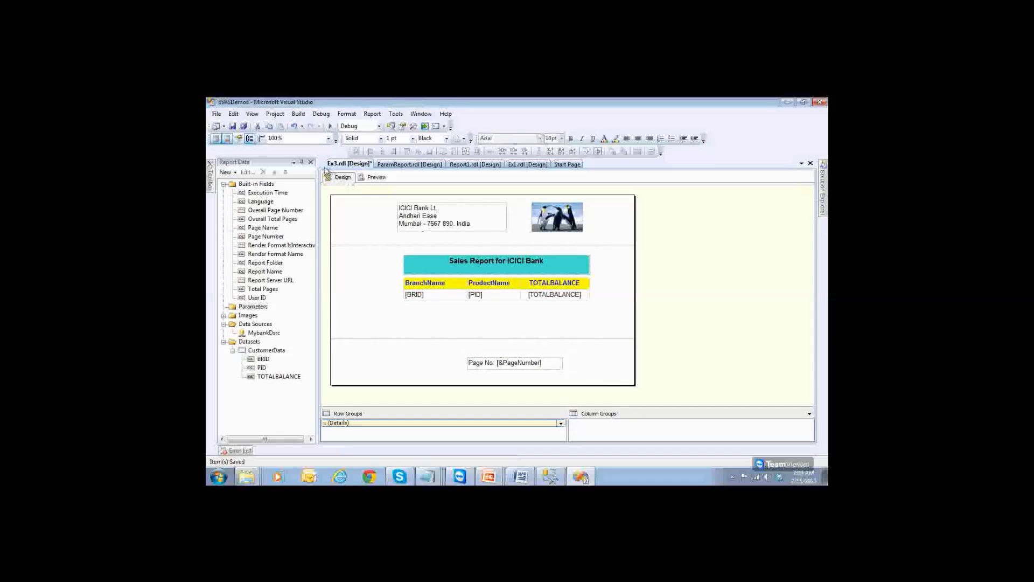
Save the report and preview the page number in the footer, then return to the design view.
{"action": "left_click", "coordinate": [232, 127]}
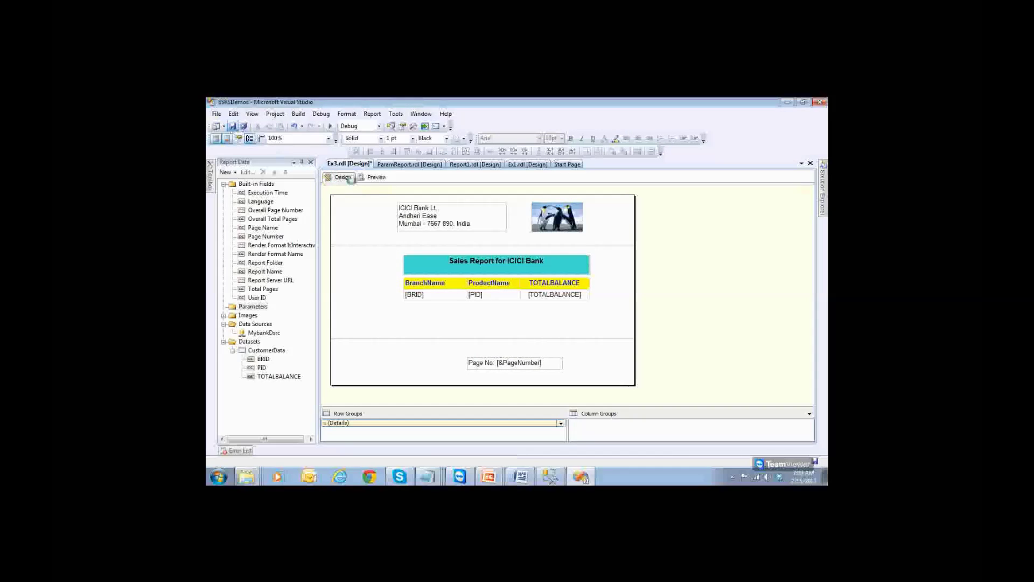
{"action": "left_click", "coordinate": [377, 178]}
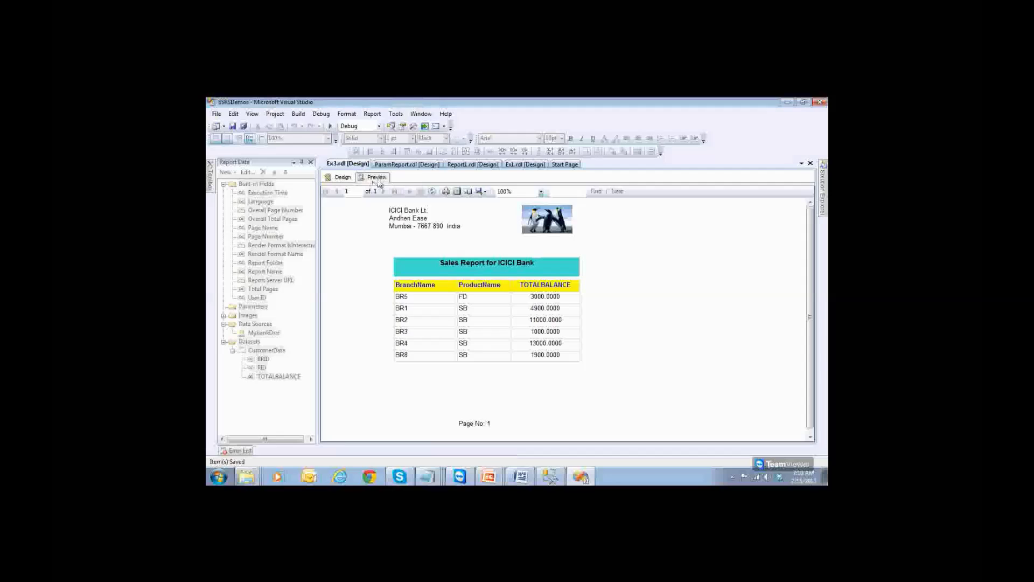
{"action": "left_click", "coordinate": [341, 178]}
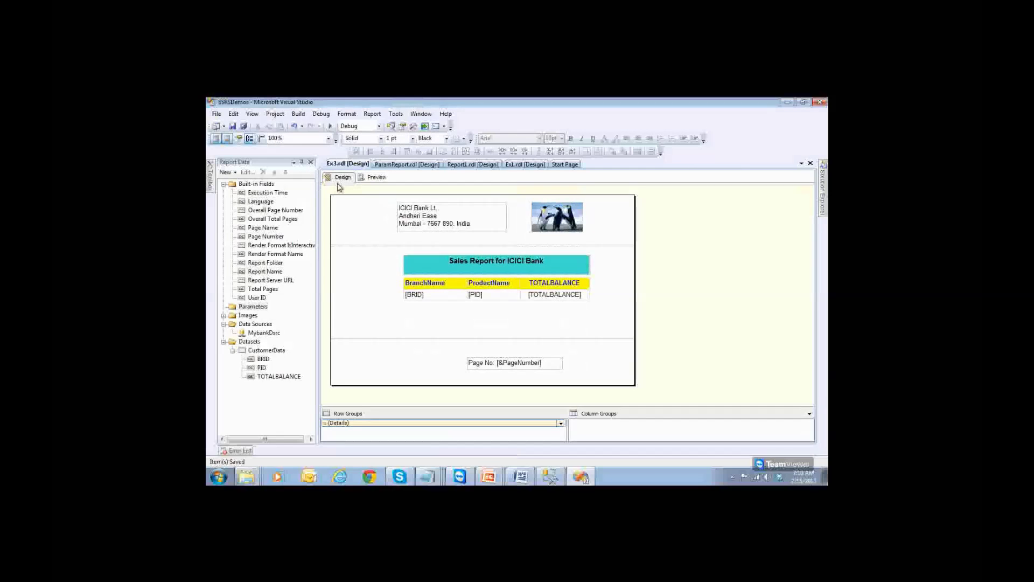
Move the page number text box to the footer's left part, under the table's first column, and narrow it slightly.
{"action": "left_click", "coordinate": [477, 363]}
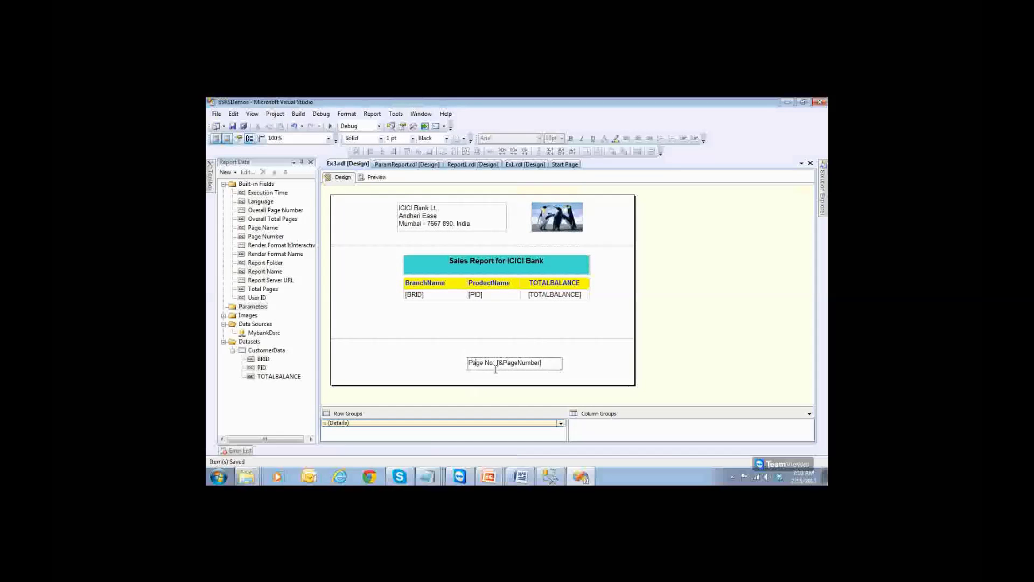
{"action": "left_click", "coordinate": [561, 366]}
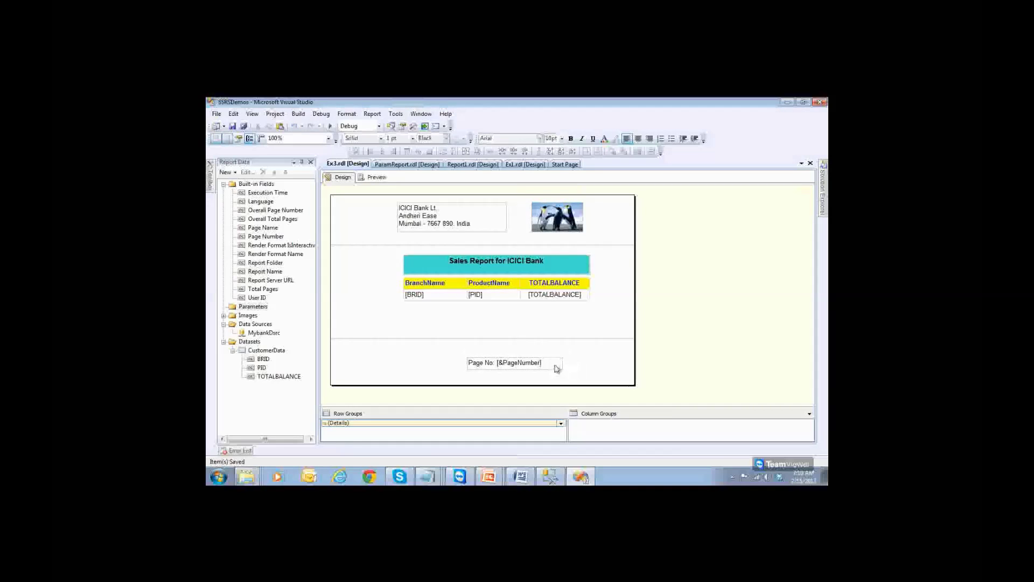
{"action": "left_click_drag", "start_coordinate": [474, 358], "coordinate": [404, 358]}
{"action": "left_click_drag", "start_coordinate": [494, 364], "coordinate": [486, 363]}
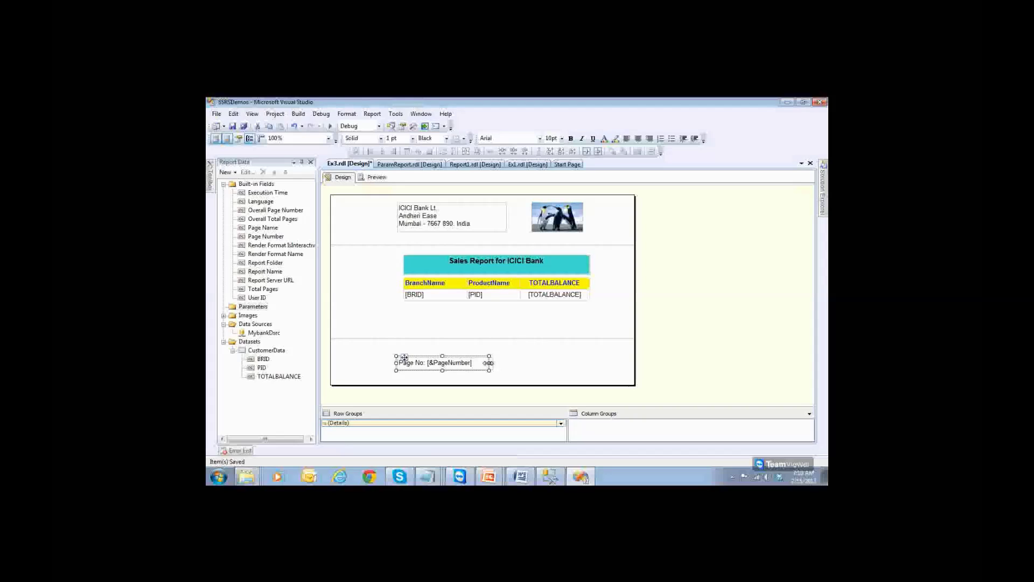
{"action": "left_click", "coordinate": [544, 360]}
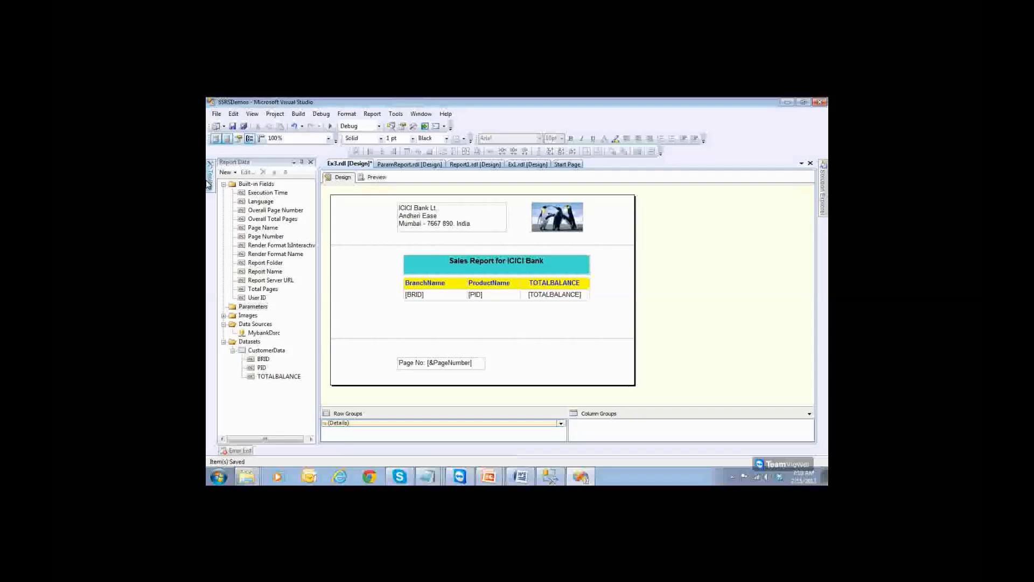
Add a second text box in the page footer, right of the page number, and insert the built-in Execution Time field.
{"action": "mouse_move", "coordinate": [209, 183]}
{"action": "left_click_drag", "start_coordinate": [232, 191], "coordinate": [493, 355]}
{"action": "mouse_move", "coordinate": [210, 181]}
{"action": "left_click_drag", "start_coordinate": [243, 254], "coordinate": [536, 358]}
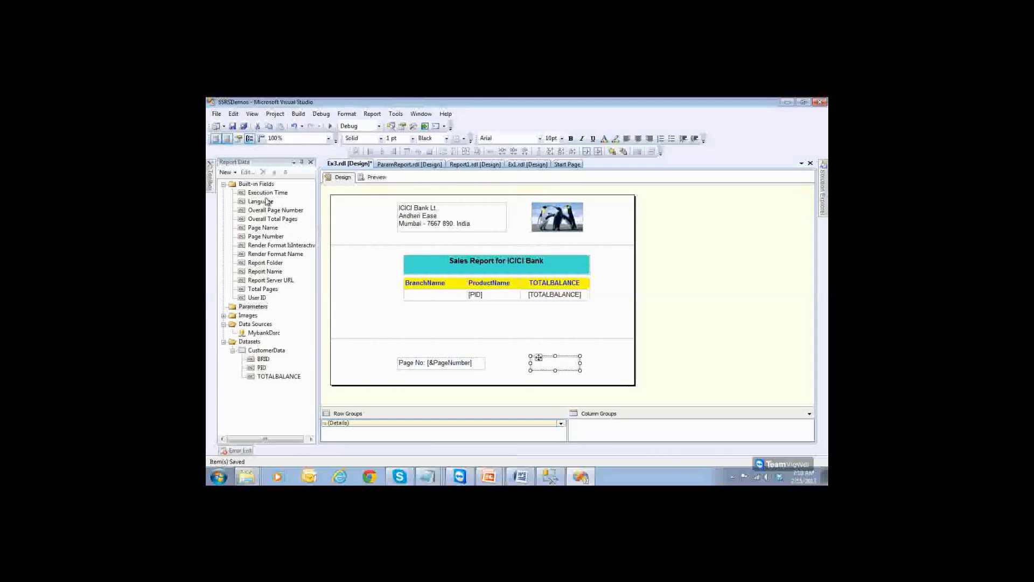
{"action": "left_click_drag", "start_coordinate": [267, 194], "coordinate": [548, 366]}
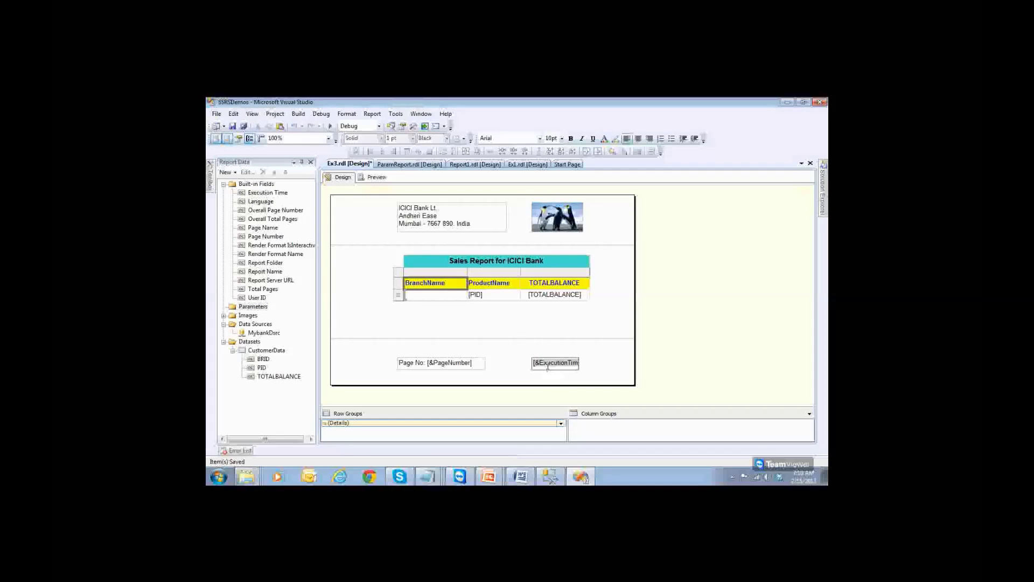
Save the report and preview the execution time in the footer, then return to the design view.
{"action": "left_click", "coordinate": [233, 129]}
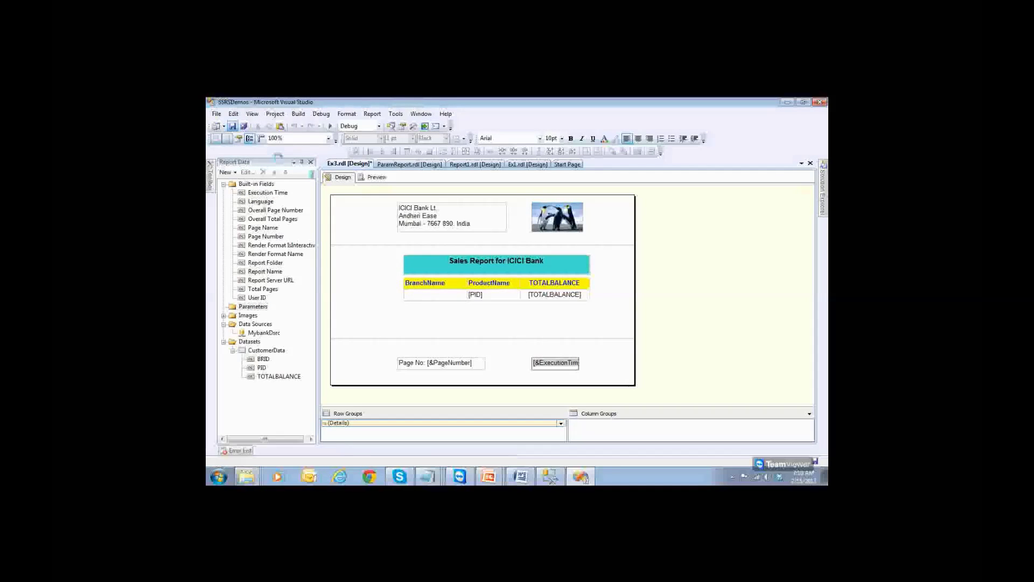
{"action": "left_click", "coordinate": [375, 179]}
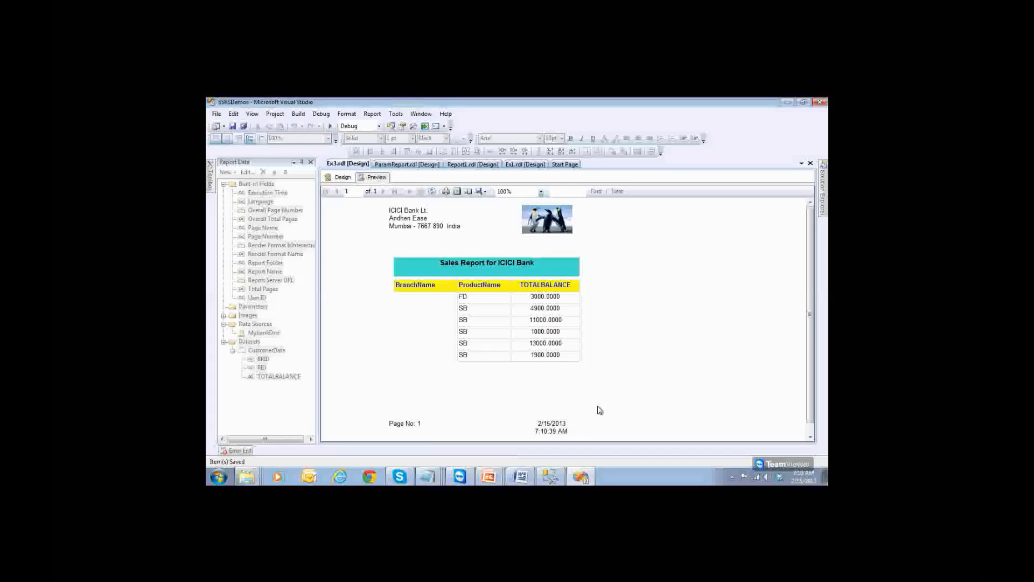
{"action": "left_click", "coordinate": [337, 177]}
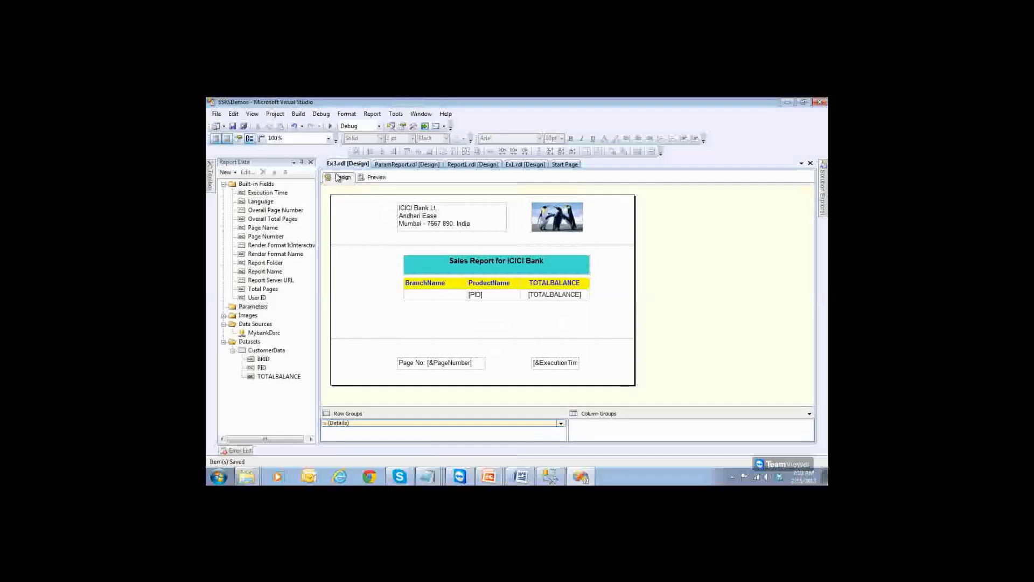
{"action": "left_click", "coordinate": [373, 114]}
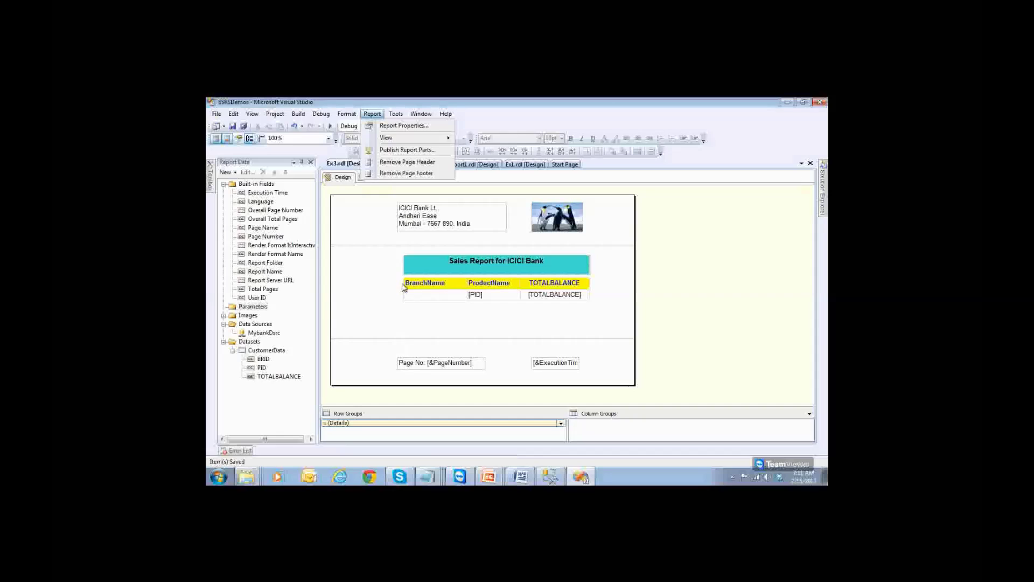
{"action": "left_click", "coordinate": [392, 333]}
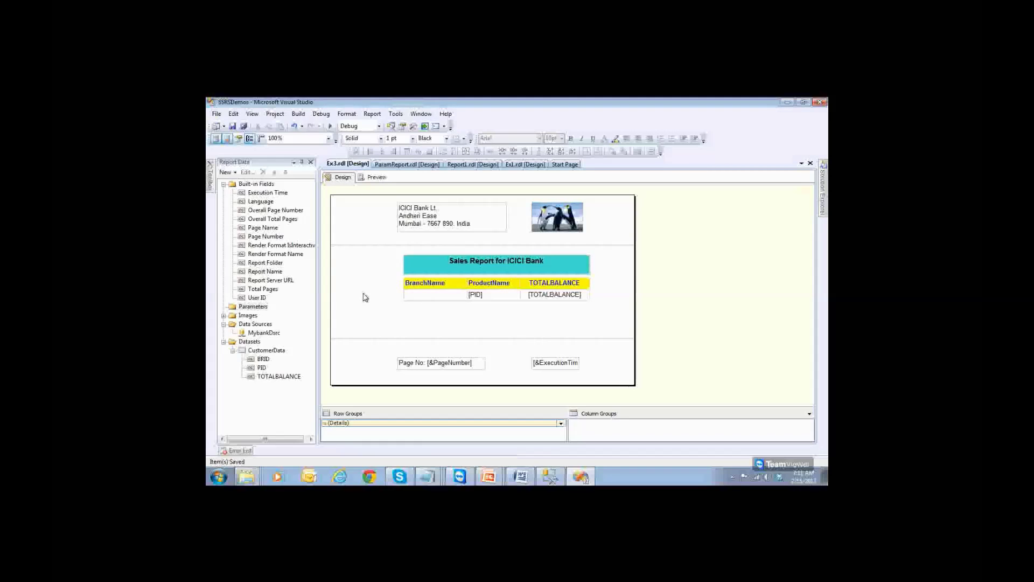
Correct the bank name in the page header text box to "ICICI Bank Ltd,".
{"action": "left_click", "coordinate": [440, 208]}
{"action": "left_click", "coordinate": [440, 208]}
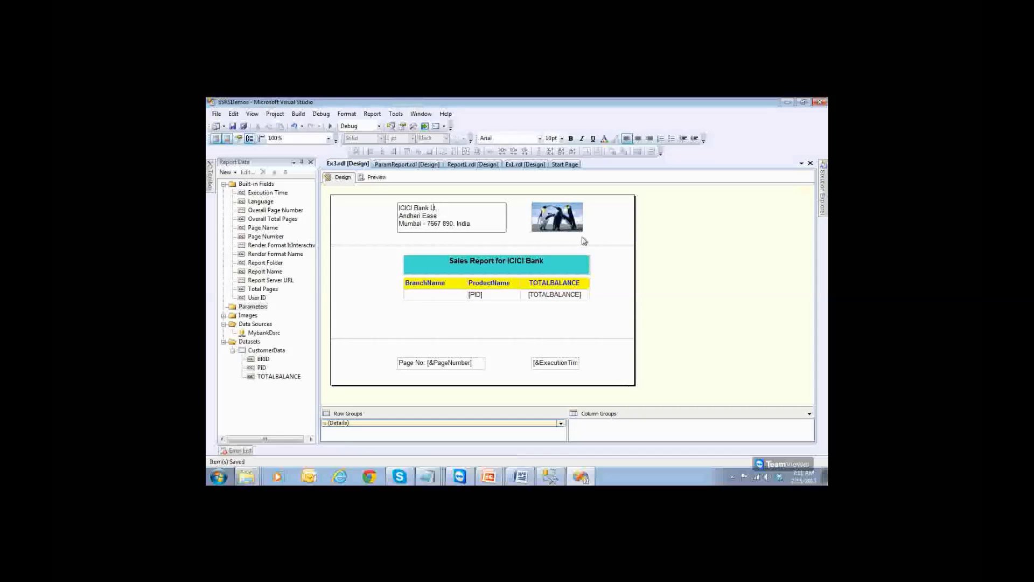
{"action": "type", "text": ","}
{"action": "left_click", "coordinate": [378, 237]}
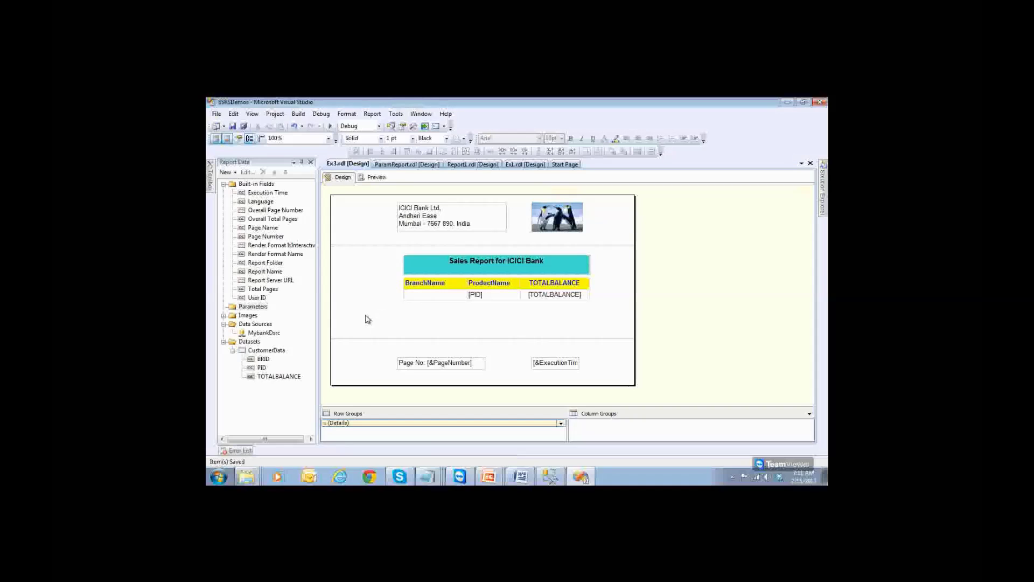
Collapse the built-in fields list and set the report body's fill color to Orange.
{"action": "left_click", "coordinate": [224, 184]}
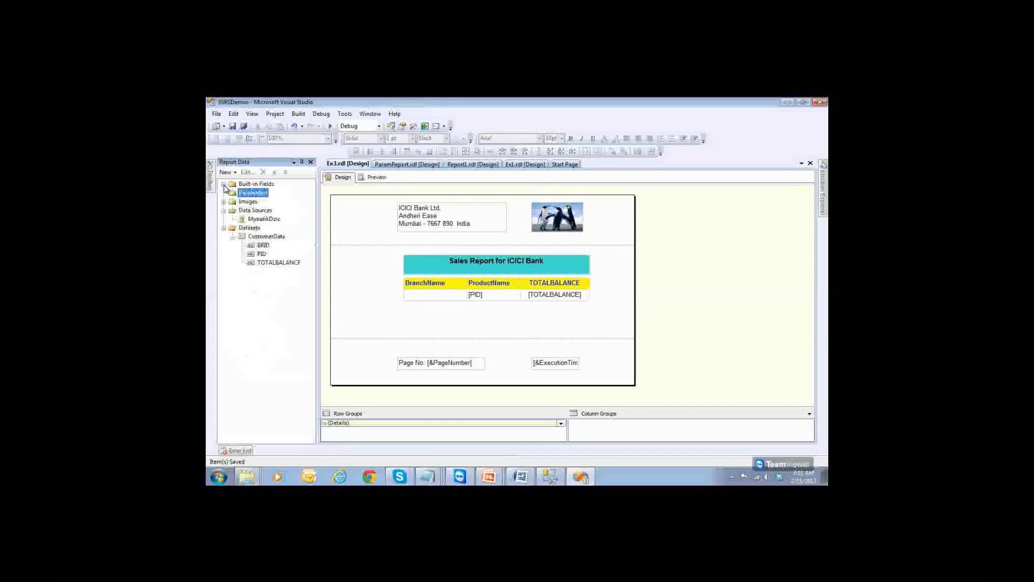
{"action": "right_click", "coordinate": [371, 292]}
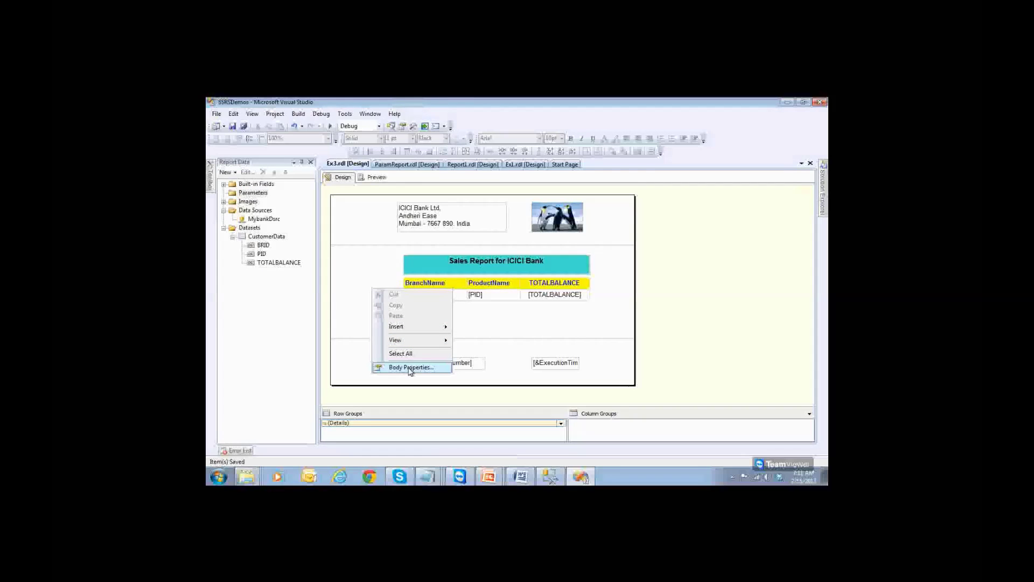
{"action": "left_click", "coordinate": [472, 318]}
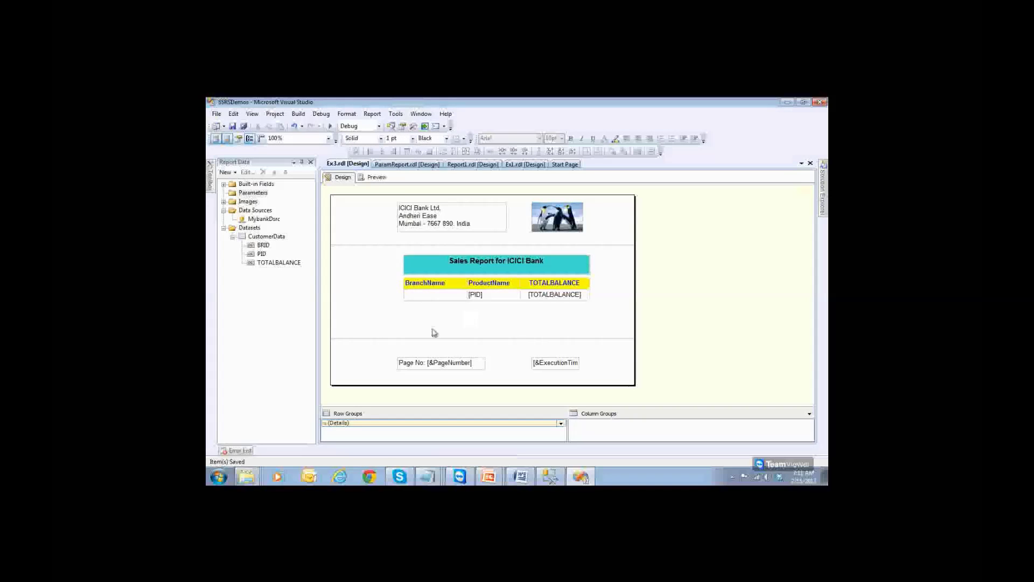
{"action": "right_click", "coordinate": [386, 295]}
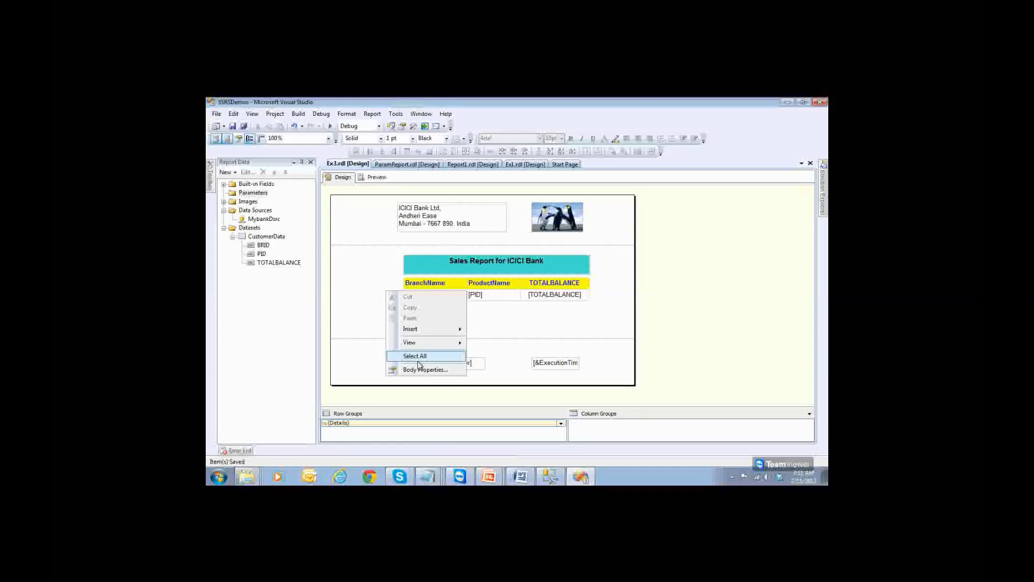
{"action": "left_click", "coordinate": [430, 374]}
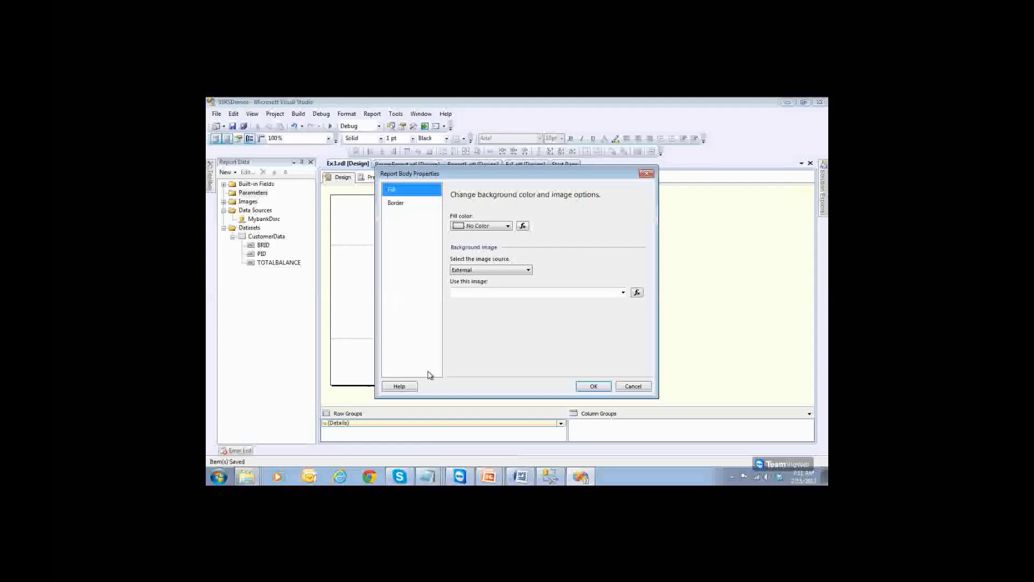
{"action": "left_click", "coordinate": [473, 227]}
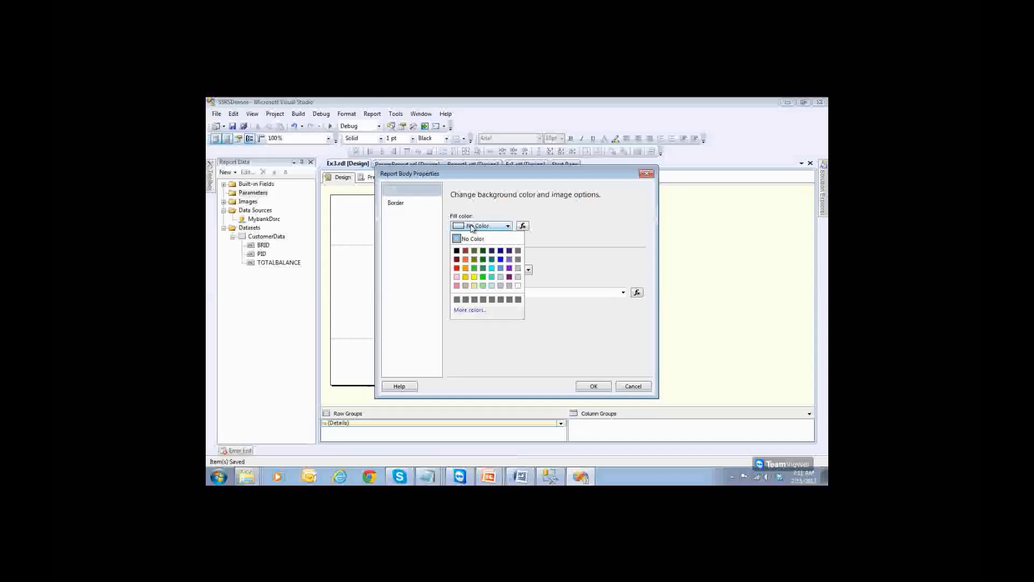
{"action": "left_click", "coordinate": [466, 269]}
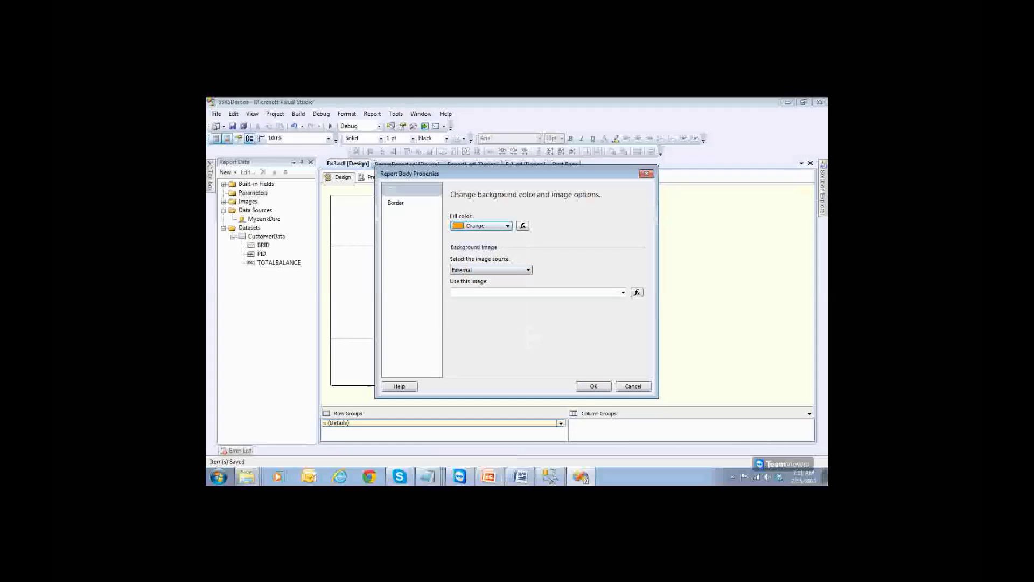
{"action": "left_click", "coordinate": [593, 386]}
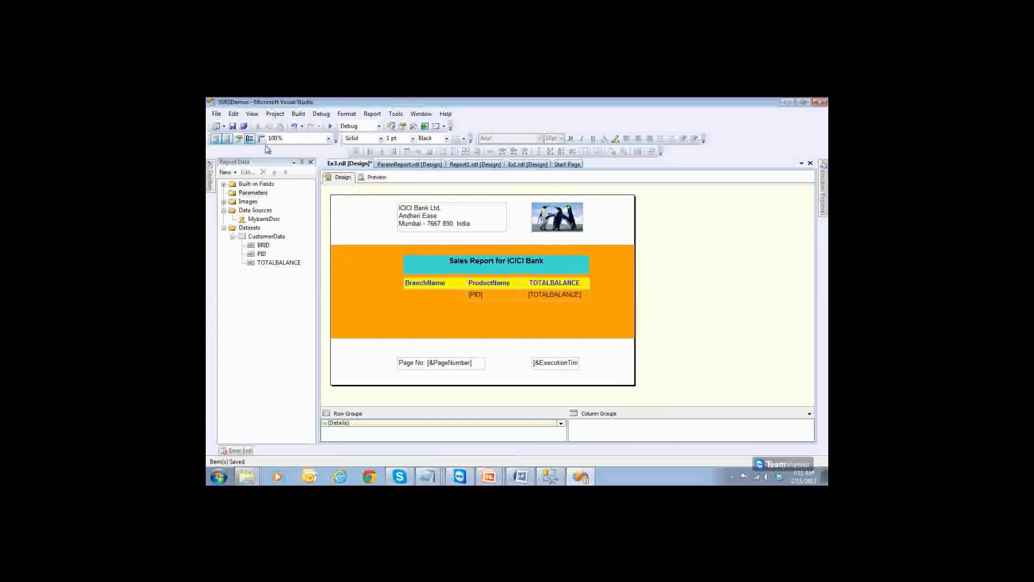
Save the report, preview the body's fill color and return to the design view.
{"action": "left_click", "coordinate": [232, 126]}
{"action": "left_click", "coordinate": [376, 177]}
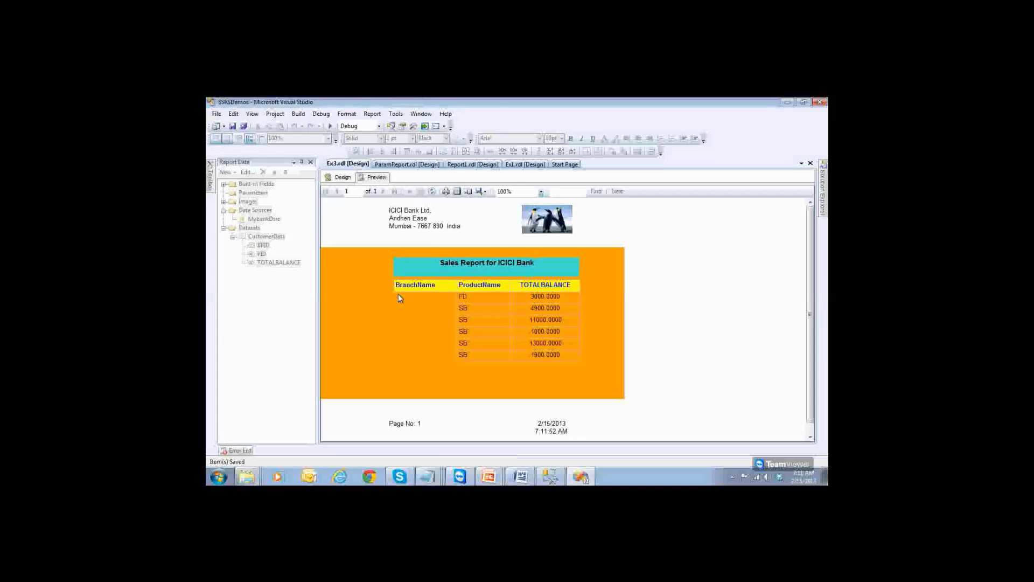
{"action": "left_click", "coordinate": [343, 183]}
Reopen the report body's properties and set its fill color to No Color.
{"action": "right_click", "coordinate": [378, 271]}
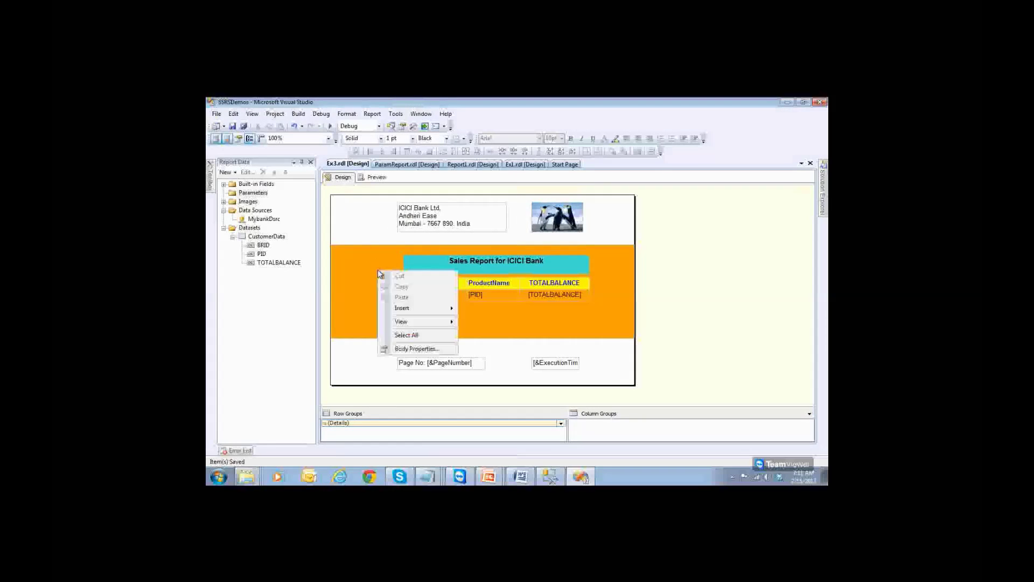
{"action": "left_click", "coordinate": [405, 349]}
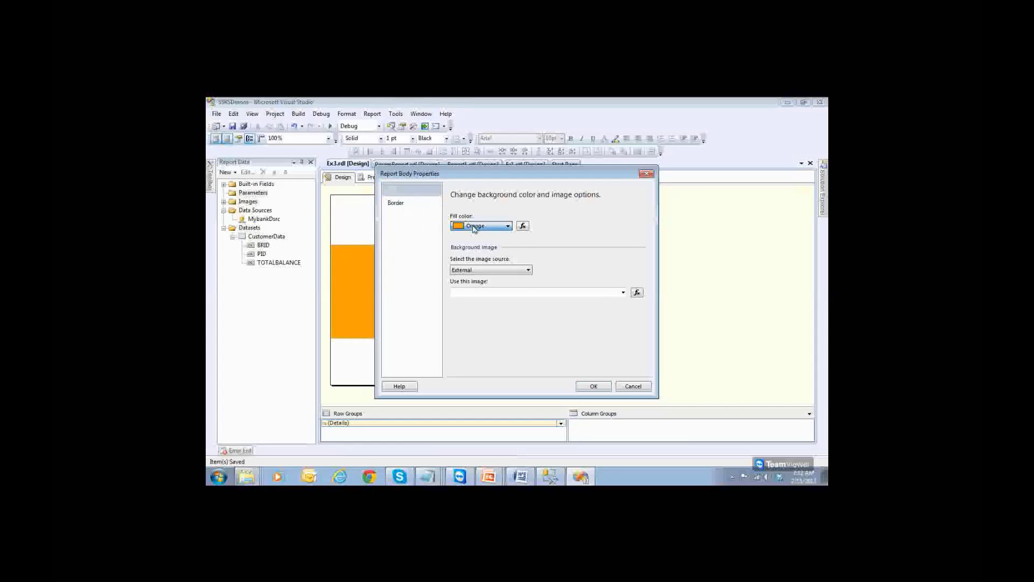
{"action": "left_click", "coordinate": [474, 226]}
{"action": "left_click", "coordinate": [469, 236]}
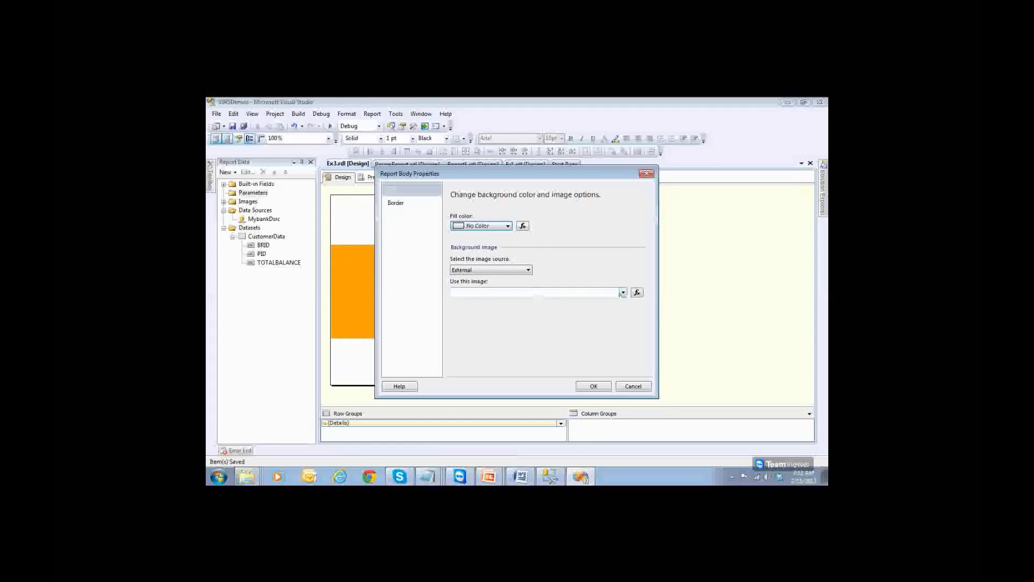
Examine the expression editor and the image value choices offered for an External background image source.
{"action": "left_click", "coordinate": [505, 270]}
{"action": "left_click", "coordinate": [504, 270]}
{"action": "left_click", "coordinate": [637, 292]}
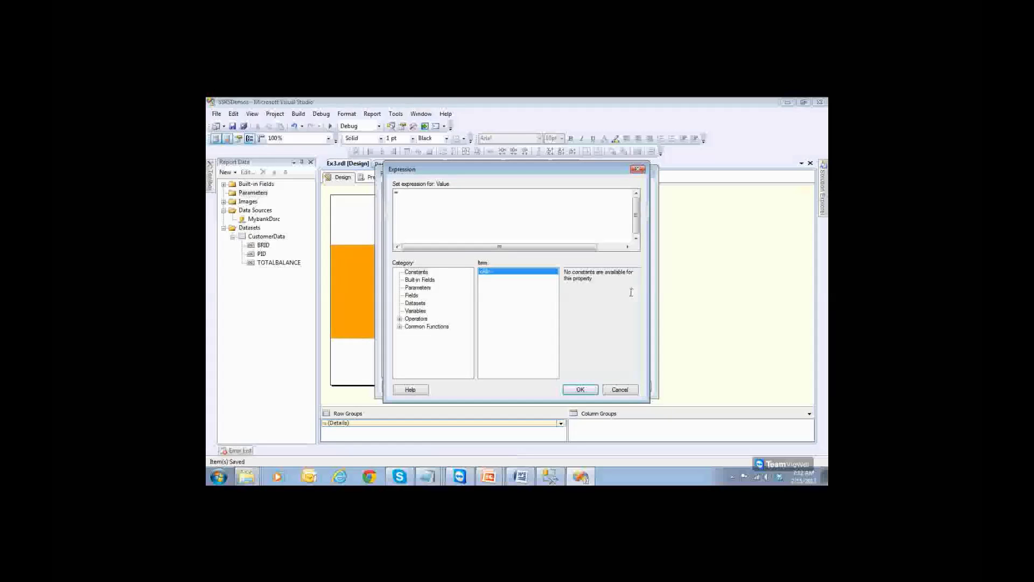
{"action": "left_click", "coordinate": [620, 390]}
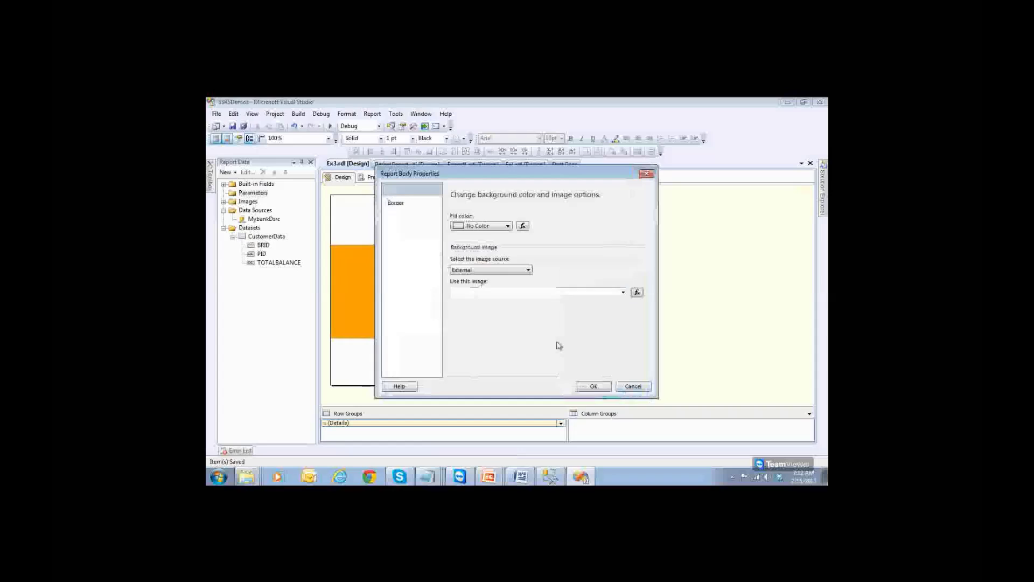
{"action": "left_click", "coordinate": [623, 293]}
{"action": "left_click", "coordinate": [623, 292]}
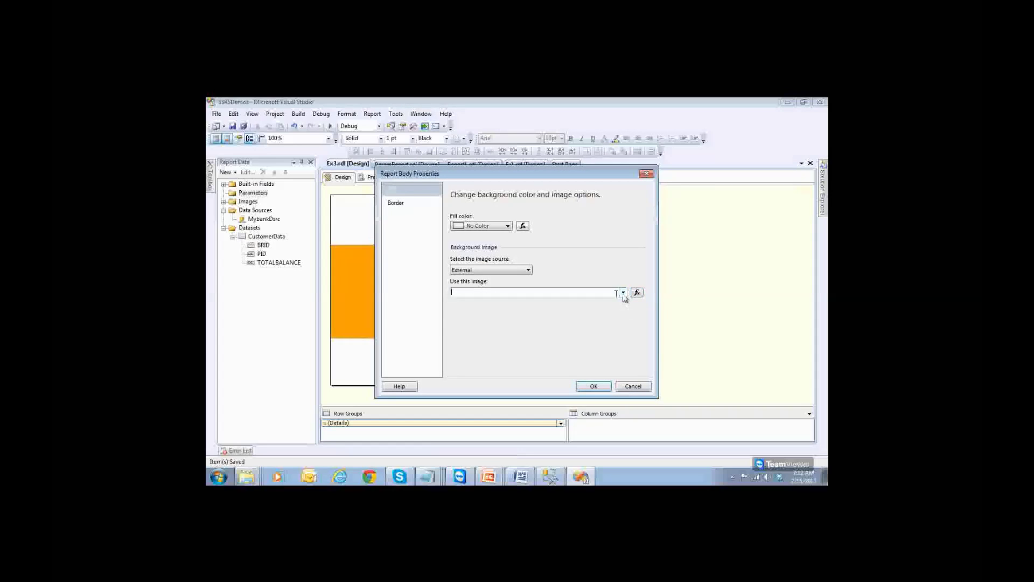
{"action": "left_click", "coordinate": [493, 271]}
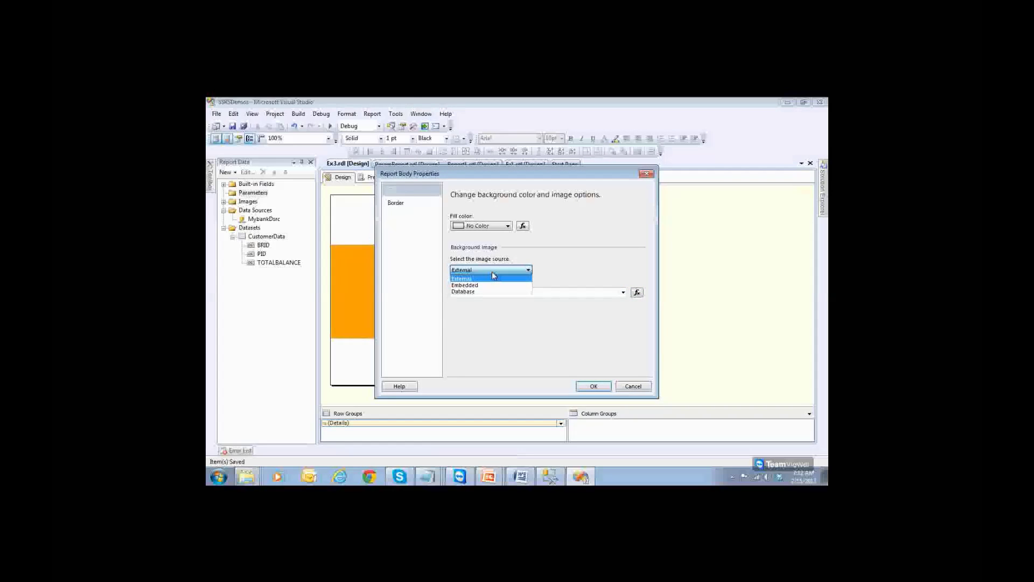
{"action": "left_click", "coordinate": [493, 277]}
{"action": "left_click", "coordinate": [624, 293]}
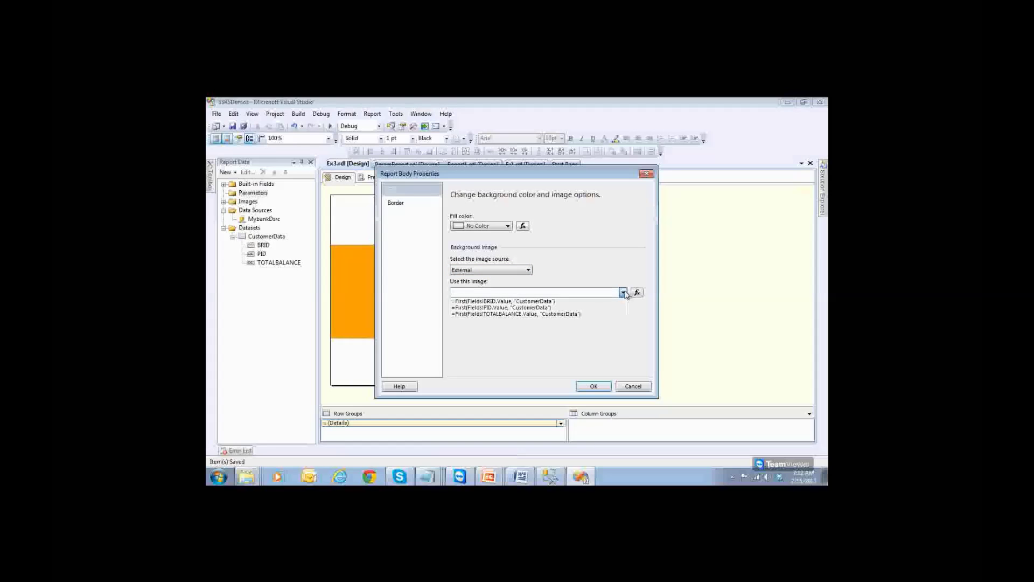
{"action": "left_click", "coordinate": [623, 292]}
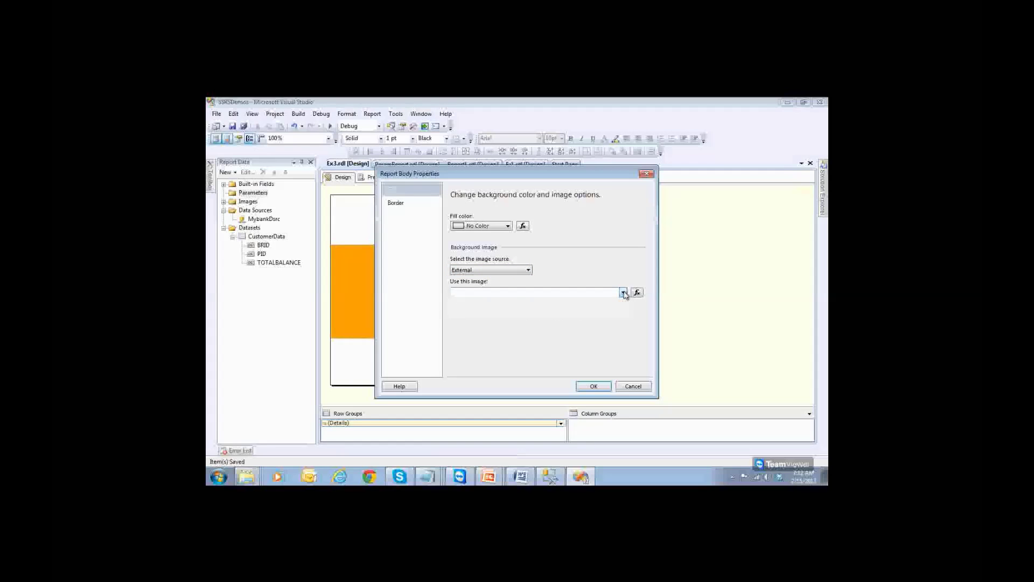
Embed the Tulips sample picture as the report body's background image, preview the report and return to the design view.
{"action": "left_click", "coordinate": [507, 273]}
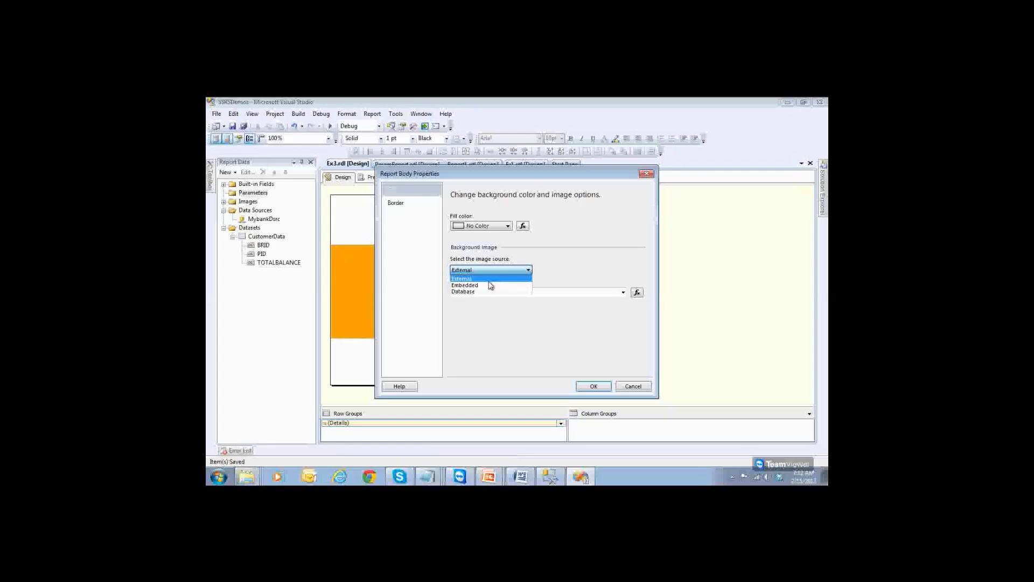
{"action": "left_click", "coordinate": [490, 285]}
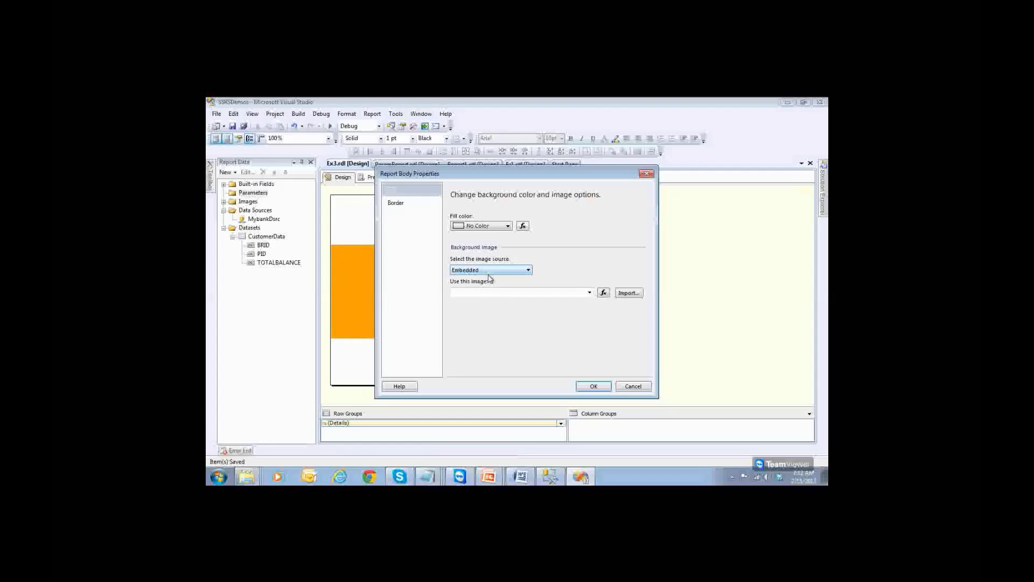
{"action": "left_click", "coordinate": [628, 294]}
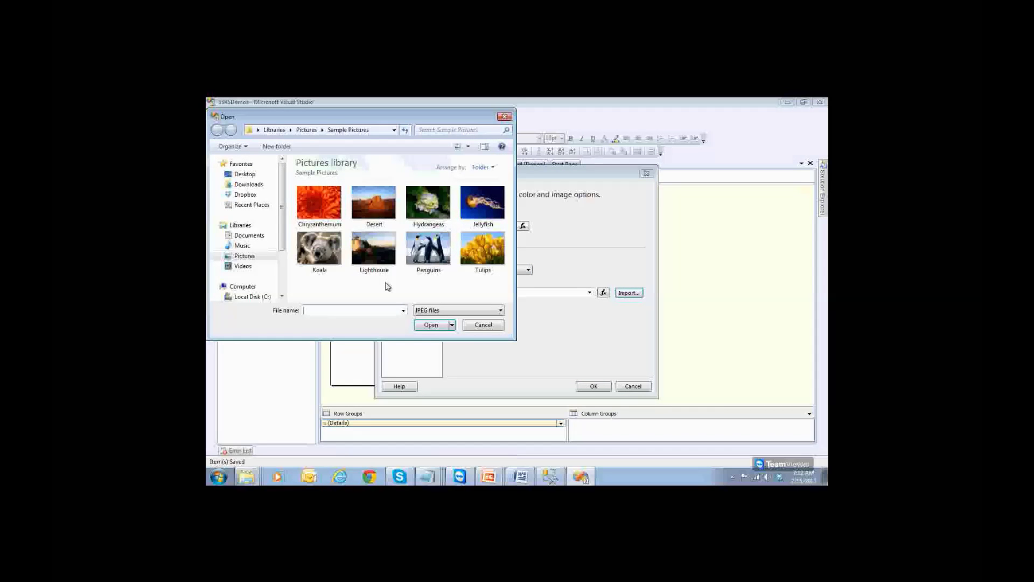
{"action": "left_click", "coordinate": [499, 249]}
{"action": "double_click", "coordinate": [498, 248]}
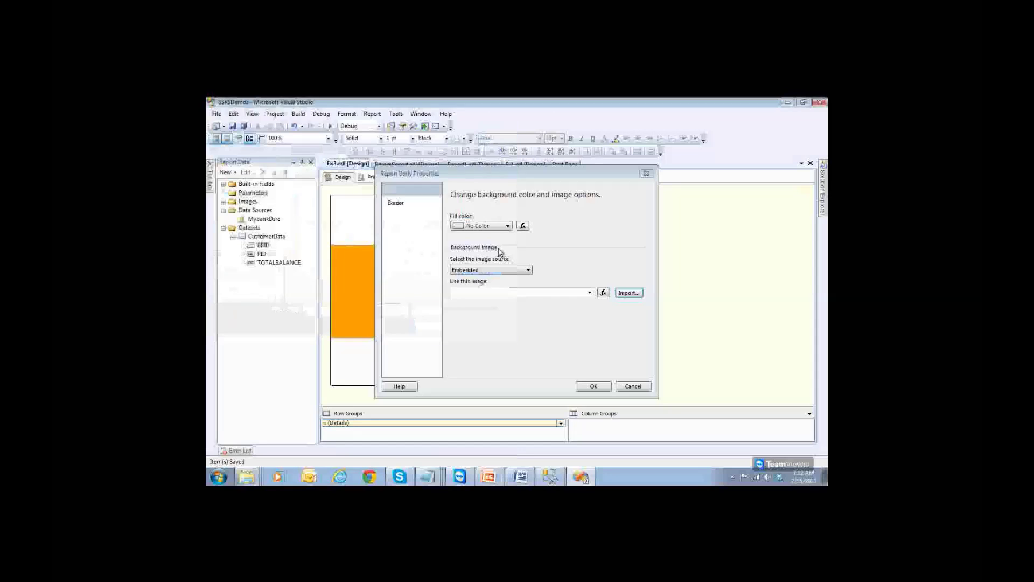
{"action": "left_click", "coordinate": [591, 386]}
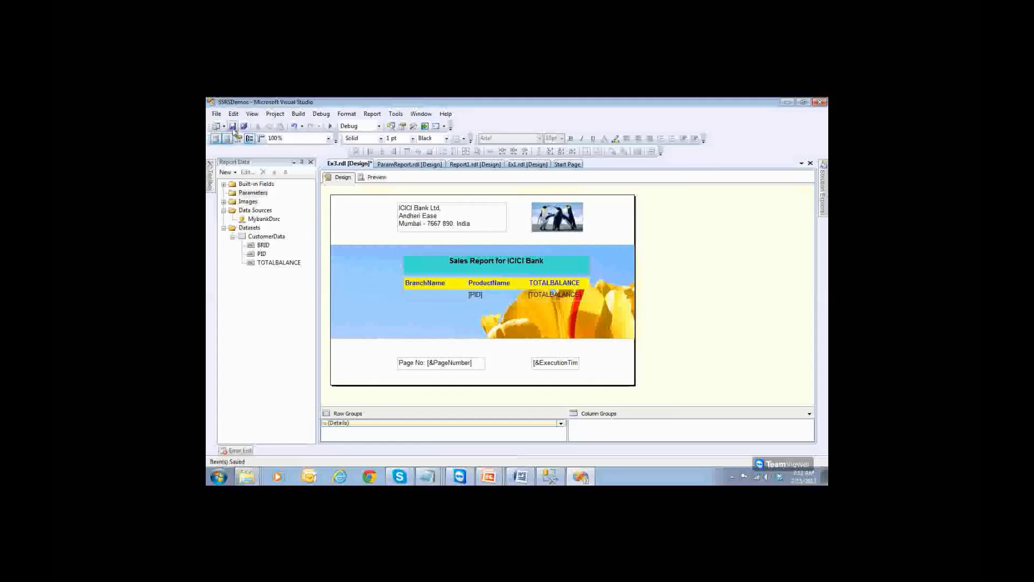
{"action": "left_click", "coordinate": [376, 176]}
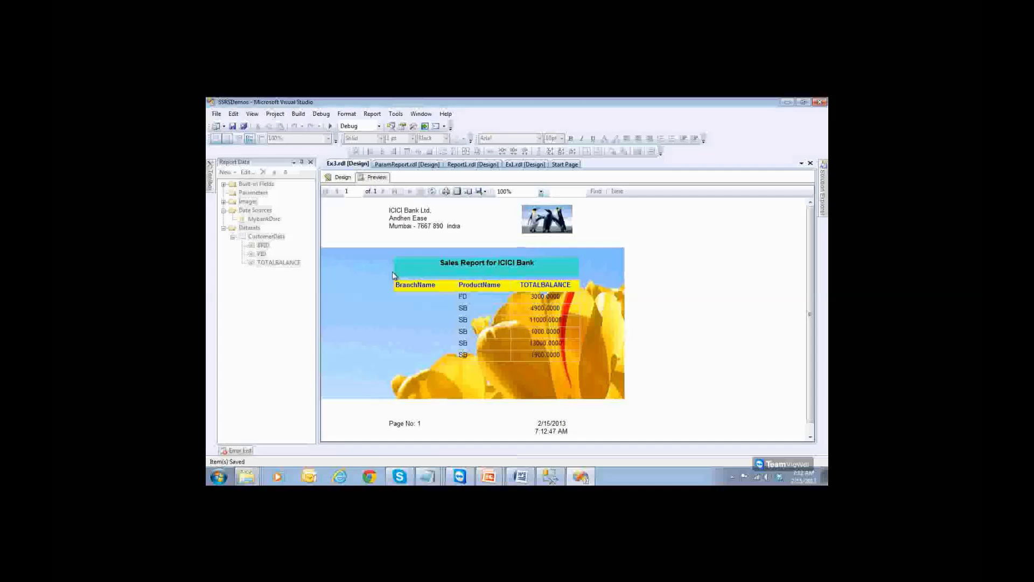
{"action": "left_click", "coordinate": [341, 177]}
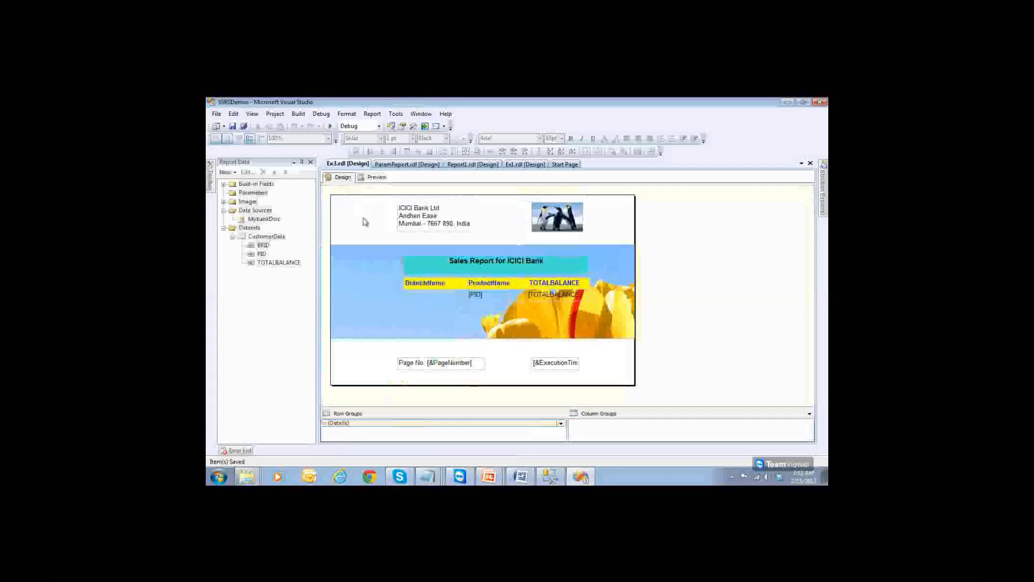
Insert the BRID field in the empty detail cell under BranchName, and save and preview the report.
{"action": "left_click", "coordinate": [445, 296]}
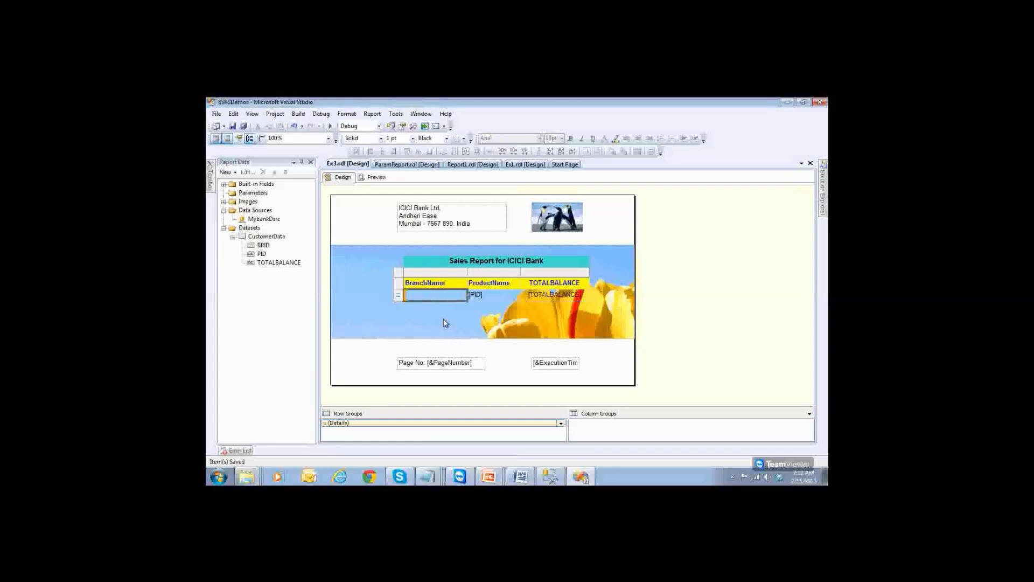
{"action": "left_click", "coordinate": [462, 294]}
{"action": "left_click", "coordinate": [482, 303]}
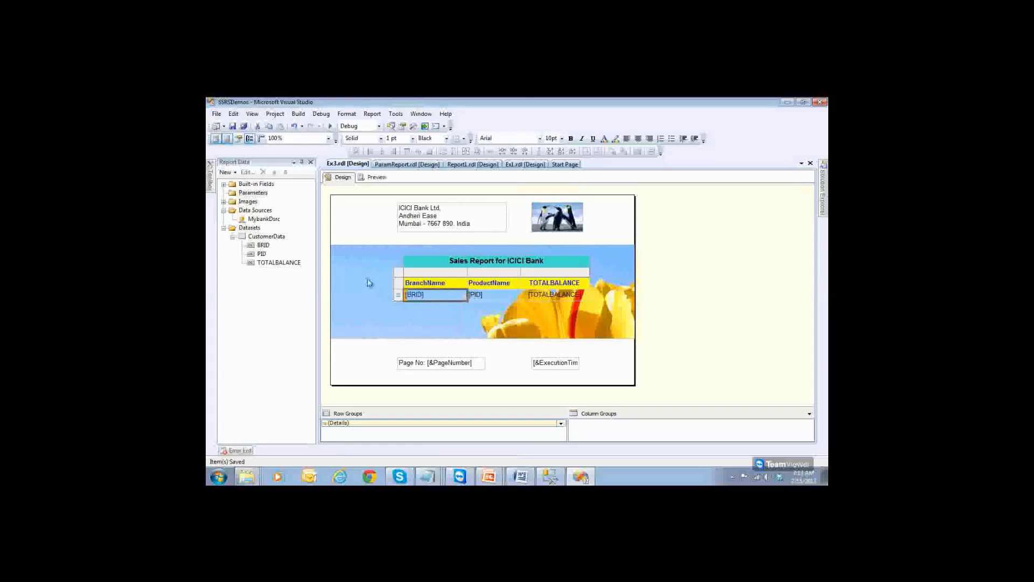
{"action": "left_click", "coordinate": [235, 127]}
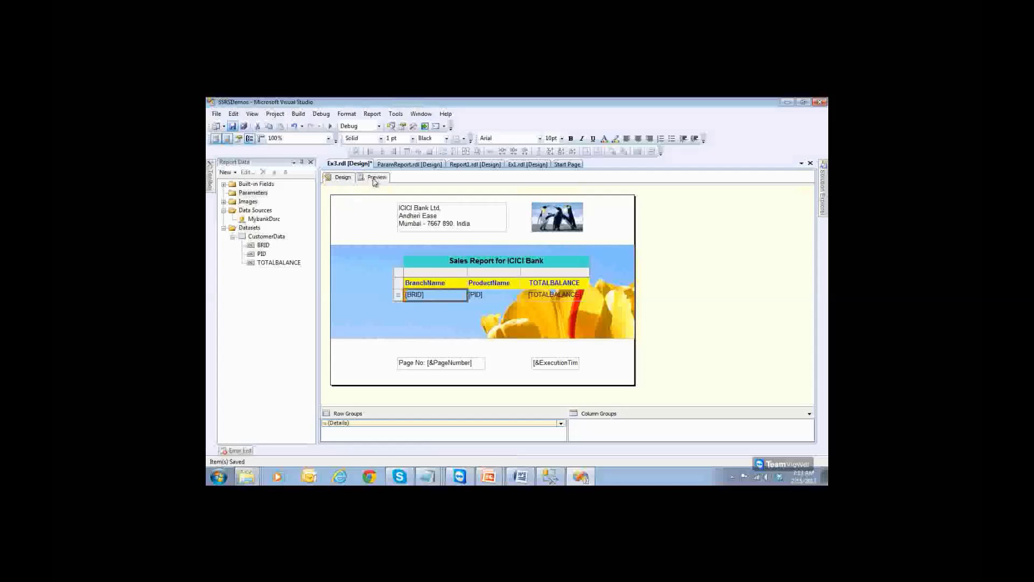
{"action": "left_click", "coordinate": [375, 179]}
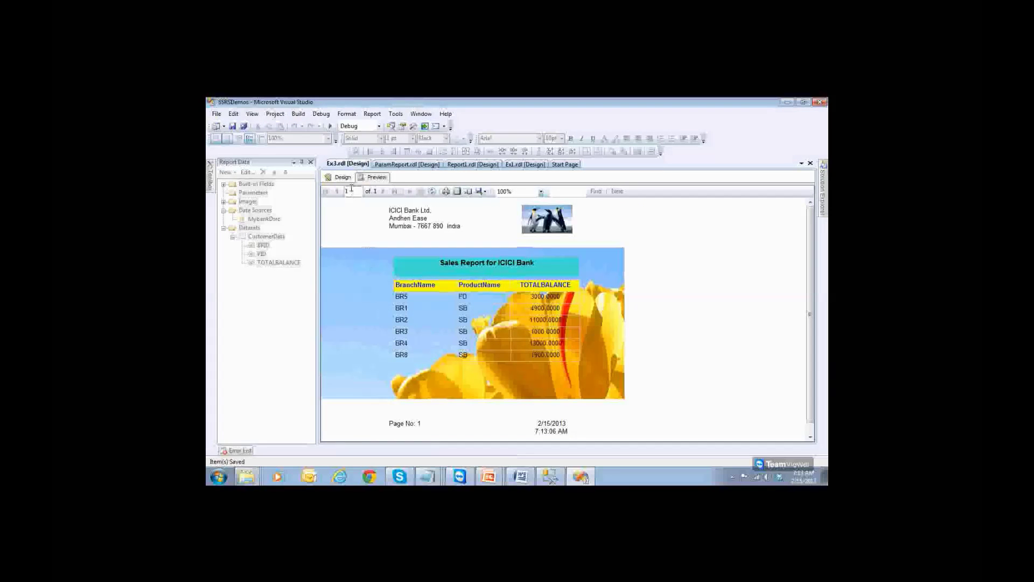
{"action": "left_click", "coordinate": [347, 179]}
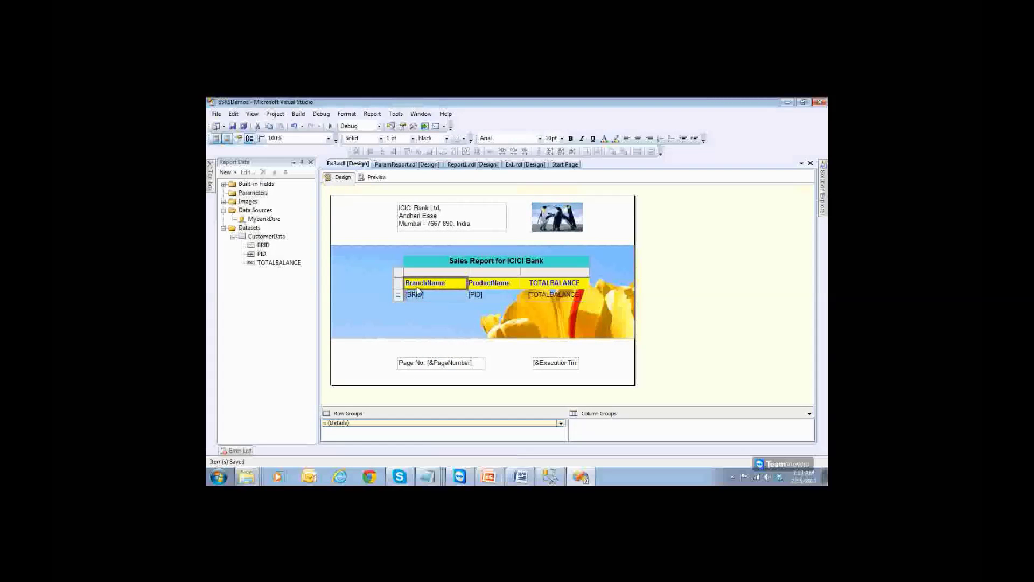
Apply an Outside Border to all header and detail cells of the table and save the report.
{"action": "left_click", "coordinate": [419, 300]}
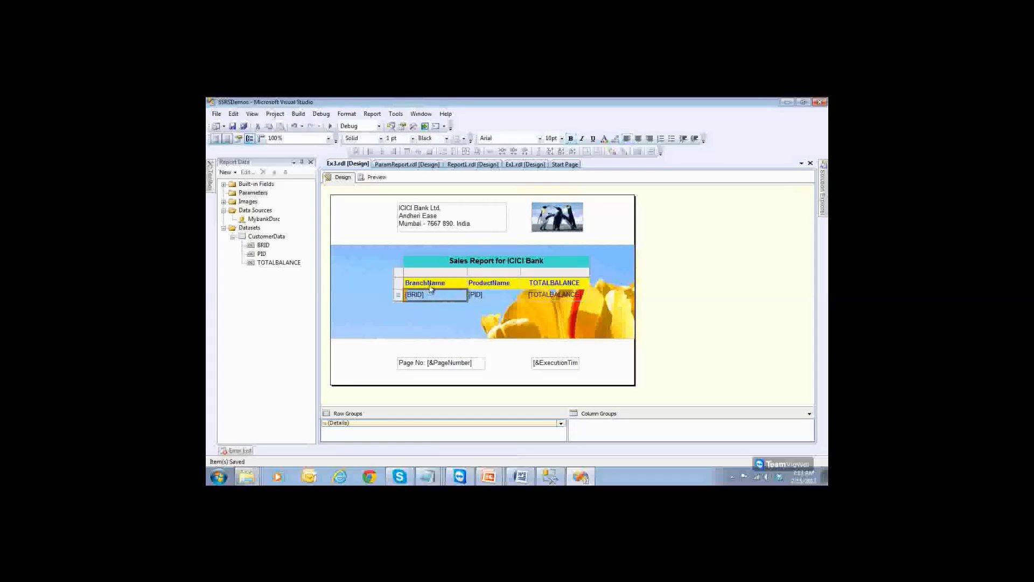
{"action": "left_click_drag", "start_coordinate": [478, 285], "coordinate": [546, 285]}
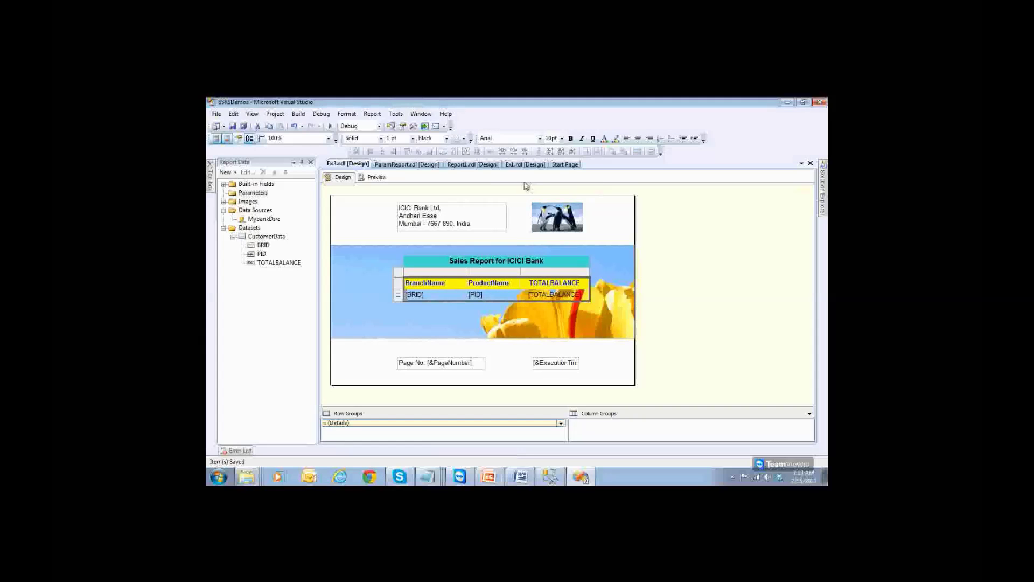
{"action": "left_click", "coordinate": [463, 138]}
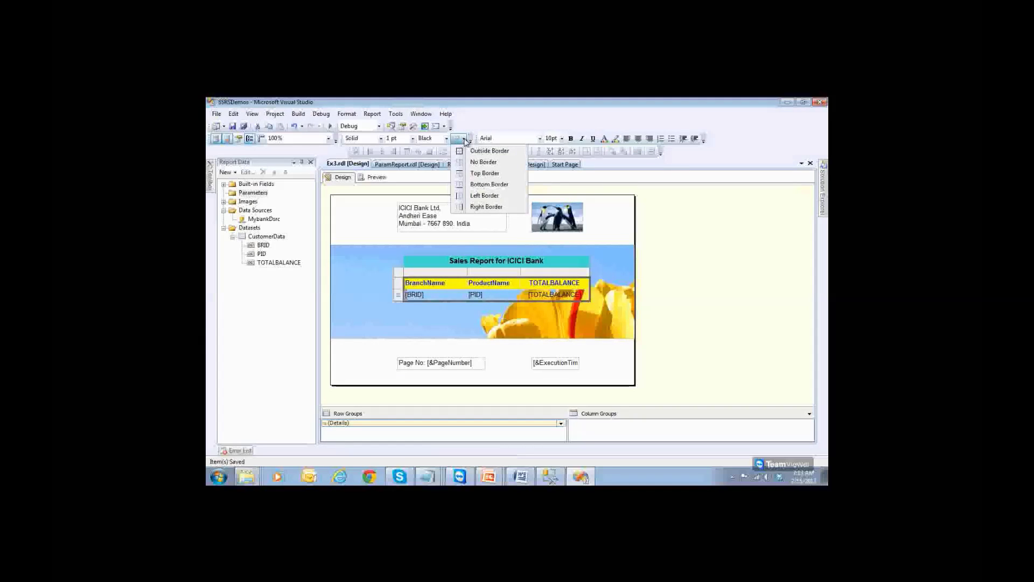
{"action": "left_click", "coordinate": [468, 151]}
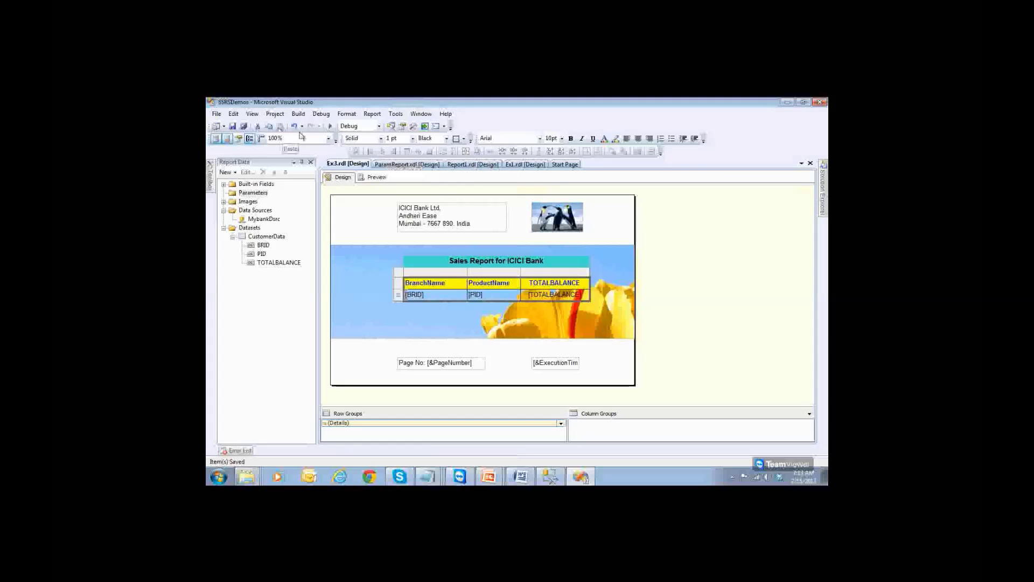
{"action": "left_click", "coordinate": [235, 126]}
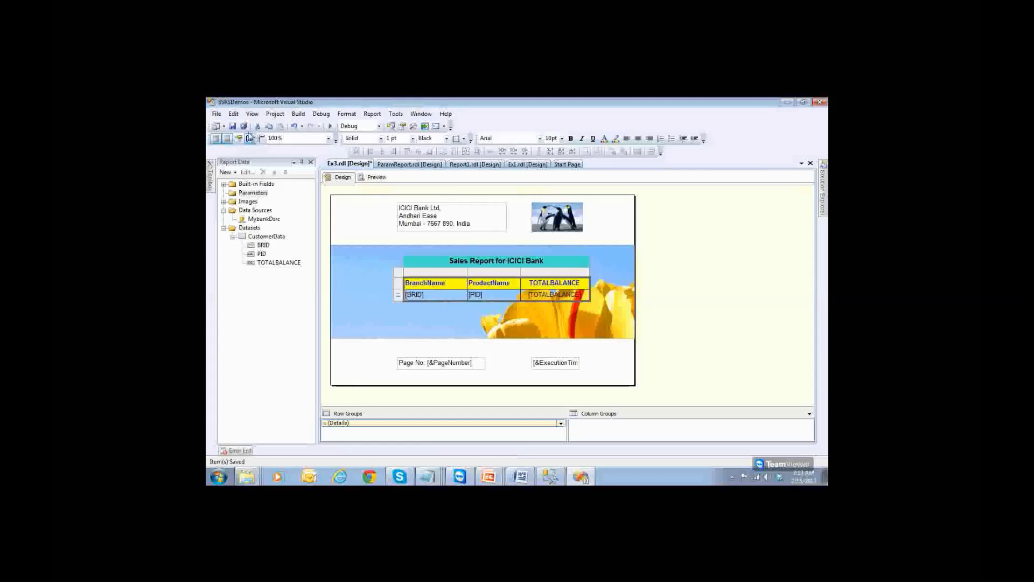
Preview the report with its bordered table, save it and return to the design view.
{"action": "left_click", "coordinate": [377, 180]}
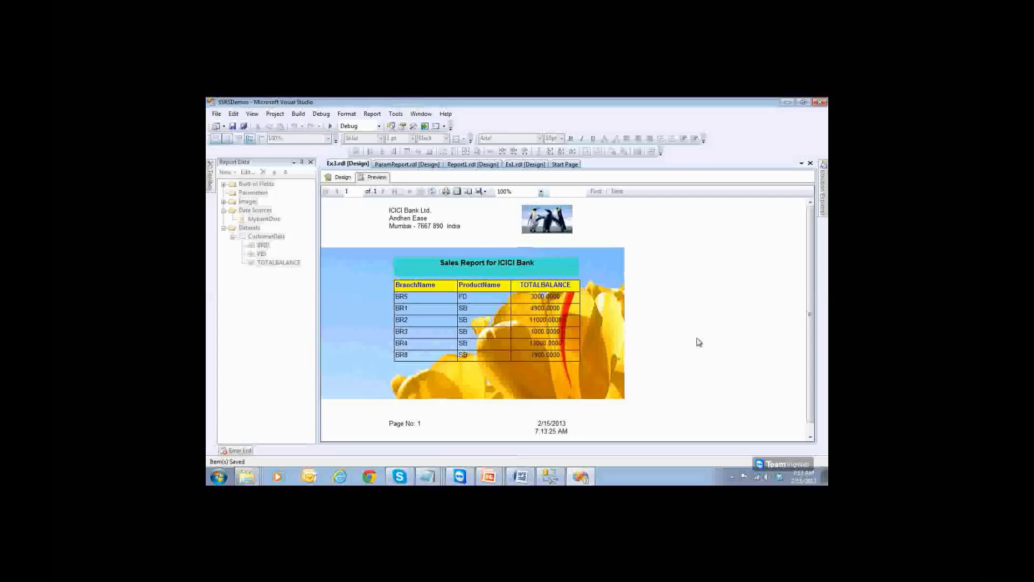
{"action": "left_click", "coordinate": [232, 126]}
{"action": "left_click", "coordinate": [340, 177]}
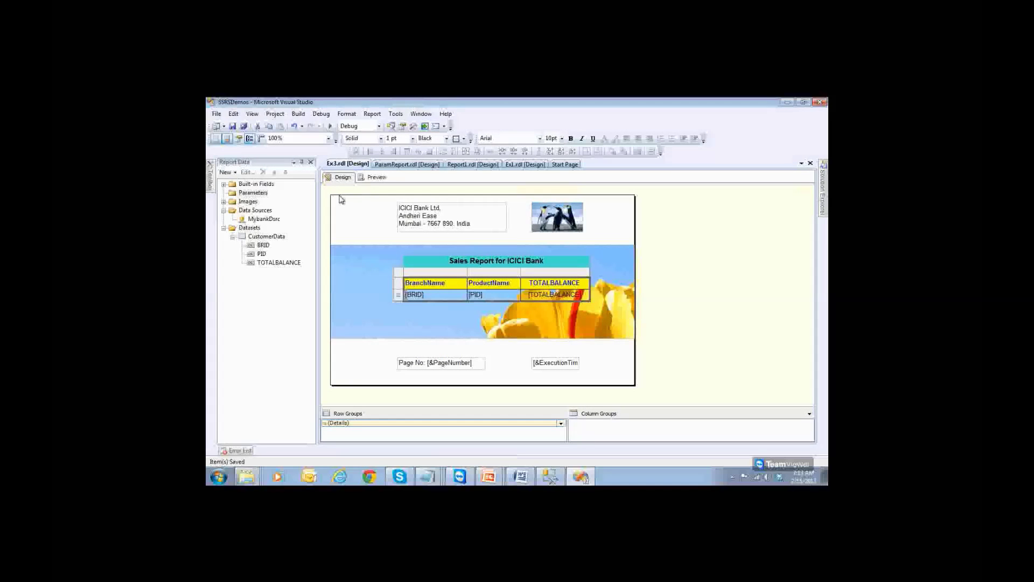
{"action": "left_click", "coordinate": [340, 199]}
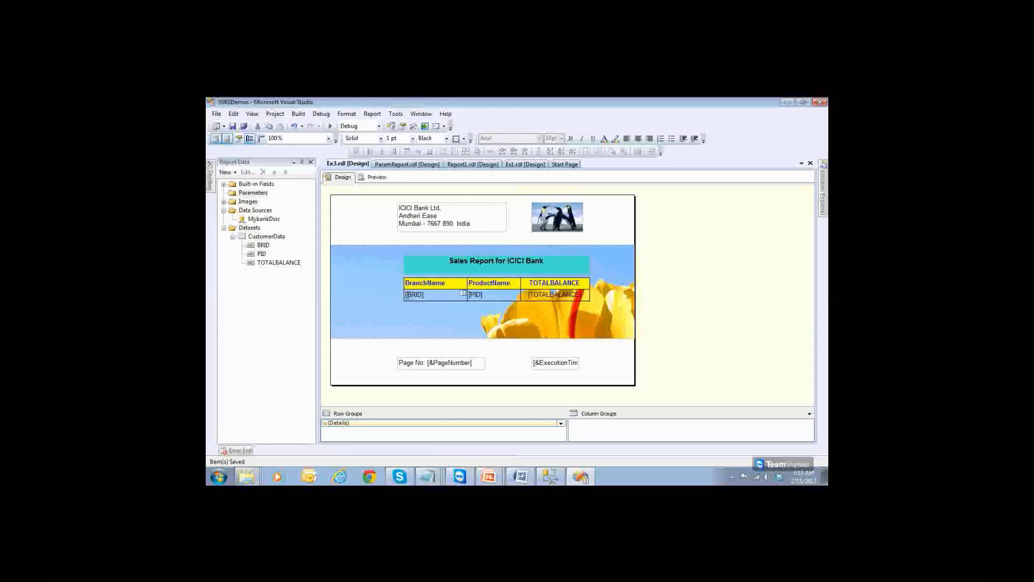
In the Tablix properties, repeat row and column headers on each page, keep both visible while scrolling, and add page breaks before and after.
{"action": "right_click", "coordinate": [400, 295]}
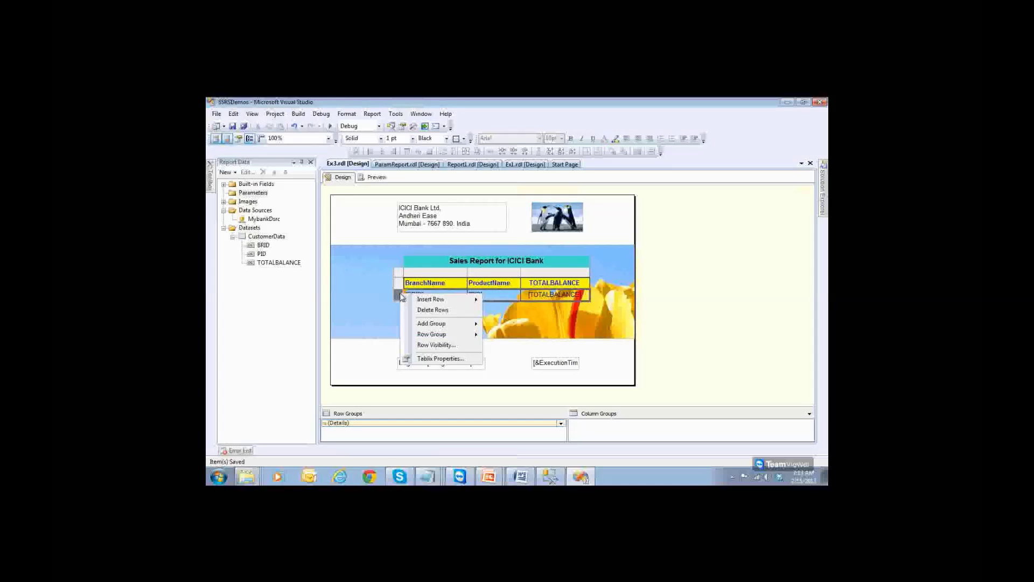
{"action": "left_click", "coordinate": [435, 360]}
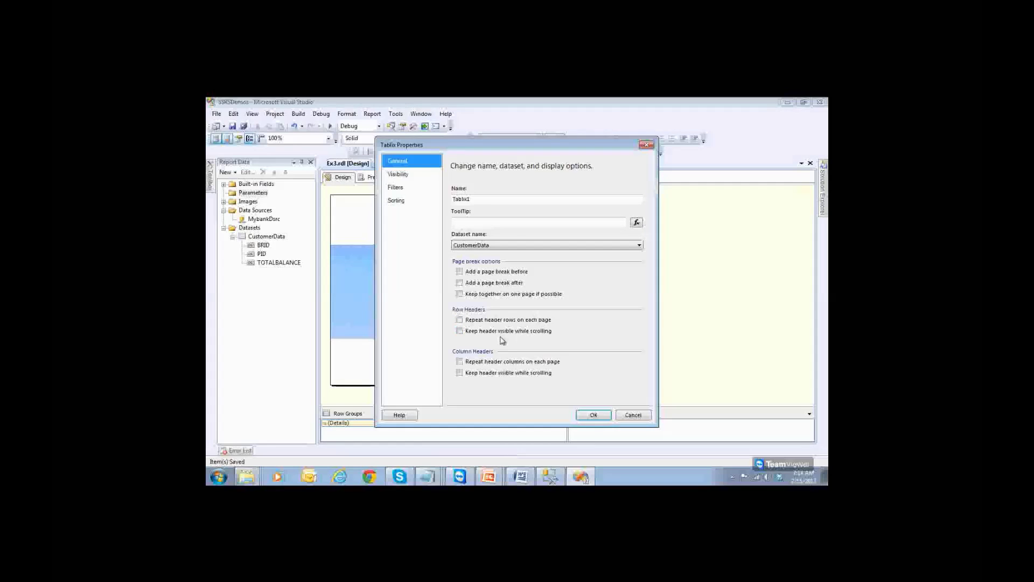
{"action": "left_click", "coordinate": [459, 320]}
{"action": "left_click", "coordinate": [460, 330]}
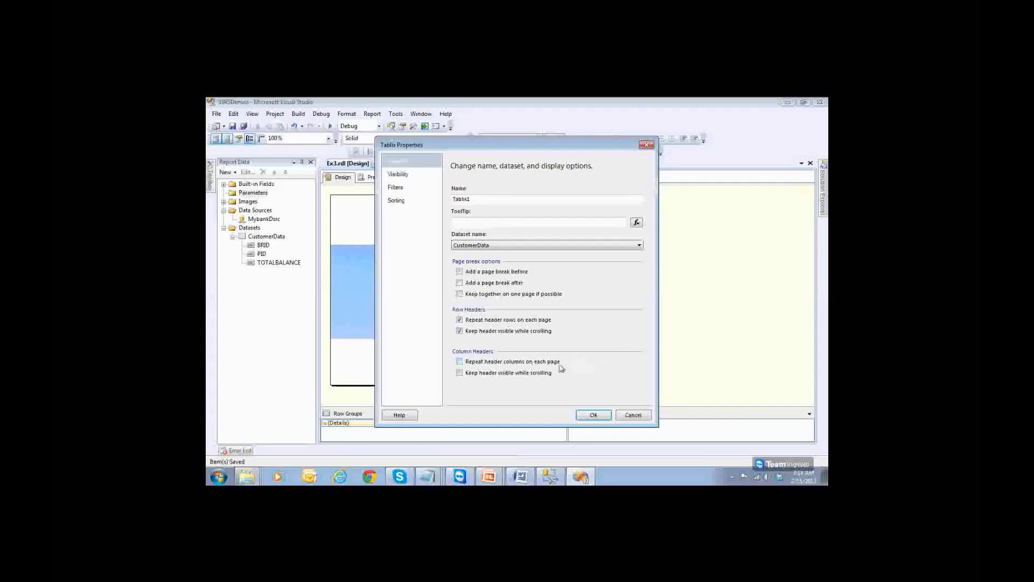
{"action": "left_click", "coordinate": [461, 362]}
{"action": "left_click", "coordinate": [460, 373]}
{"action": "left_click", "coordinate": [460, 273]}
{"action": "left_click", "coordinate": [460, 284]}
Switch to Paint and draw a large rectangle on the blank canvas to represent the report page.
{"action": "left_click", "coordinate": [220, 476]}
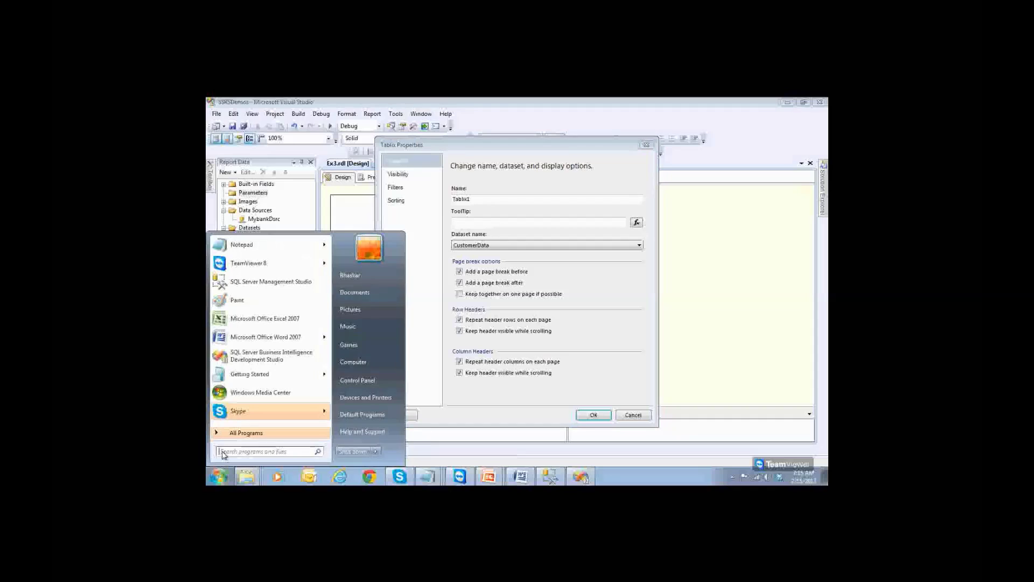
{"action": "left_click", "coordinate": [248, 303]}
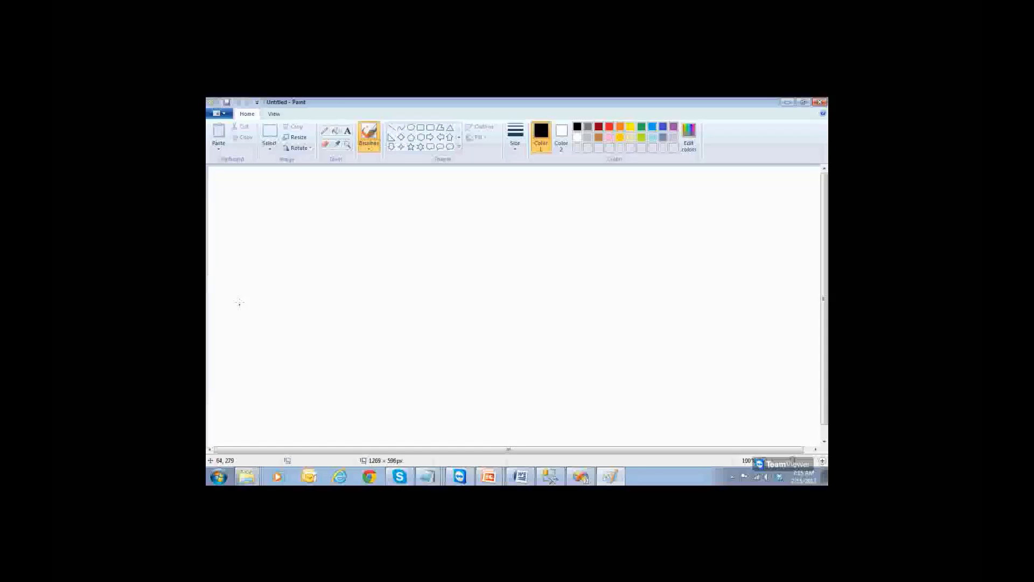
{"action": "left_click", "coordinate": [420, 127]}
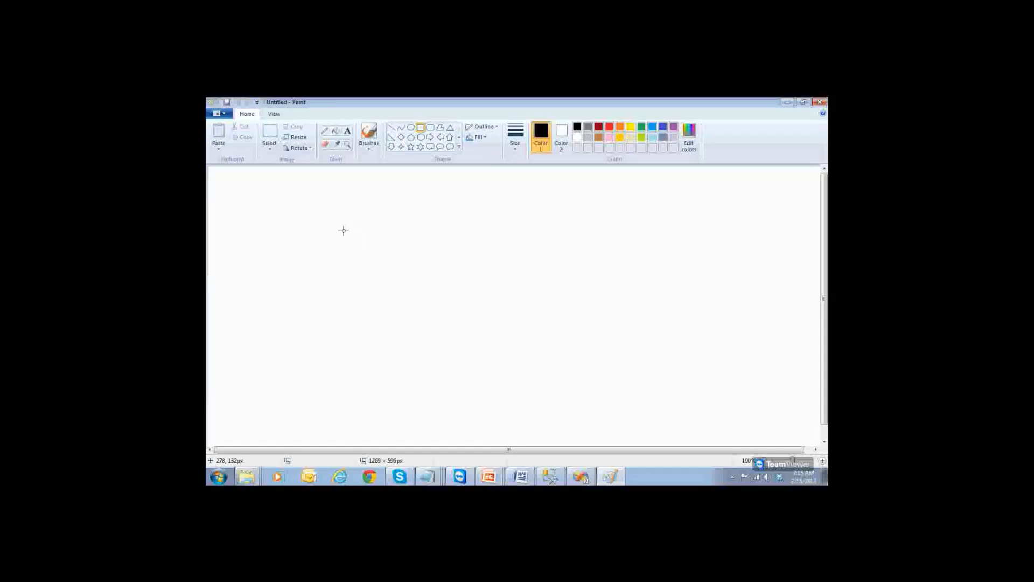
{"action": "left_click_drag", "start_coordinate": [344, 230], "coordinate": [549, 407]}
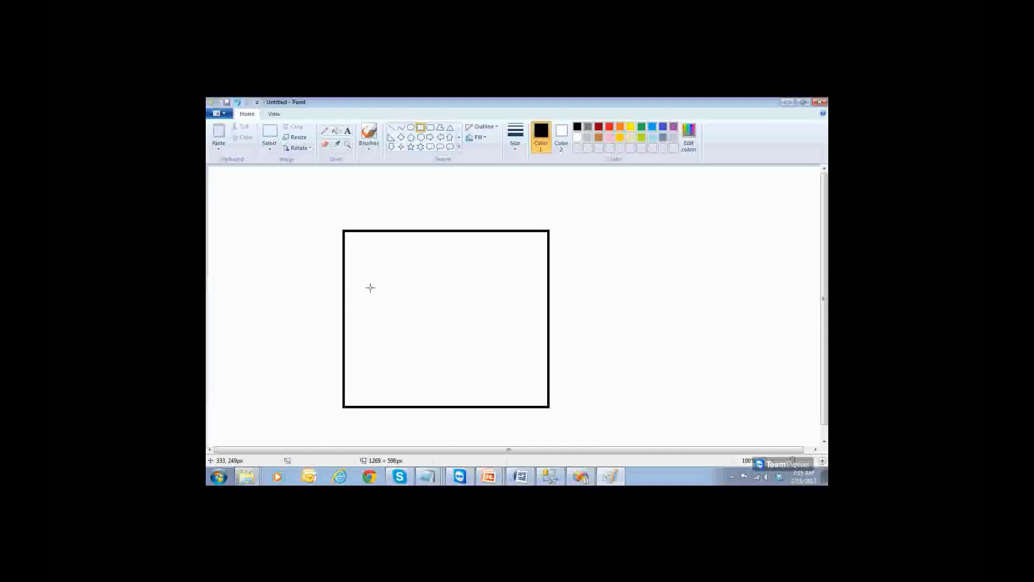
Divide the page sketch into a large middle box with a narrow box above it and another below it.
{"action": "left_click_drag", "start_coordinate": [357, 233], "coordinate": [538, 403]}
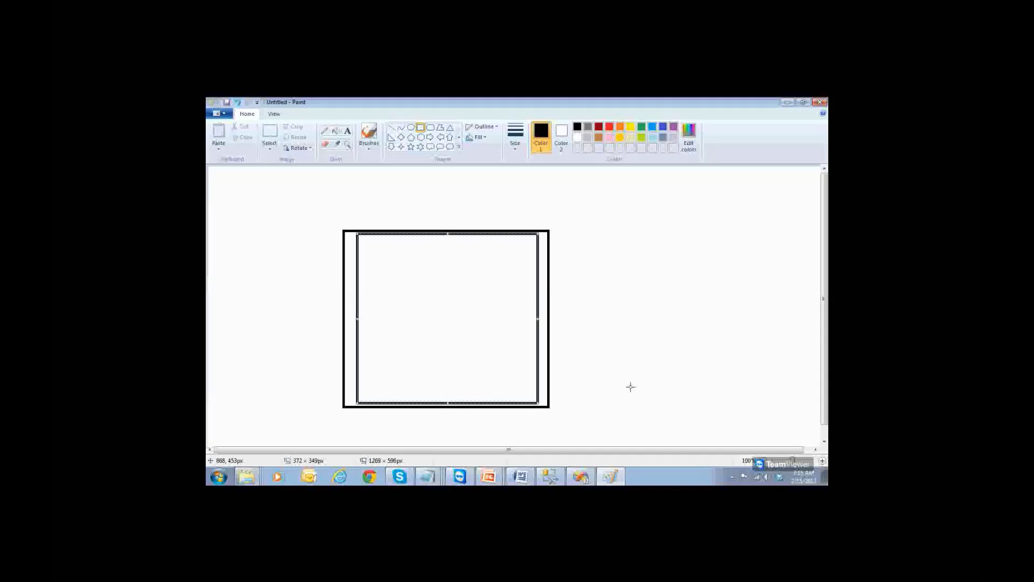
{"action": "key", "text": "ctrl+z"}
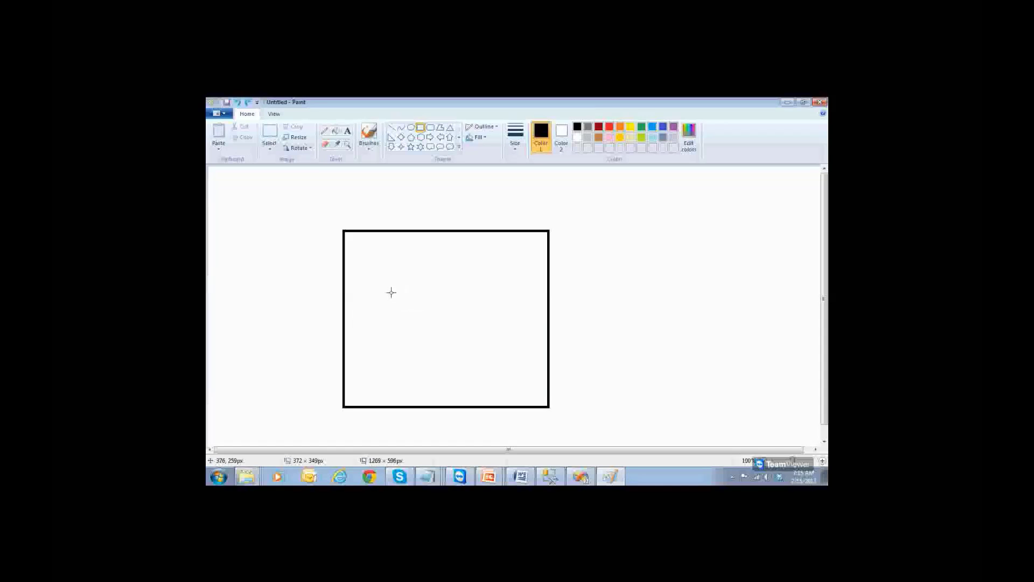
{"action": "left_click_drag", "start_coordinate": [364, 276], "coordinate": [528, 364]}
{"action": "left_click", "coordinate": [576, 354]}
{"action": "left_click_drag", "start_coordinate": [361, 236], "coordinate": [531, 267]}
{"action": "left_click_drag", "start_coordinate": [361, 371], "coordinate": [534, 398]}
Label the upper box "Page Break Before" and the lower box "Page Break After", leaving the drawing unsaved.
{"action": "left_click", "coordinate": [347, 132]}
{"action": "left_click", "coordinate": [387, 246]}
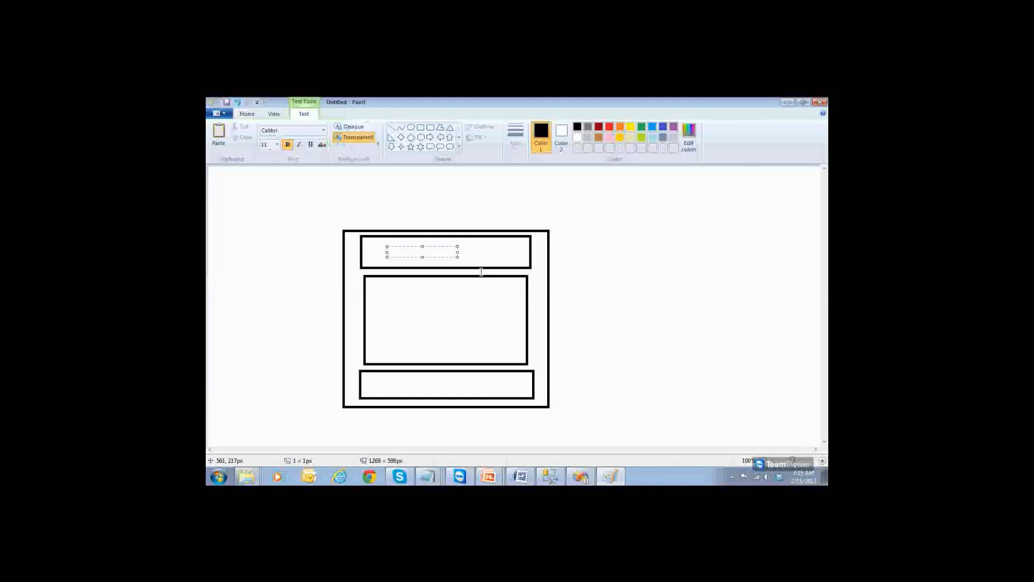
{"action": "type", "text": "Page"}
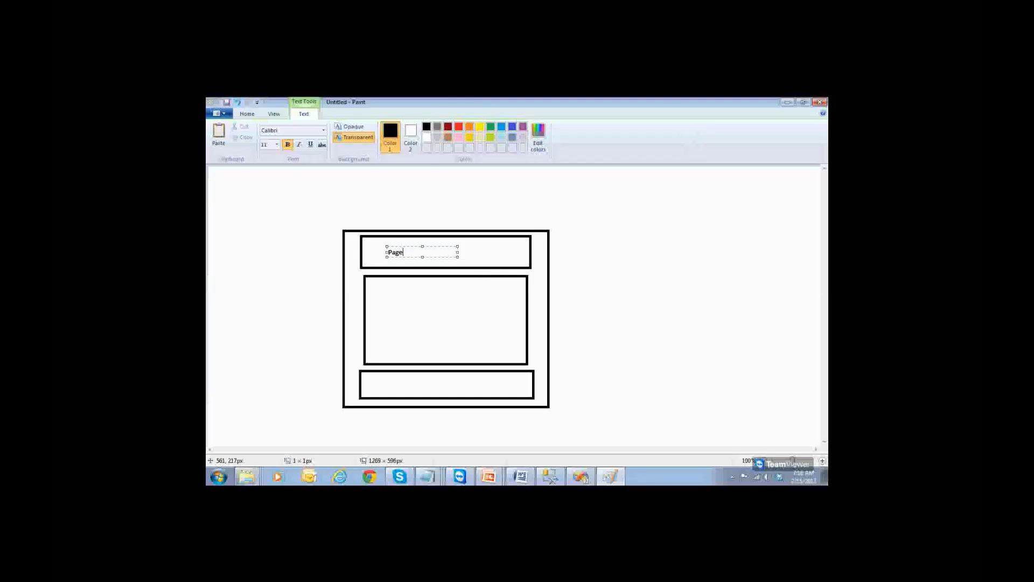
{"action": "type", "text": " Break Before"}
{"action": "left_click", "coordinate": [418, 383]}
{"action": "left_click", "coordinate": [418, 383]}
{"action": "type", "text": "Pag"}
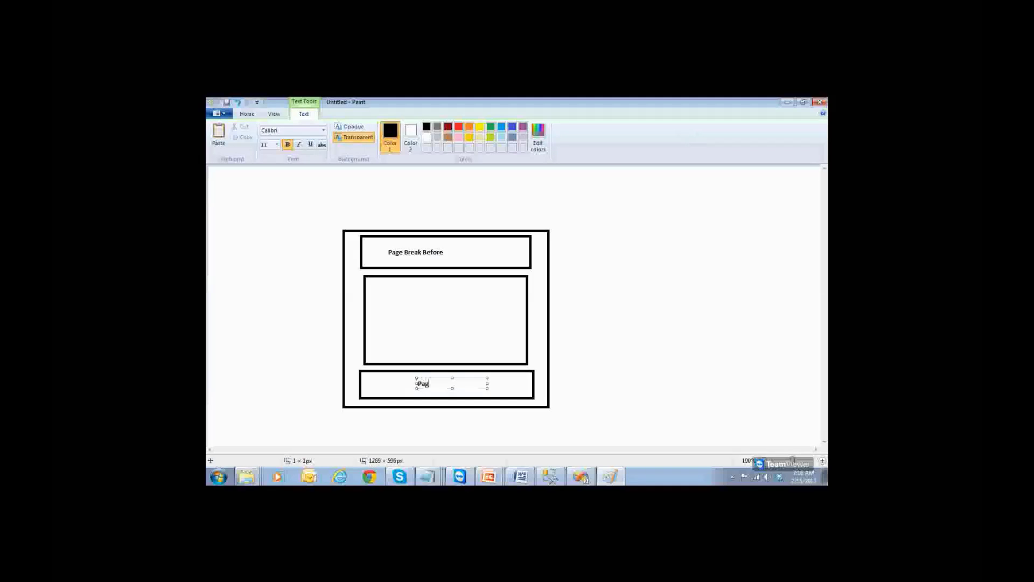
{"action": "type", "text": "e Break After"}
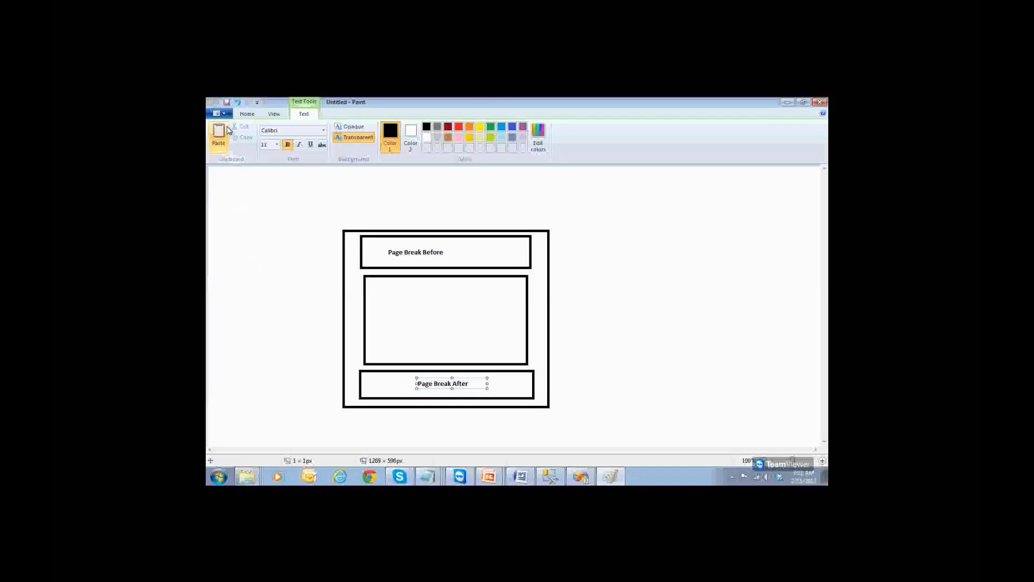
{"action": "left_click", "coordinate": [285, 244]}
{"action": "key", "text": "ctrl+s"}
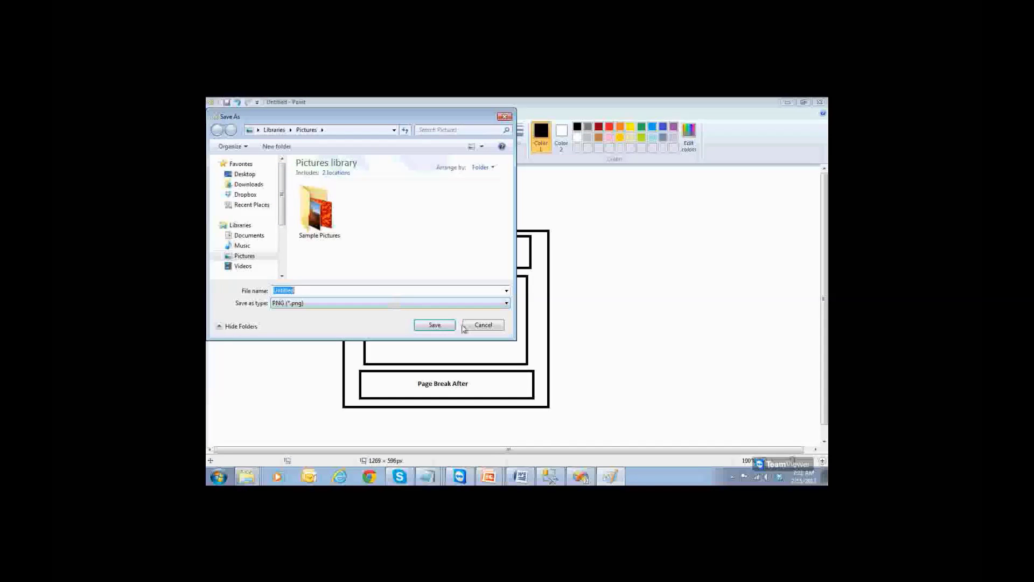
{"action": "left_click", "coordinate": [464, 326]}
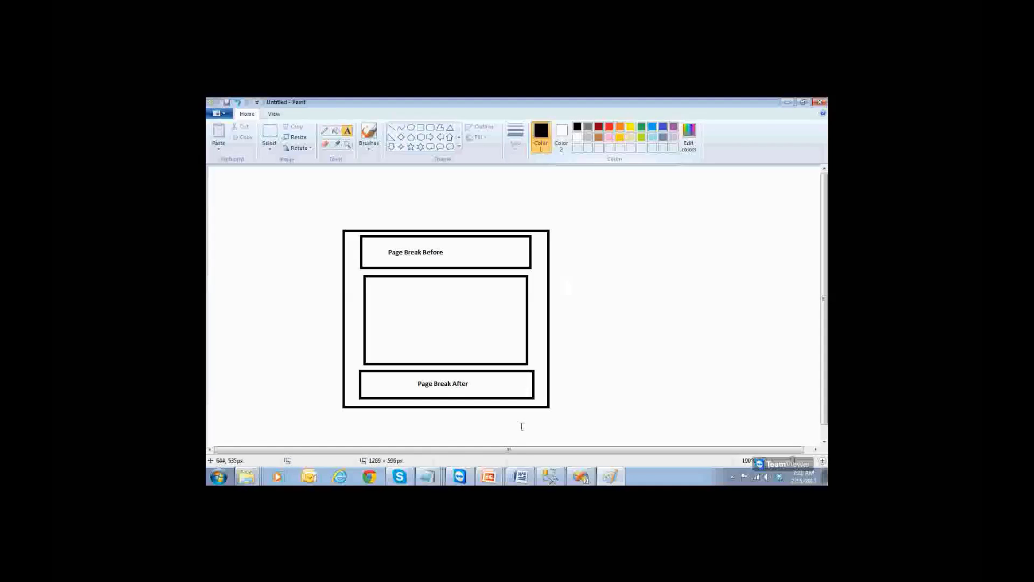
Switch back to Visual Studio, apply the Tablix property changes and save the report.
{"action": "left_click", "coordinate": [562, 471]}
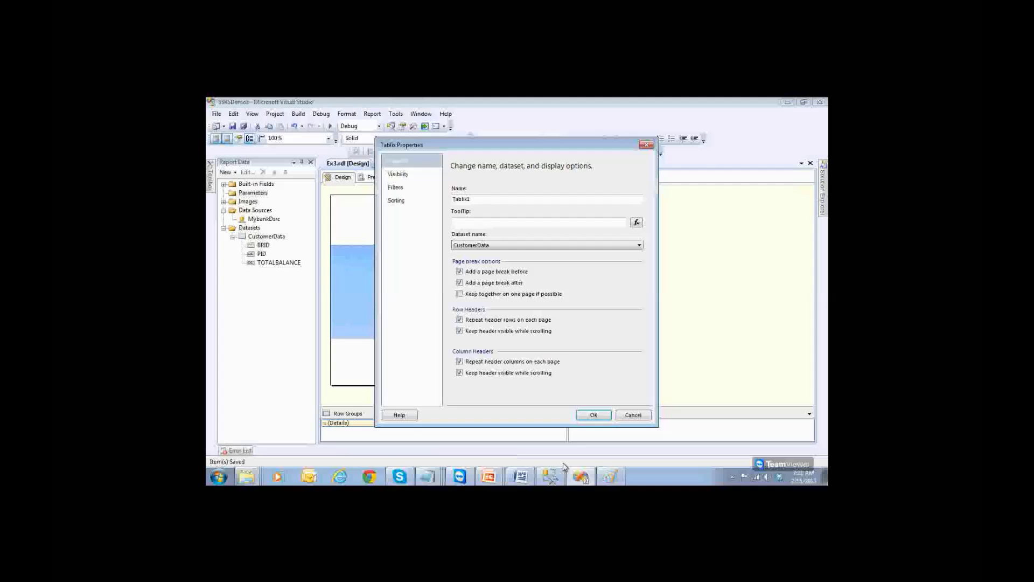
{"action": "left_click", "coordinate": [594, 415]}
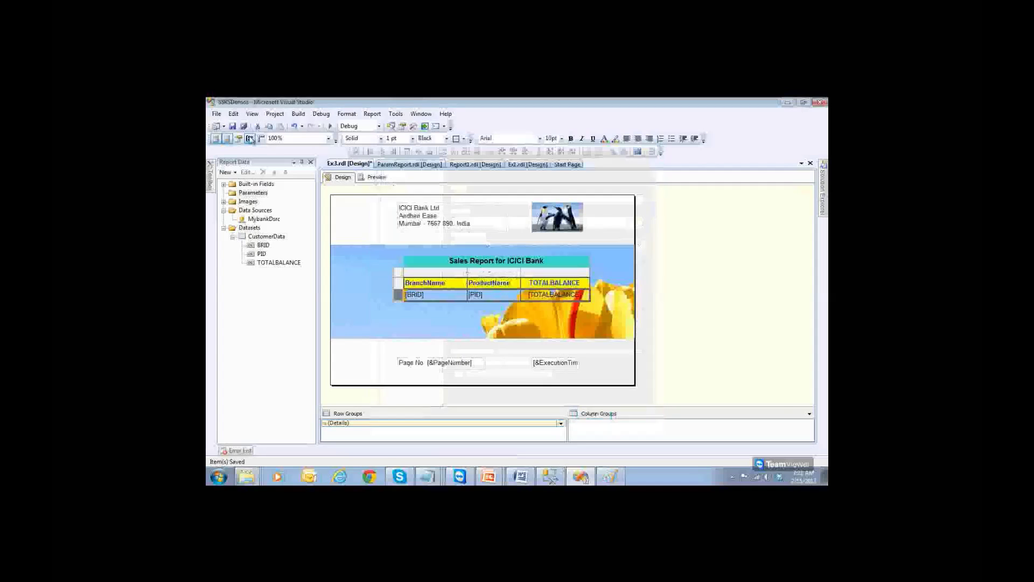
{"action": "left_click", "coordinate": [232, 126]}
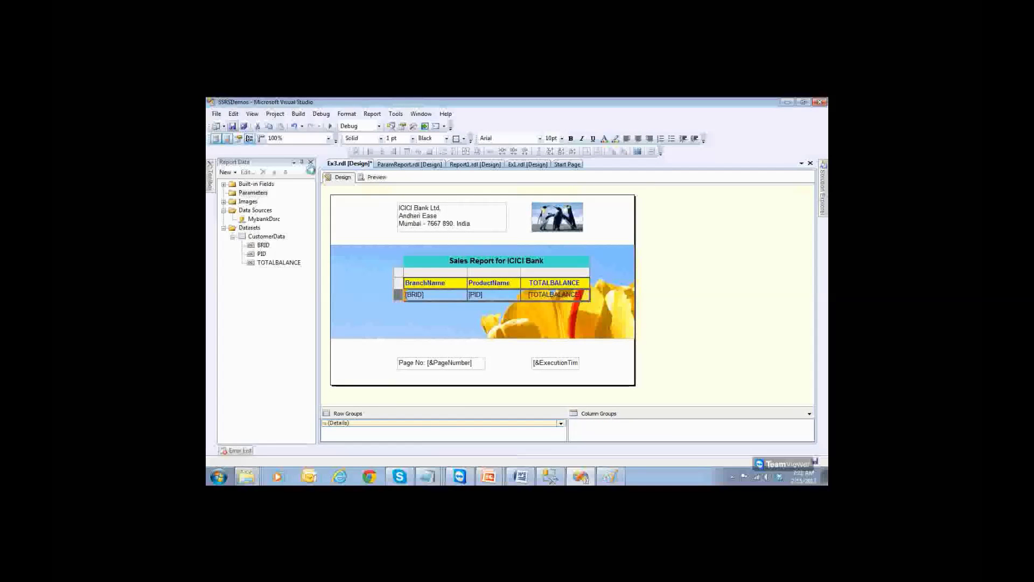
Preview the report, compare its first and second pages for the page breaks, and return to the design view.
{"action": "left_click", "coordinate": [376, 178]}
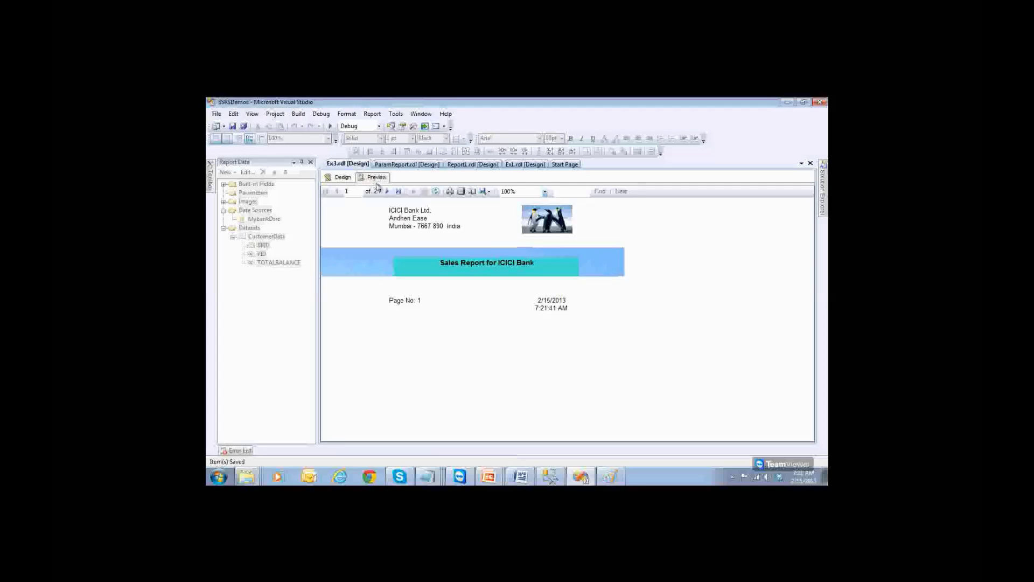
{"action": "left_click", "coordinate": [388, 192]}
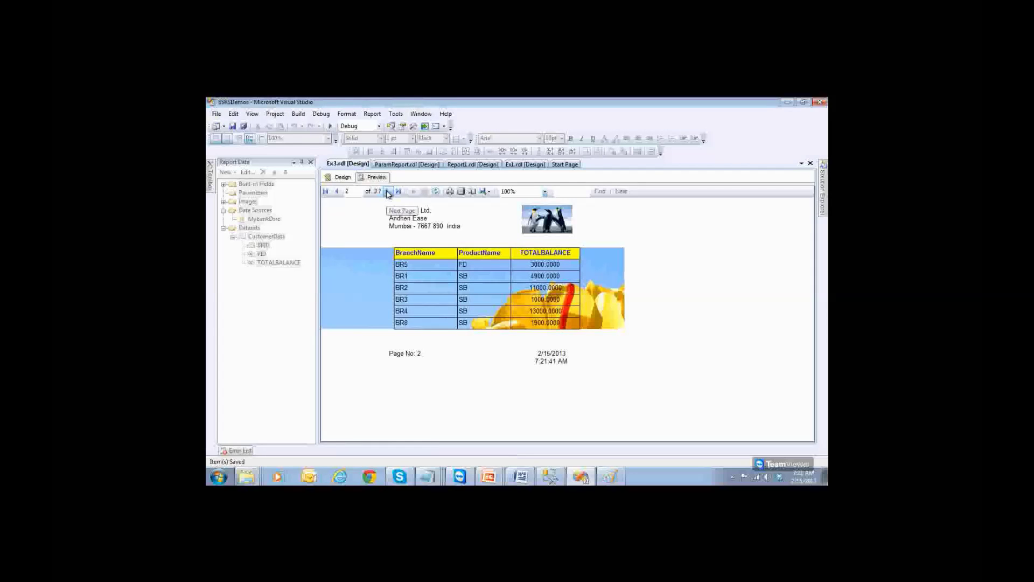
{"action": "left_click", "coordinate": [336, 193]}
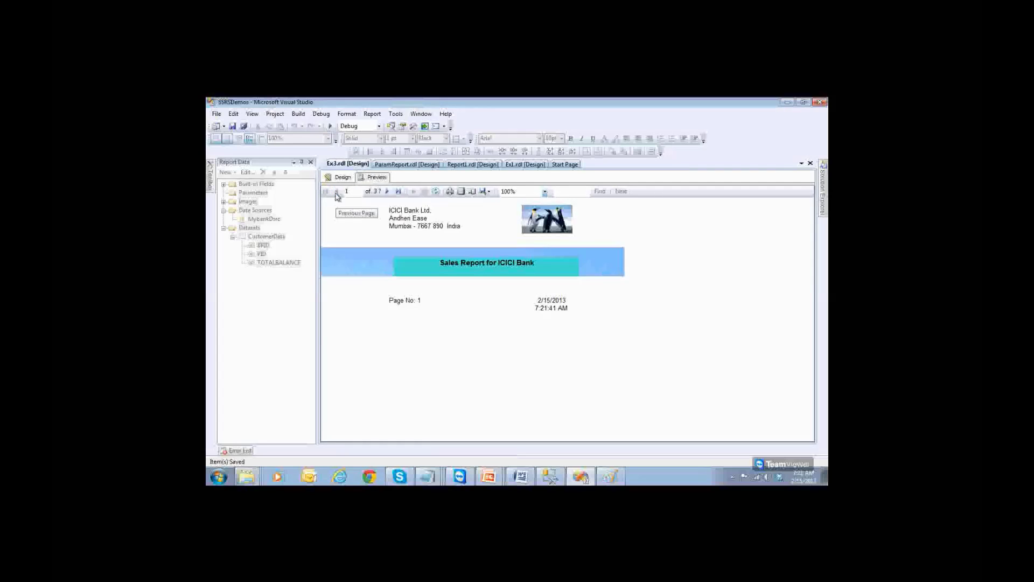
{"action": "left_click", "coordinate": [341, 178]}
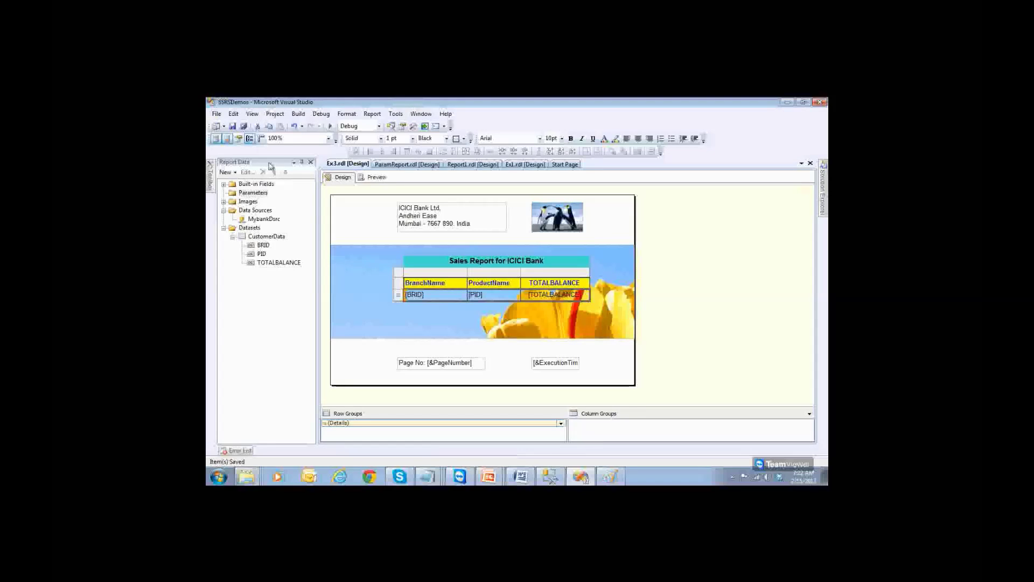
Reduce the report body's height to the table's lower edge, shorten the page header slightly, and save the report.
{"action": "left_click", "coordinate": [232, 130]}
{"action": "left_click", "coordinate": [625, 335]}
{"action": "left_click_drag", "start_coordinate": [627, 338], "coordinate": [623, 301]}
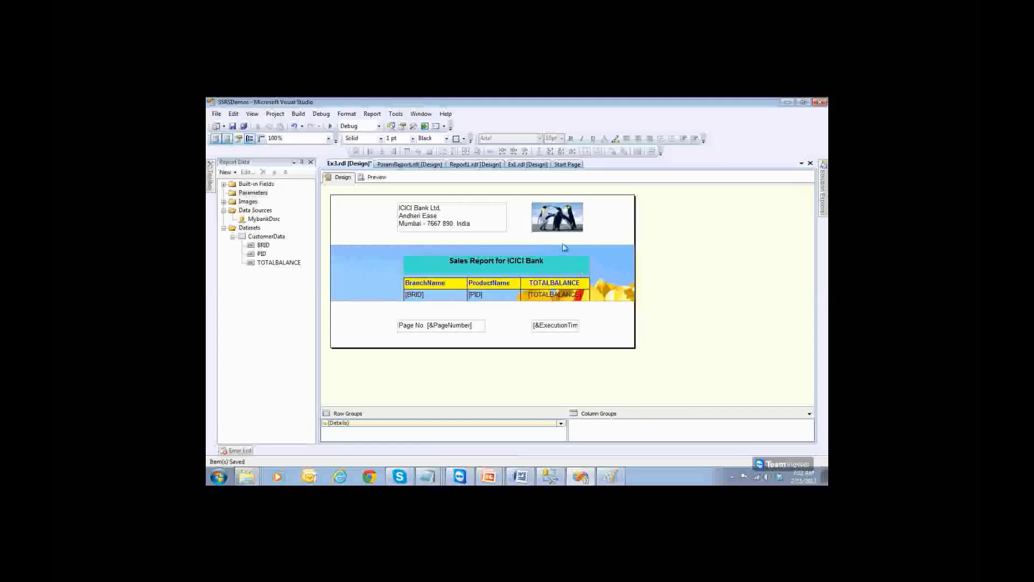
{"action": "left_click_drag", "start_coordinate": [564, 248], "coordinate": [566, 243]}
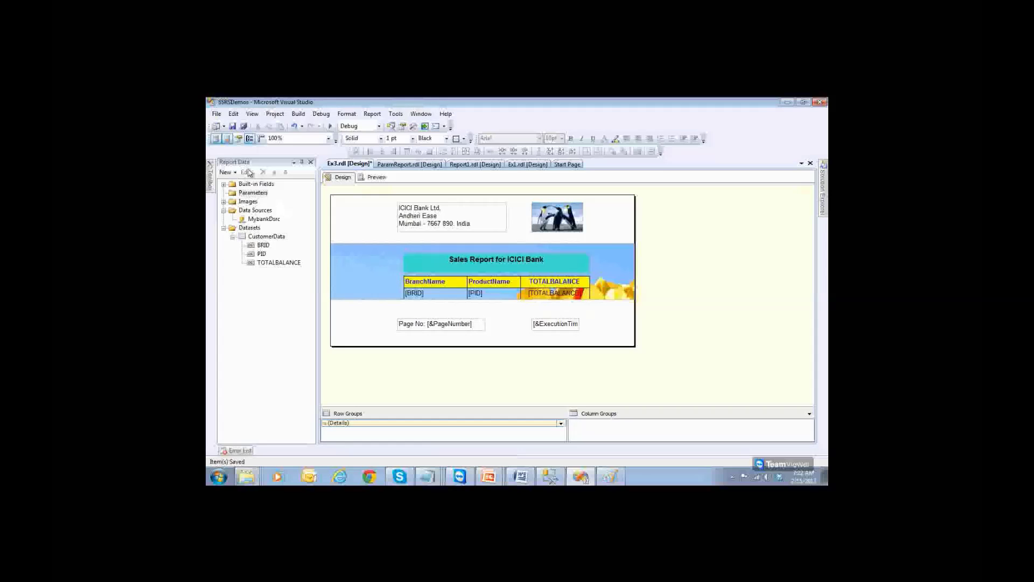
{"action": "left_click", "coordinate": [232, 126]}
Preview the resized report, check how its pages break, and return to the design view.
{"action": "left_click", "coordinate": [377, 178]}
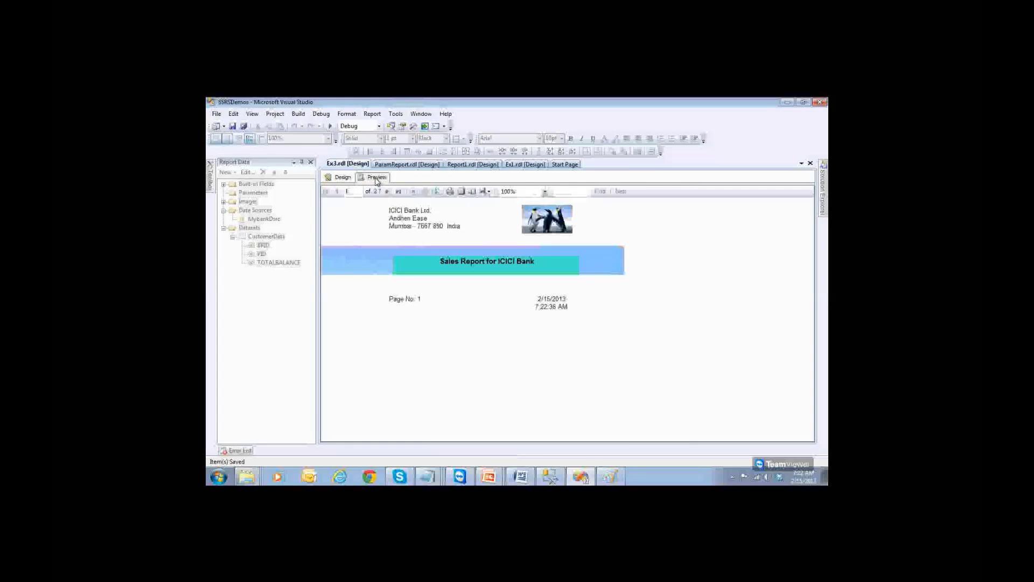
{"action": "left_click", "coordinate": [387, 192]}
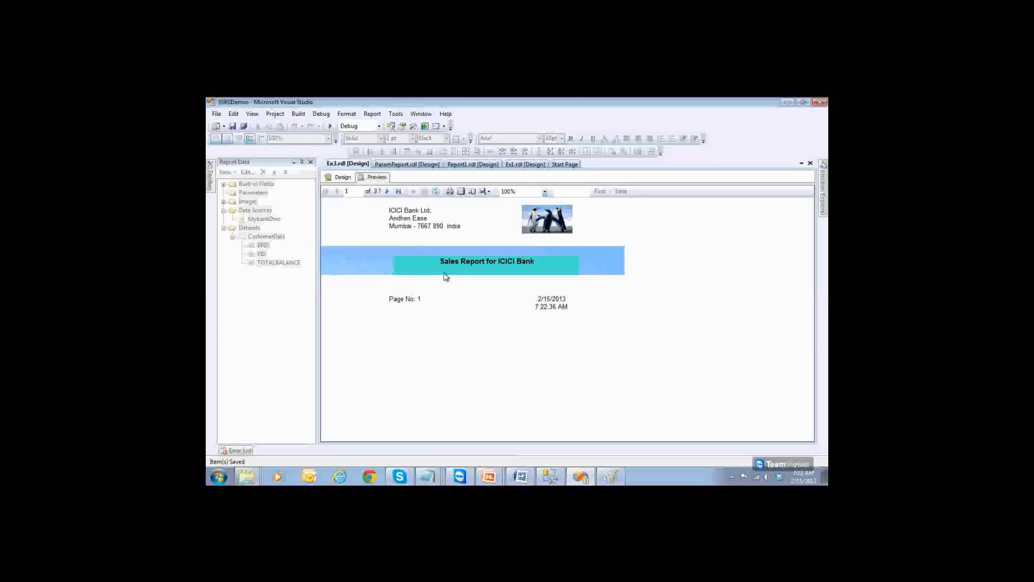
{"action": "left_click", "coordinate": [348, 179]}
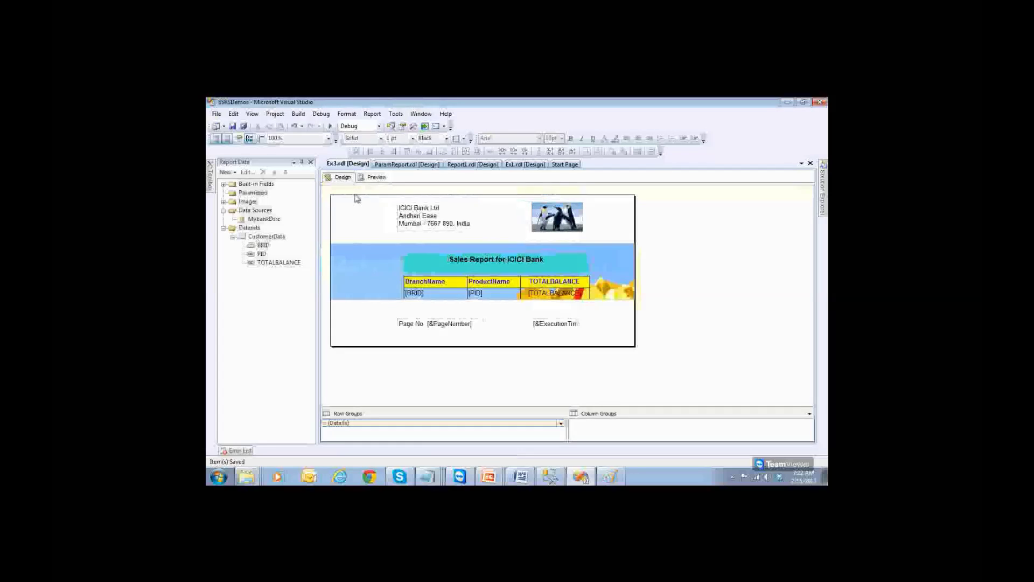
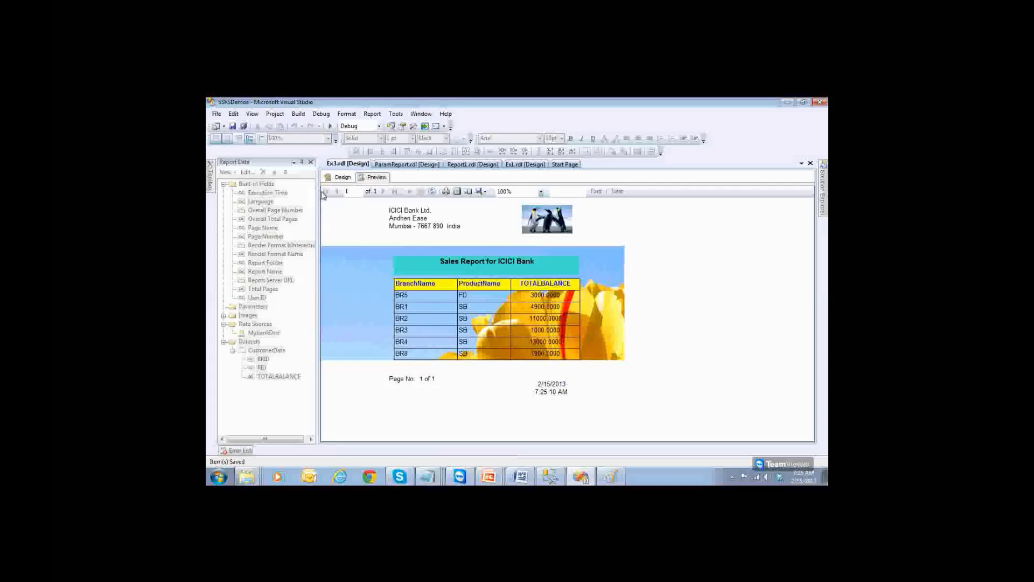
Return to the design view and widen the page number text box in the footer towards the execution time box.
{"action": "left_click", "coordinate": [341, 181]}
{"action": "left_click", "coordinate": [485, 321]}
{"action": "left_click_drag", "start_coordinate": [485, 319], "coordinate": [524, 320]}
Delete the [&TotalPages] placeholder from the second line of the footer's page number text box.
{"action": "left_click", "coordinate": [441, 325]}
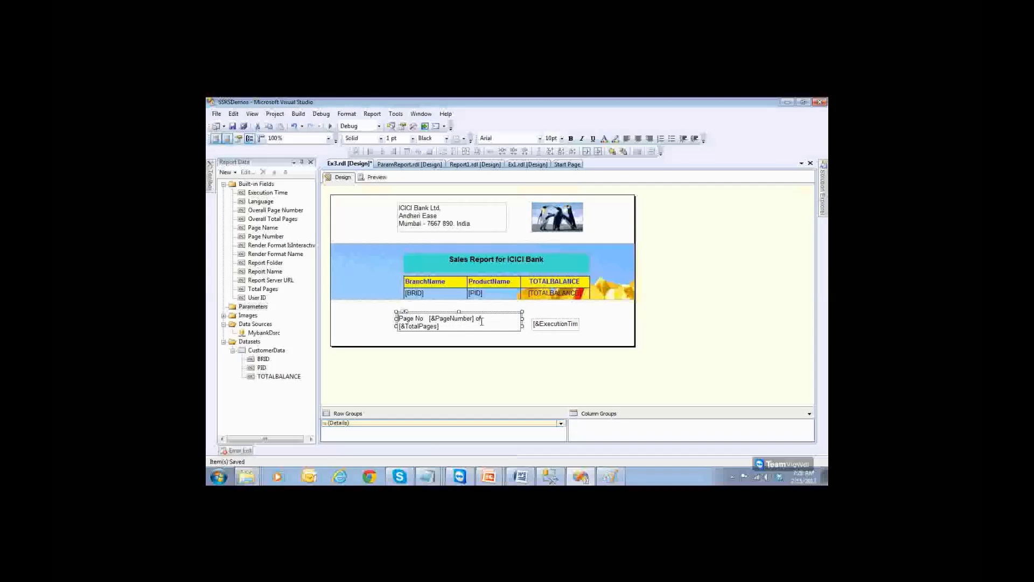
{"action": "left_click", "coordinate": [433, 326]}
{"action": "double_click", "coordinate": [469, 338]}
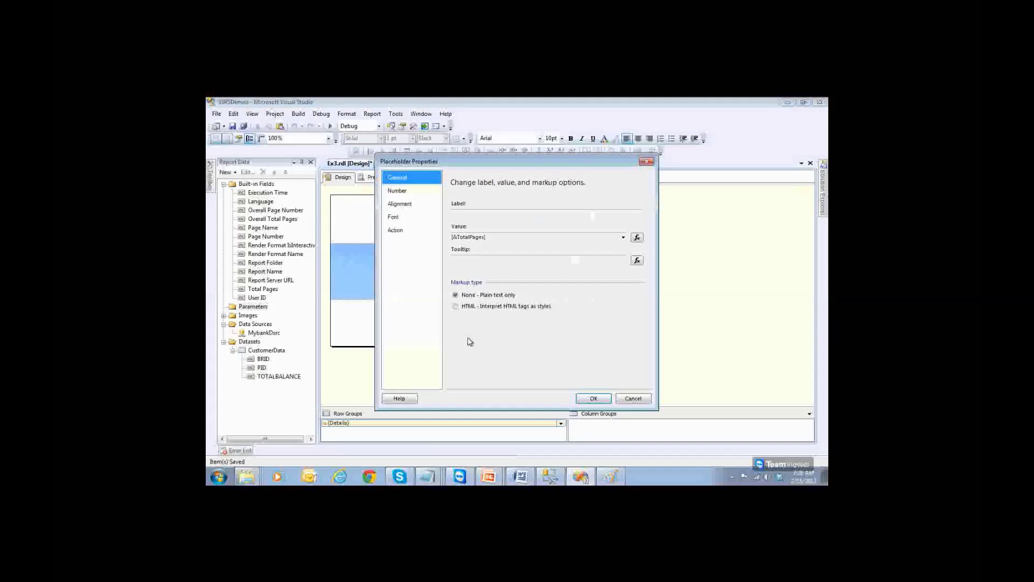
{"action": "key", "text": "Escape"}
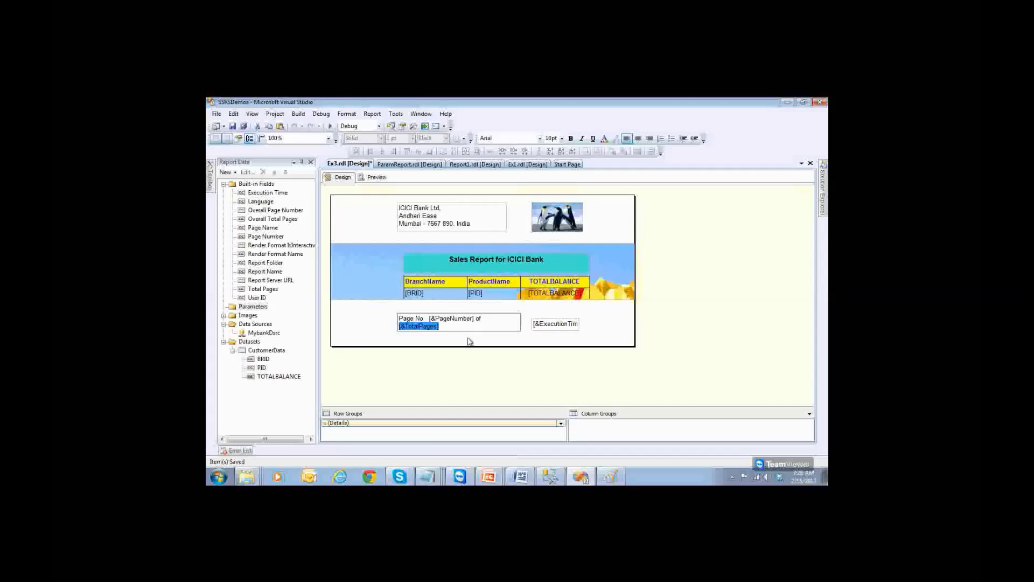
{"action": "key", "text": "BackSpace"}
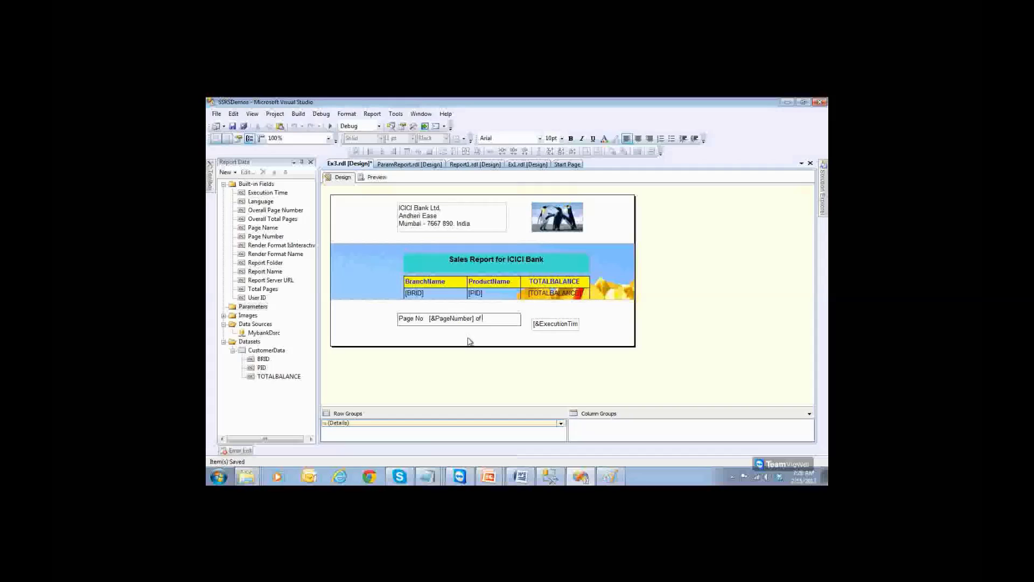
Remove the word "of" after the [&PageNumber] placeholder in the footer's page number text box.
{"action": "key", "text": "BackSpace"}
{"action": "key", "text": "BackSpace"}
Open the CustomerData dataset's properties, compare the Text and Stored Procedure query types, and cancel without changing the dataset.
{"action": "double_click", "coordinate": [249, 342]}
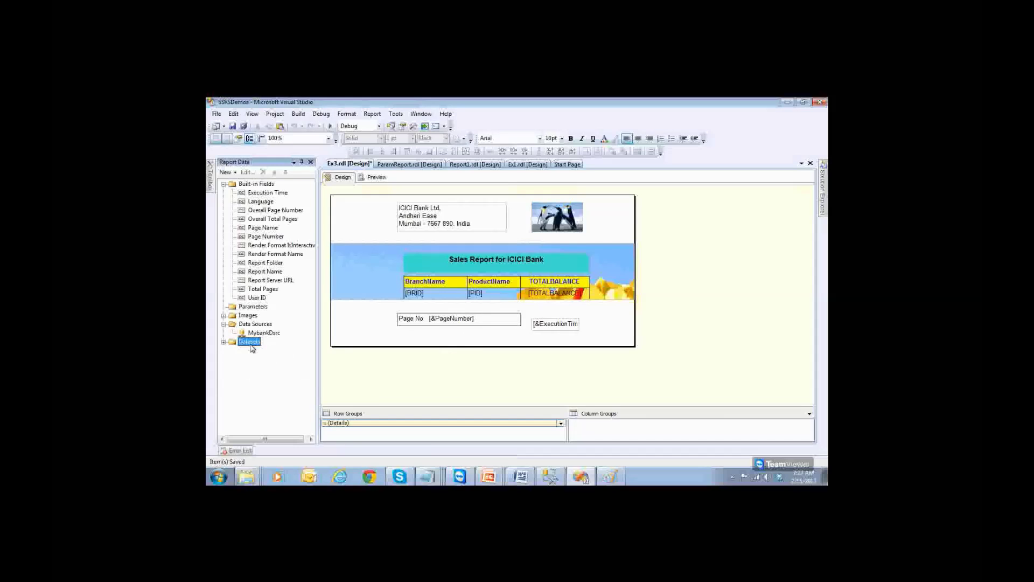
{"action": "double_click", "coordinate": [249, 343]}
{"action": "double_click", "coordinate": [254, 351]}
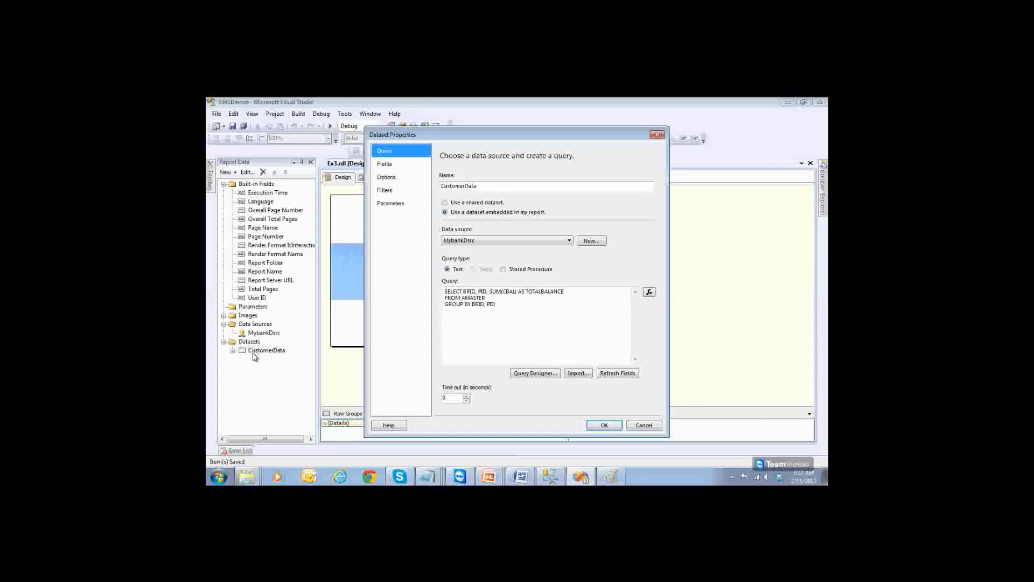
{"action": "left_click", "coordinate": [503, 269]}
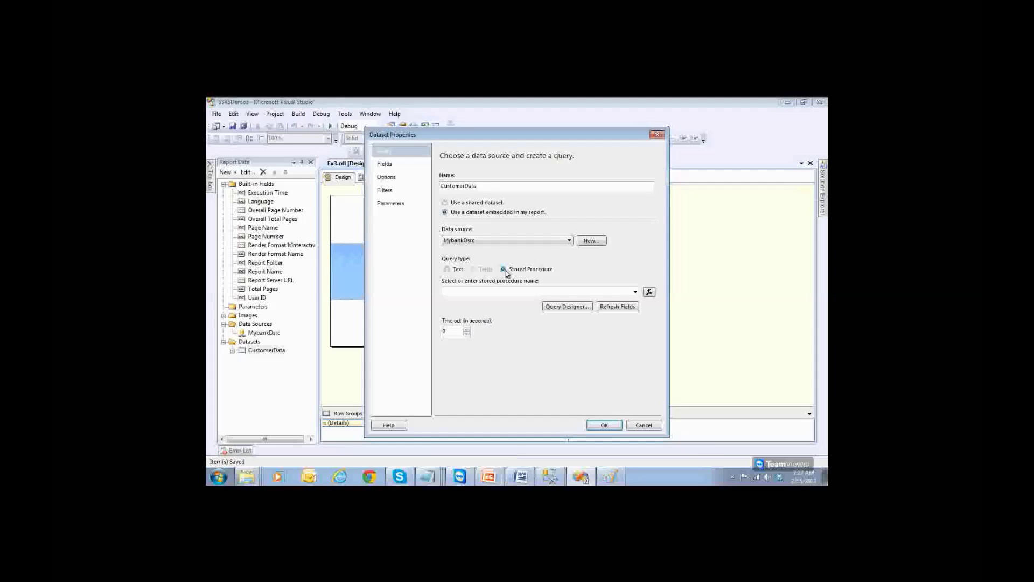
{"action": "left_click", "coordinate": [448, 270]}
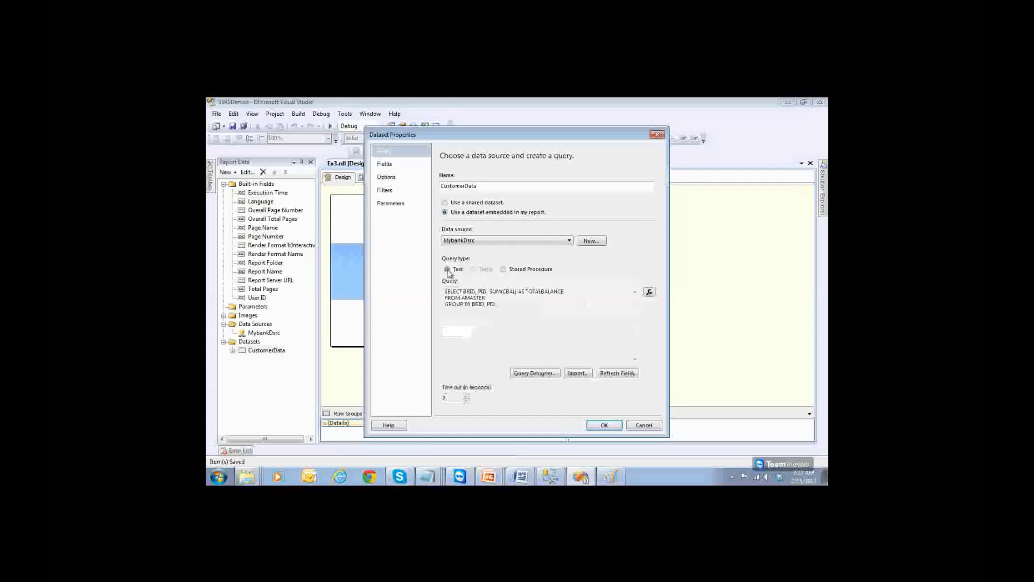
{"action": "left_click", "coordinate": [526, 271]}
{"action": "left_click", "coordinate": [525, 294]}
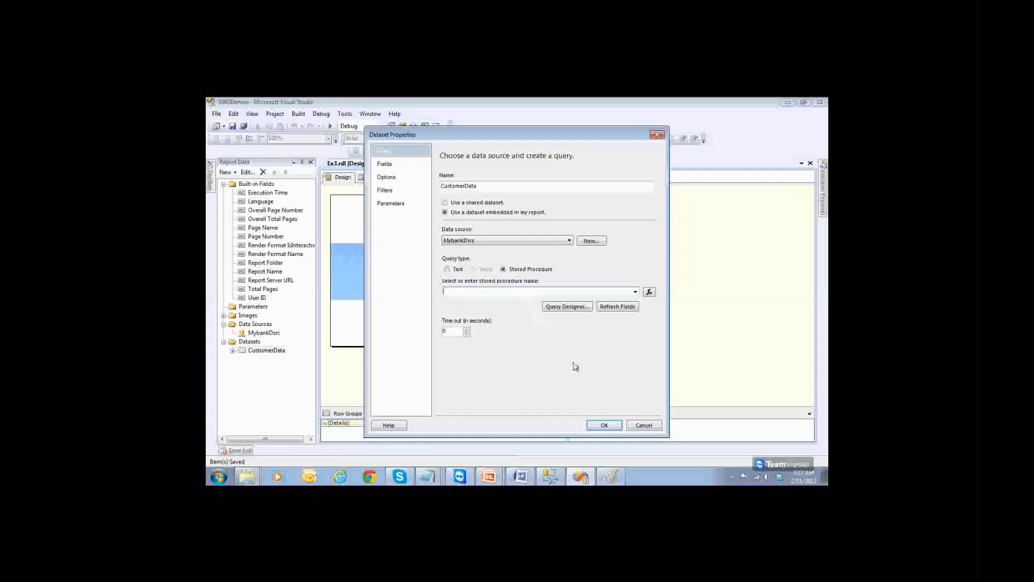
{"action": "left_click", "coordinate": [651, 427]}
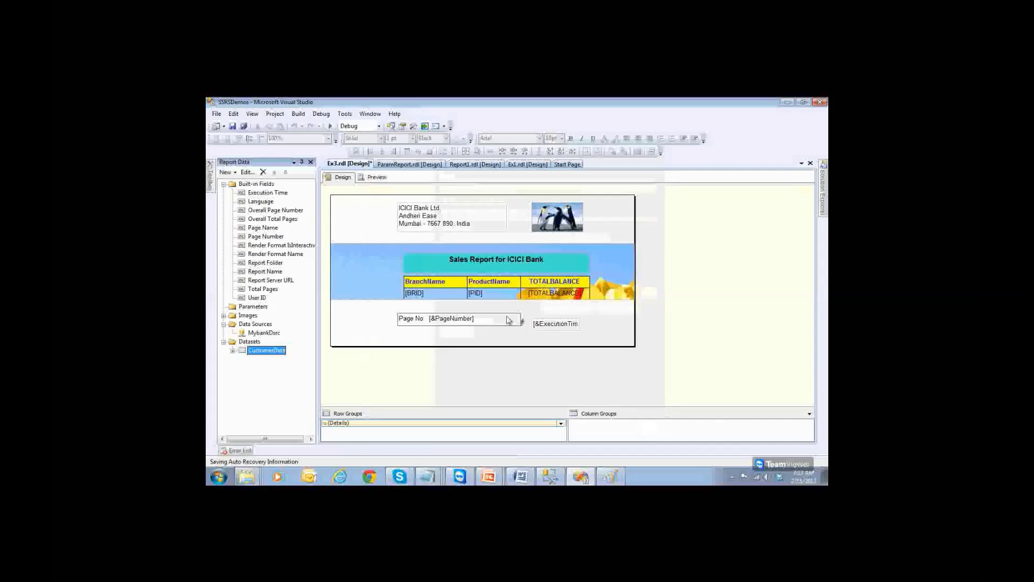
Reopen the CustomerData dataset's properties, review its embedded text query, and close them.
{"action": "key", "text": "Delete"}
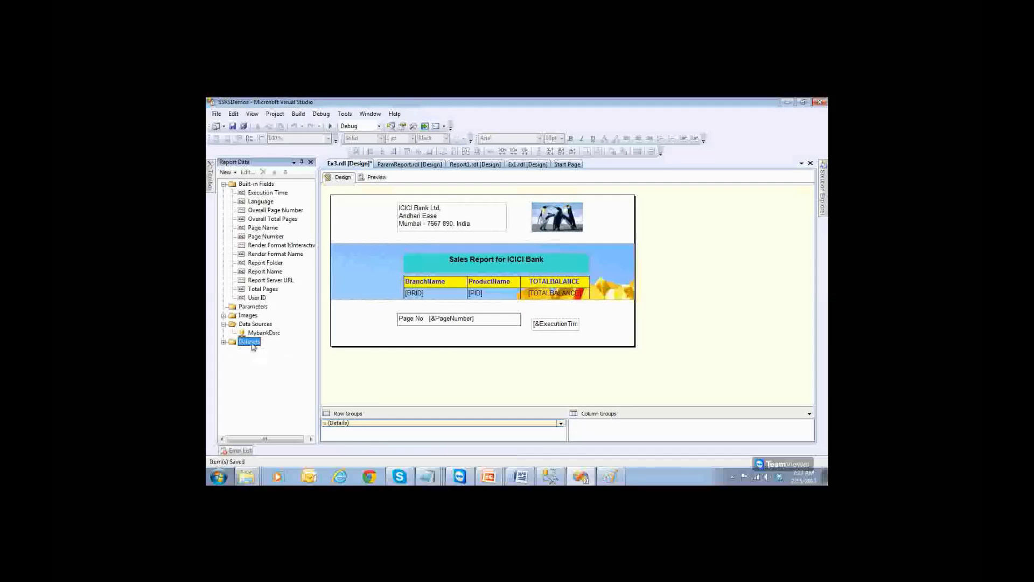
{"action": "double_click", "coordinate": [268, 350]}
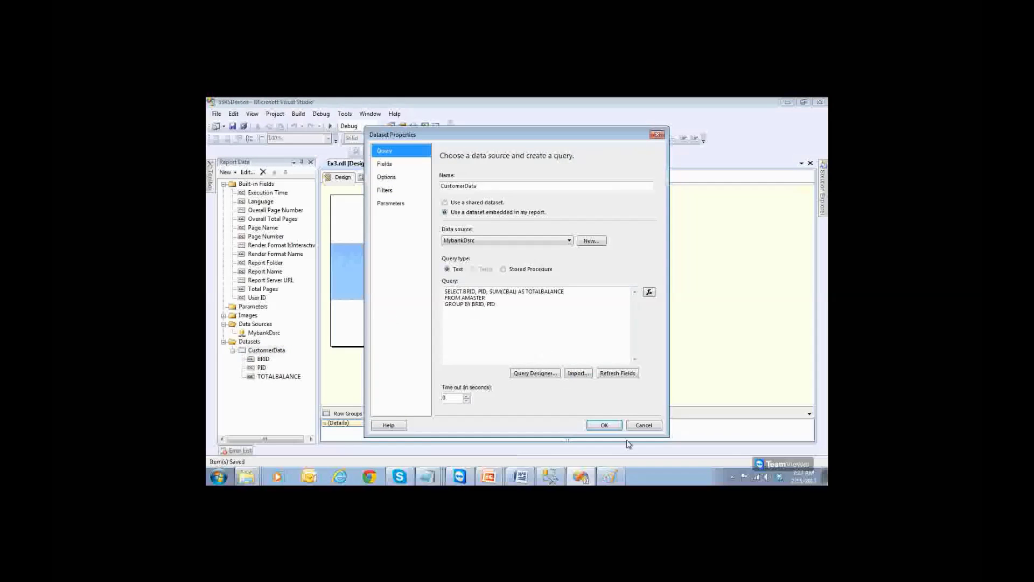
{"action": "left_click", "coordinate": [604, 425]}
Save the Ex3 report and preview it to check the page number in the footer.
{"action": "left_click", "coordinate": [232, 127]}
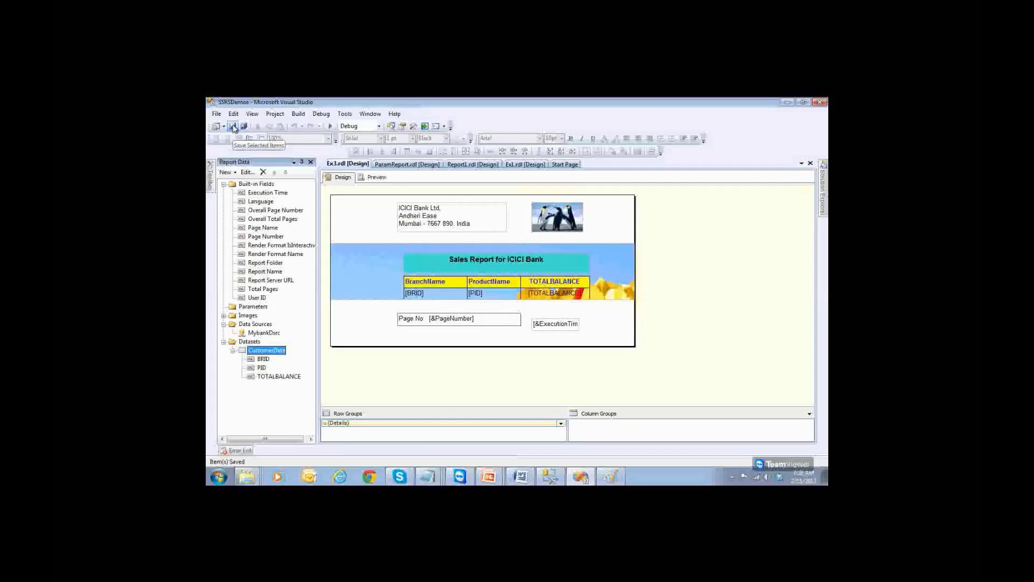
{"action": "left_click", "coordinate": [384, 178]}
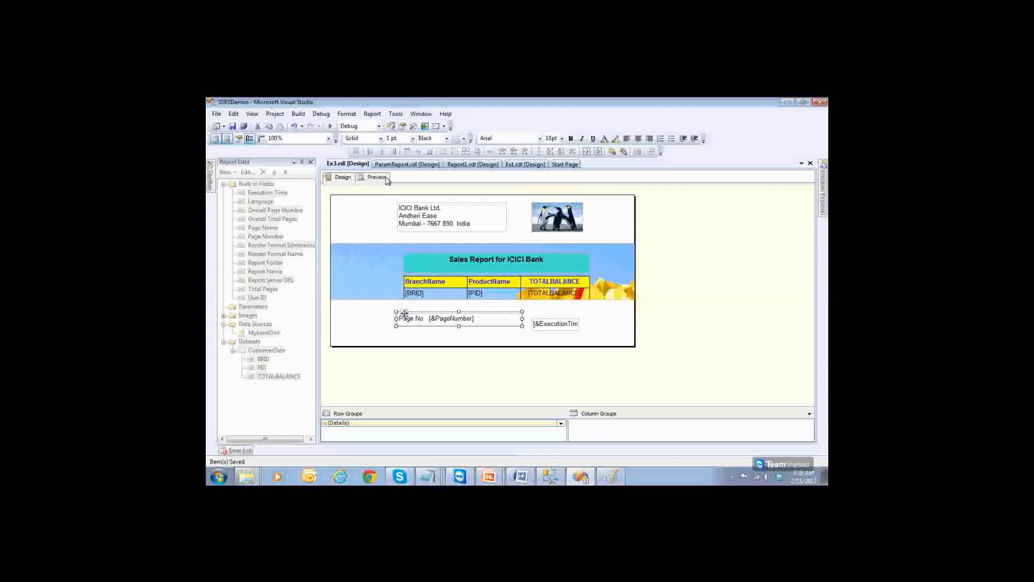
{"action": "left_click", "coordinate": [377, 178]}
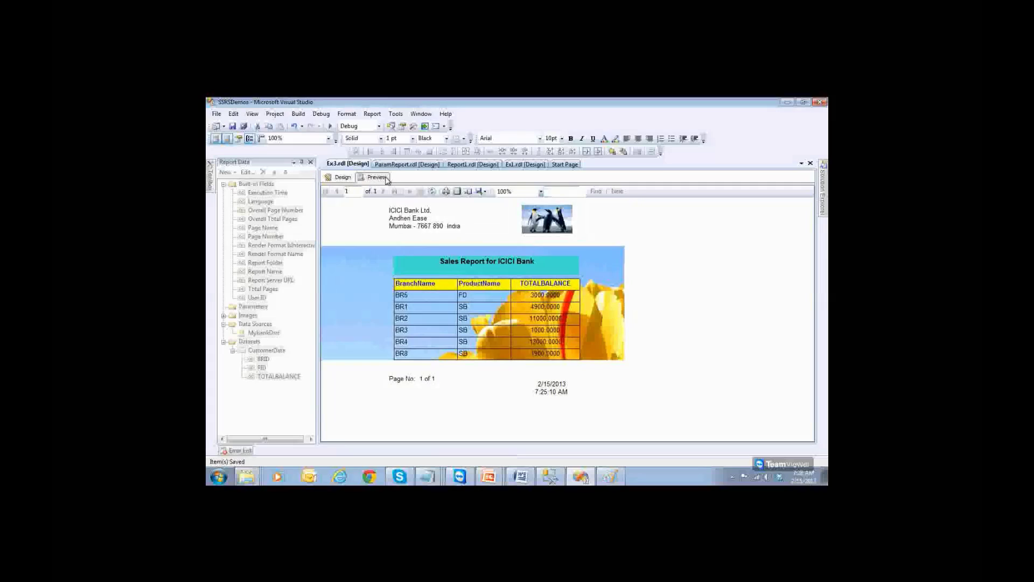